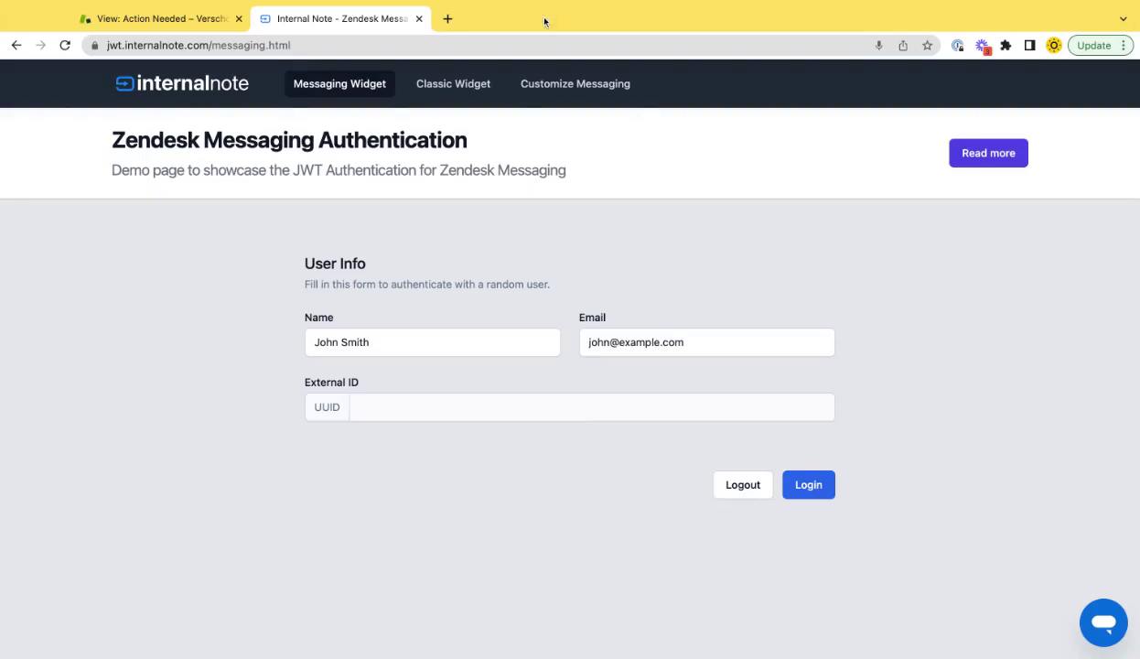
# Enter a new demo user's name and e-mail in the JWT demo form and log in
pyautogui.tripleClick(383, 341)
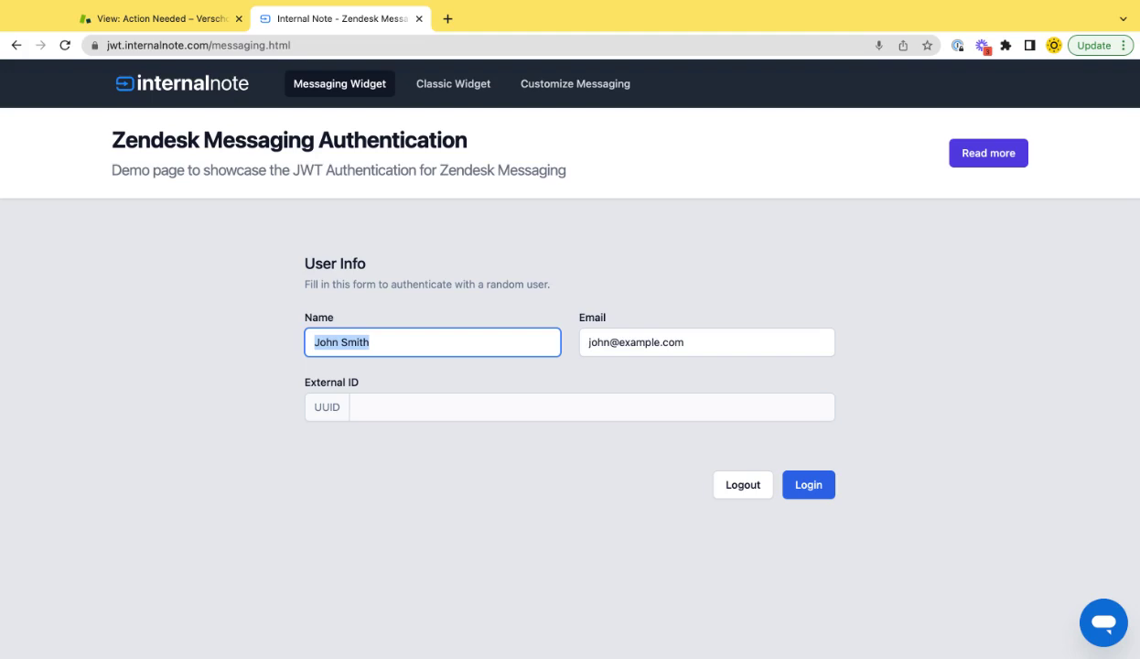
pyautogui.write('Hawe')
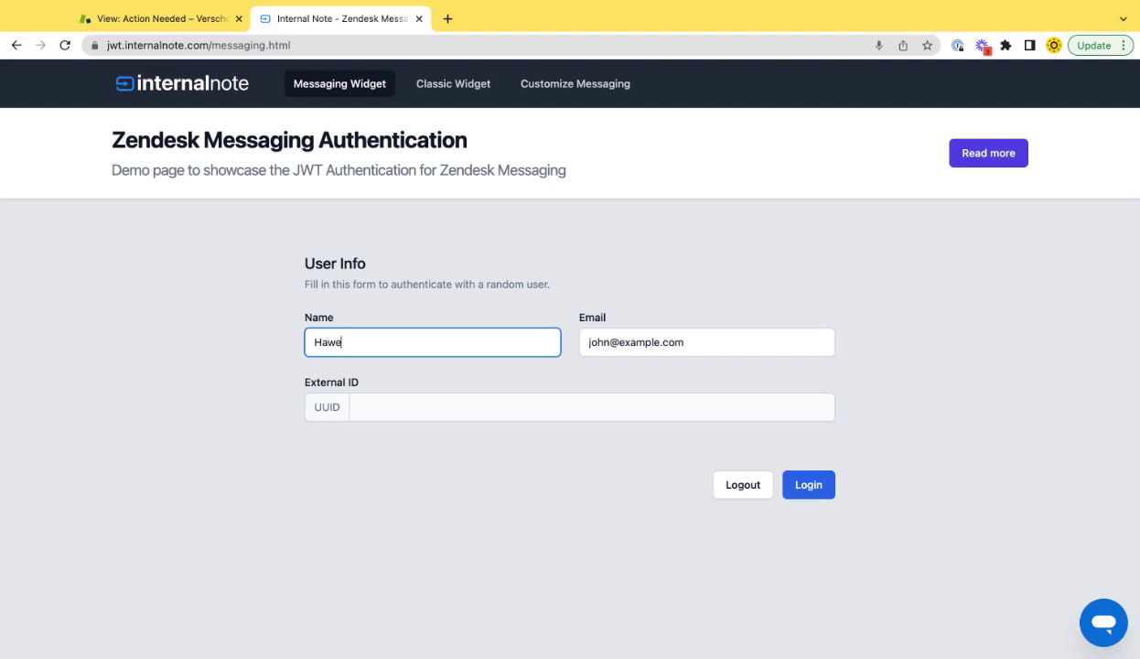
pyautogui.press('BackSpace')
pyautogui.press('BackSpace')
pyautogui.write('a')
pyautogui.press('BackSpace')
pyautogui.write('wkeye@e')
pyautogui.press('BackSpace')
pyautogui.press('Tab')
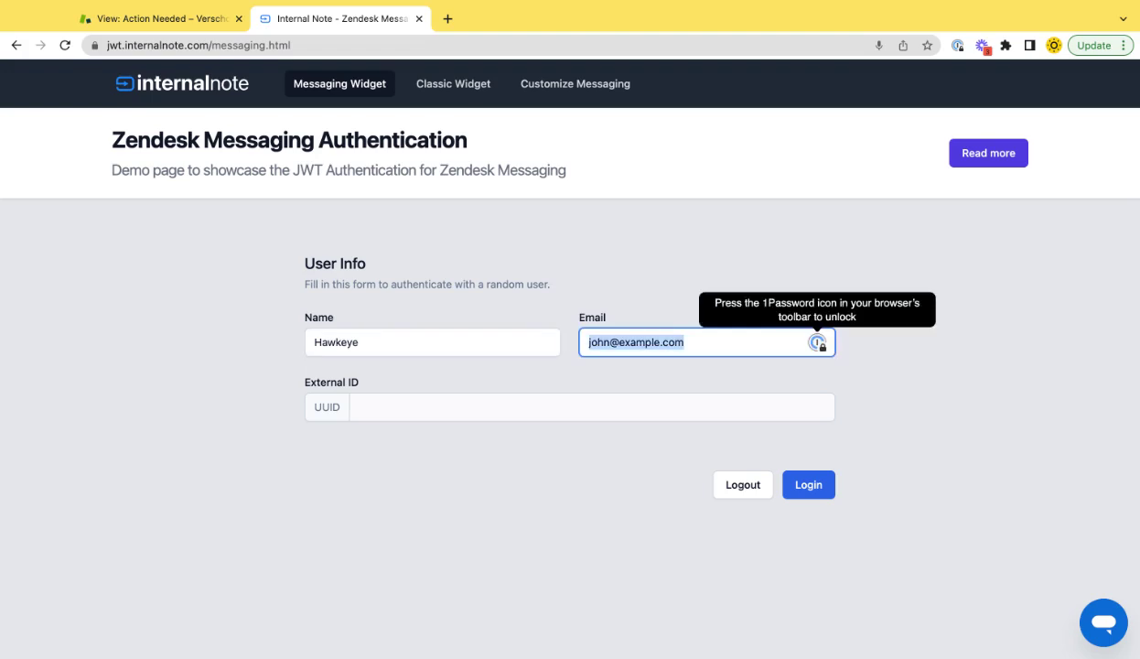
pyautogui.write('hawkeye')
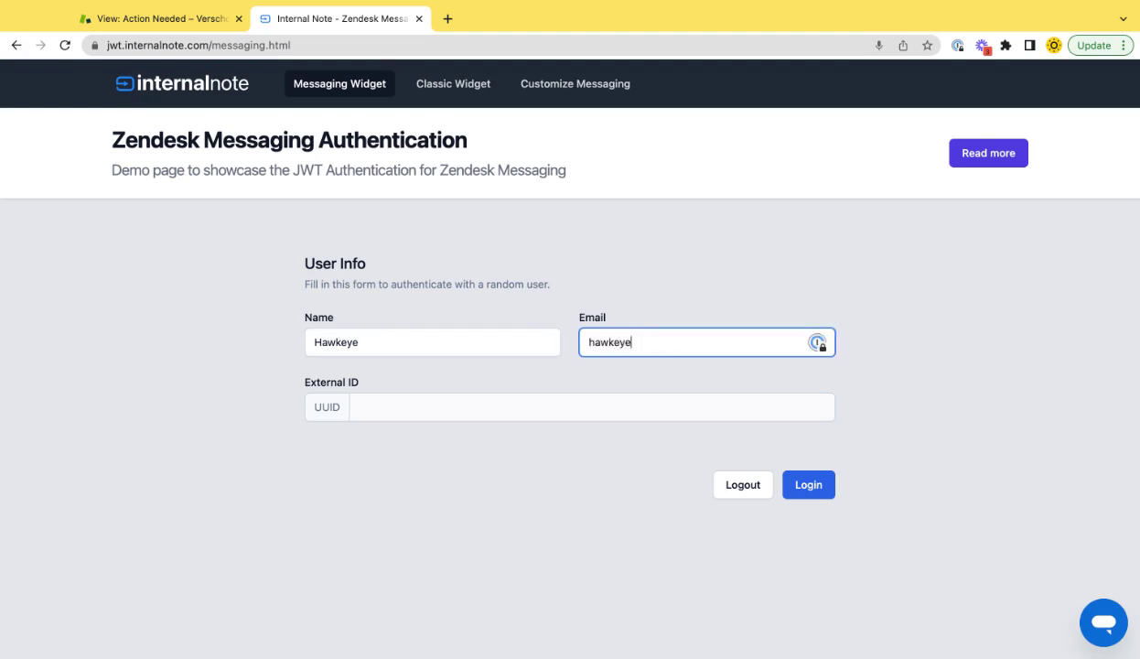
pyautogui.write('@avengers.example')
pyautogui.click(805, 483)
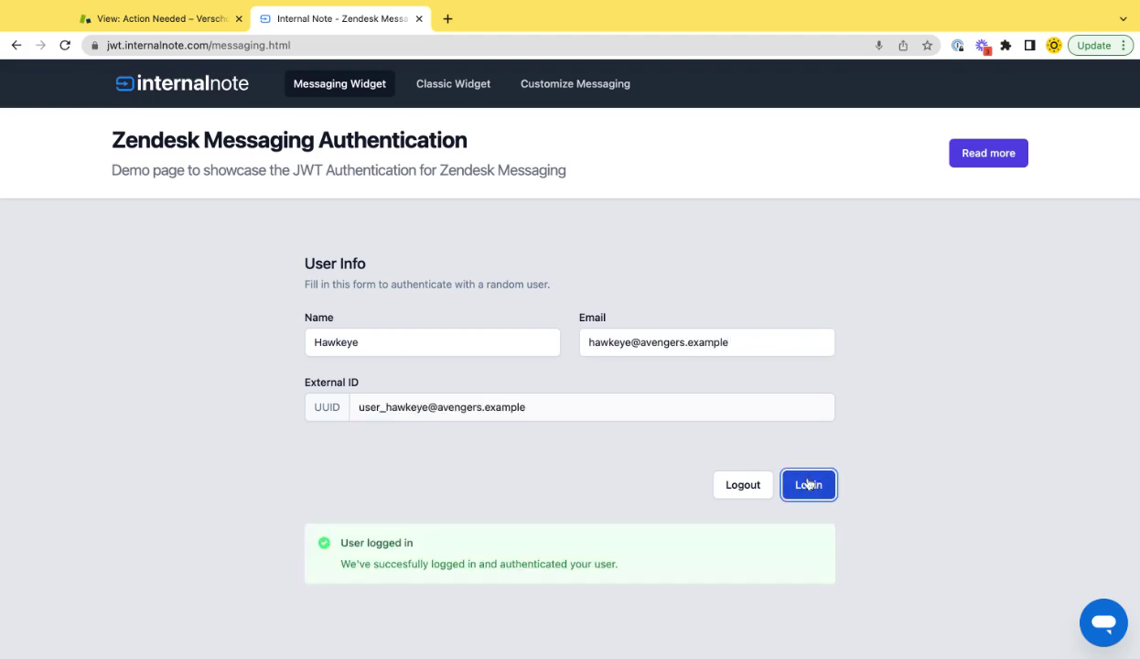
# Open the messaging chat and send 'Talk to human' followed by 'hey'
pyautogui.click(1103, 623)
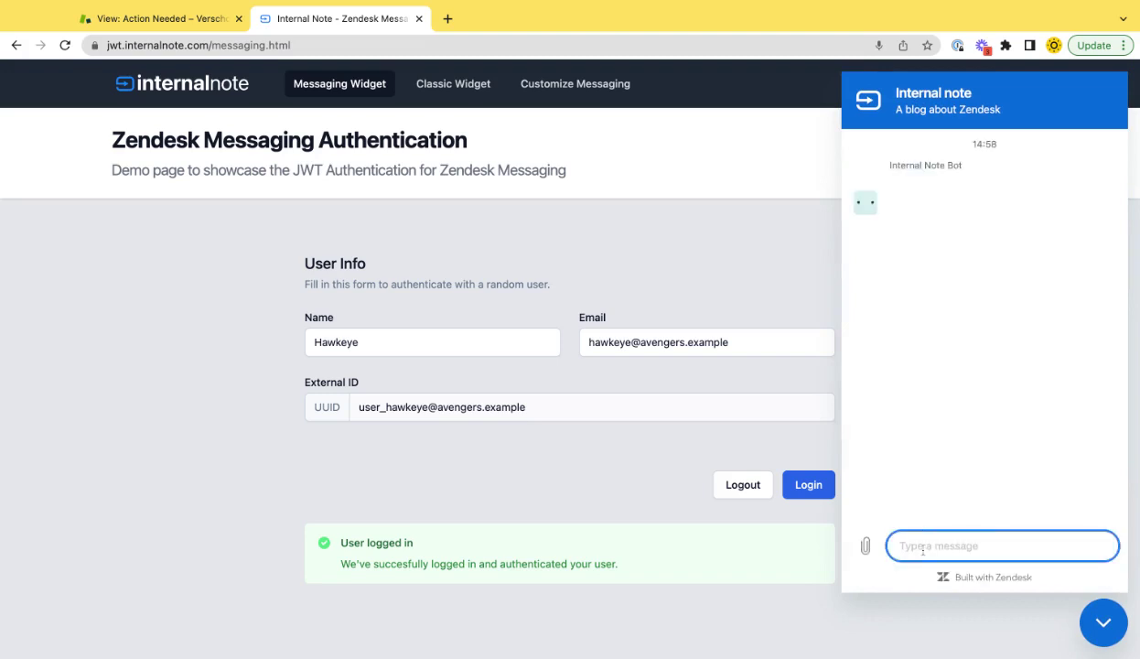
pyautogui.click(192, 20)
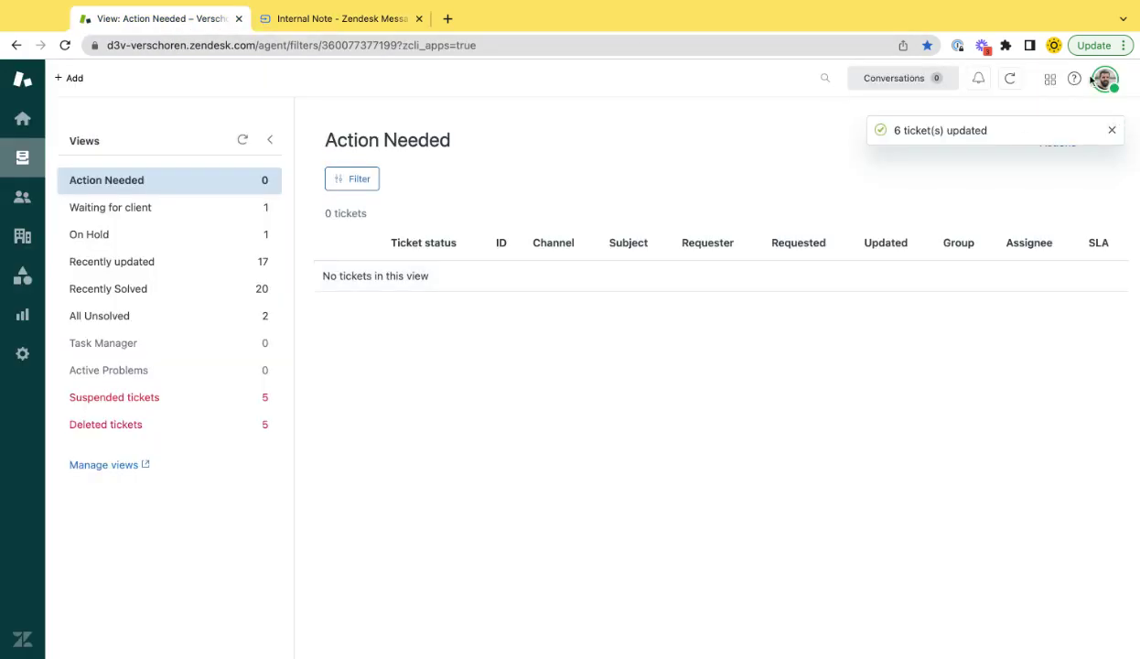
pyautogui.click(365, 19)
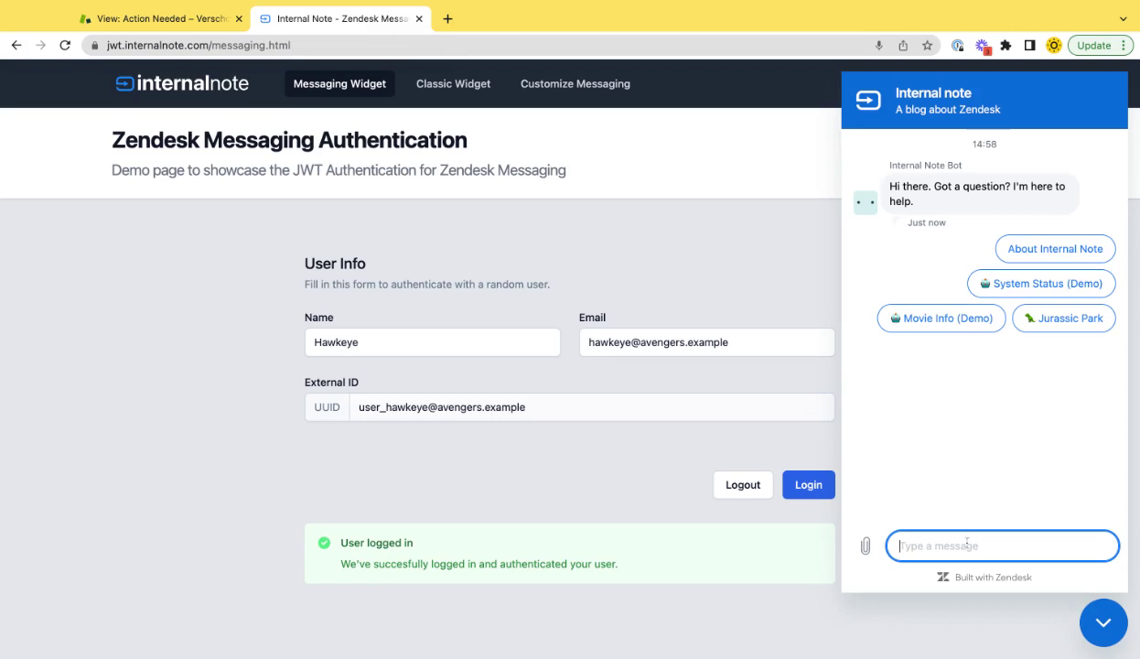
pyautogui.write('Talk to human')
pyautogui.press('Return')
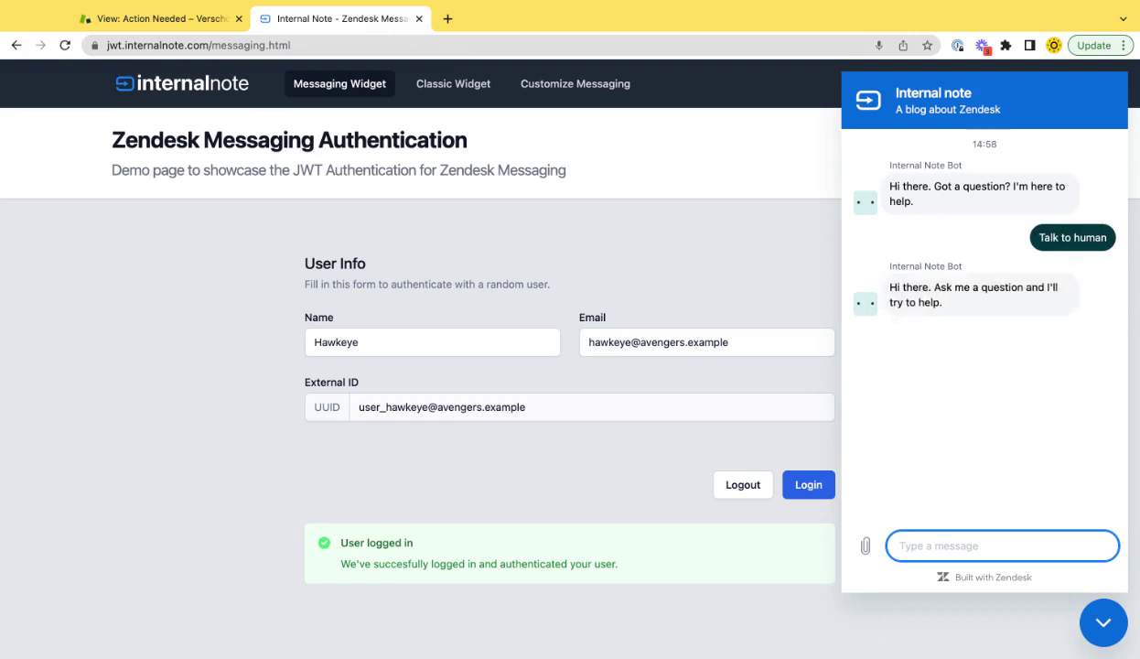
pyautogui.write('hey')
pyautogui.press('Return')
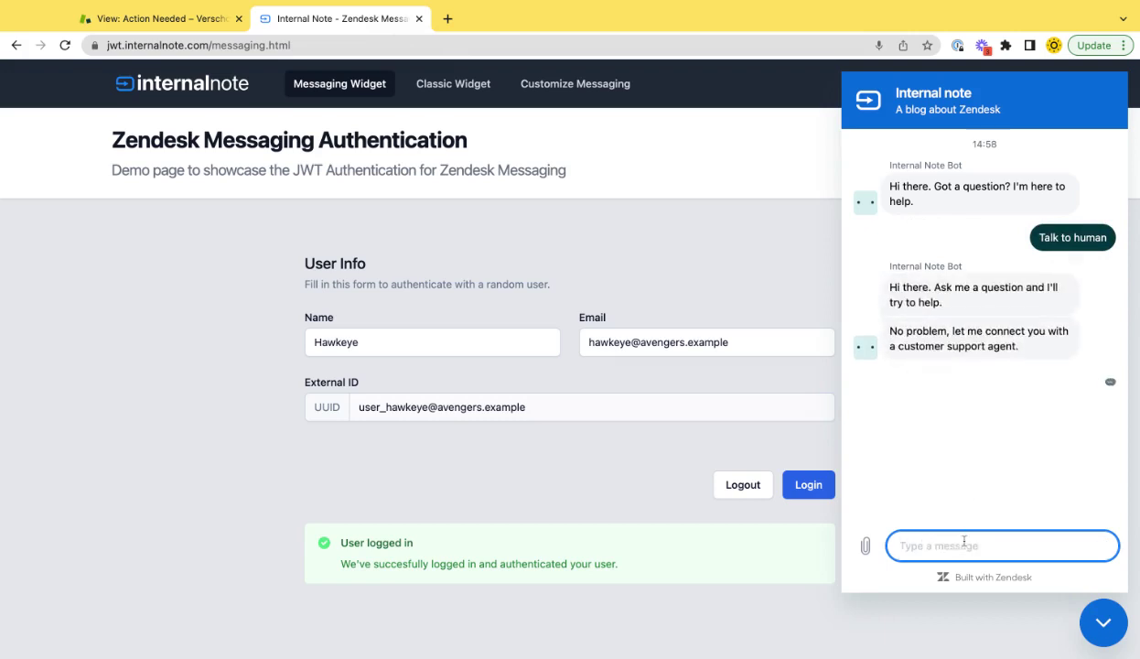
# Check the agent view for a ticket, send a second 'hey', and return to Zendesk
pyautogui.click(128, 18)
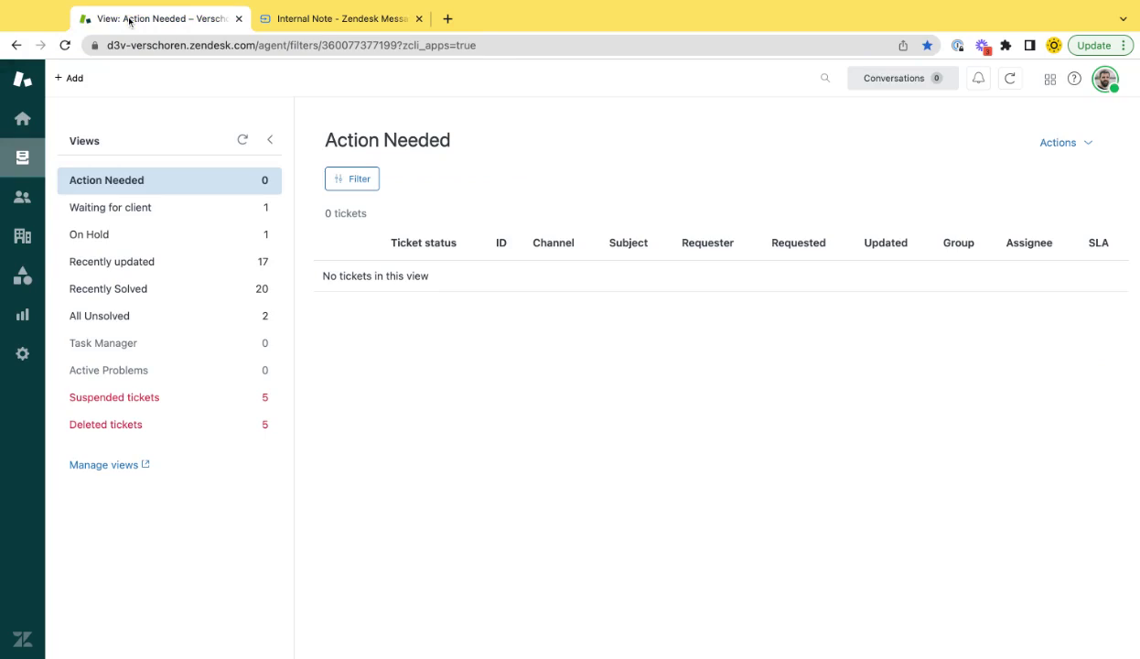
pyautogui.click(354, 25)
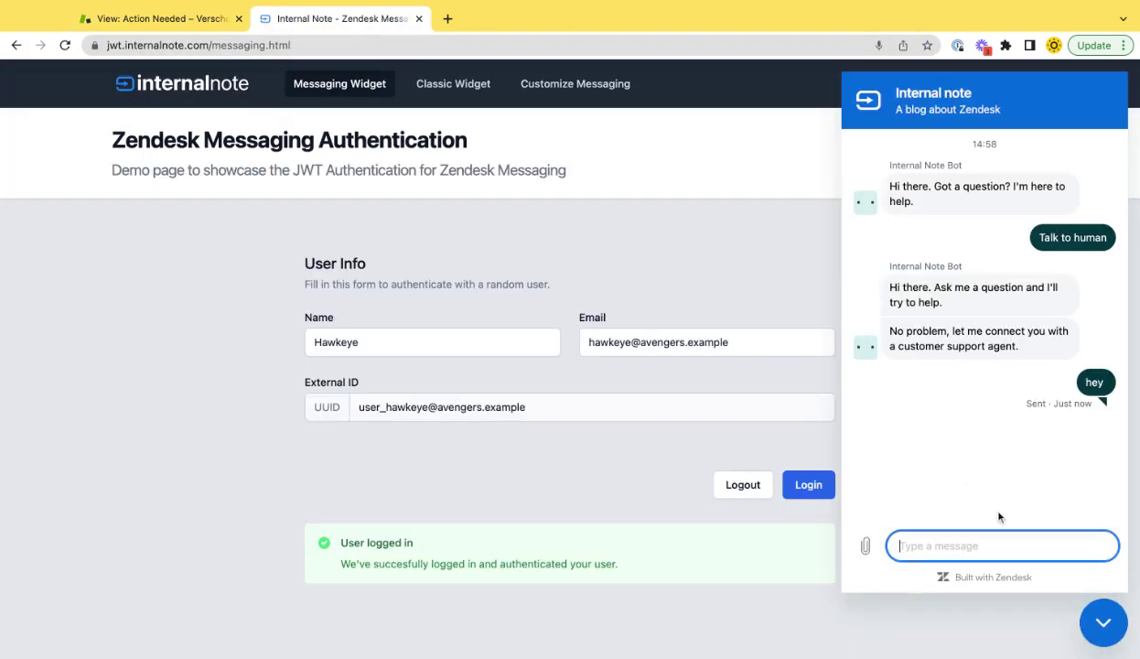
pyautogui.write('hey')
pyautogui.press('Return')
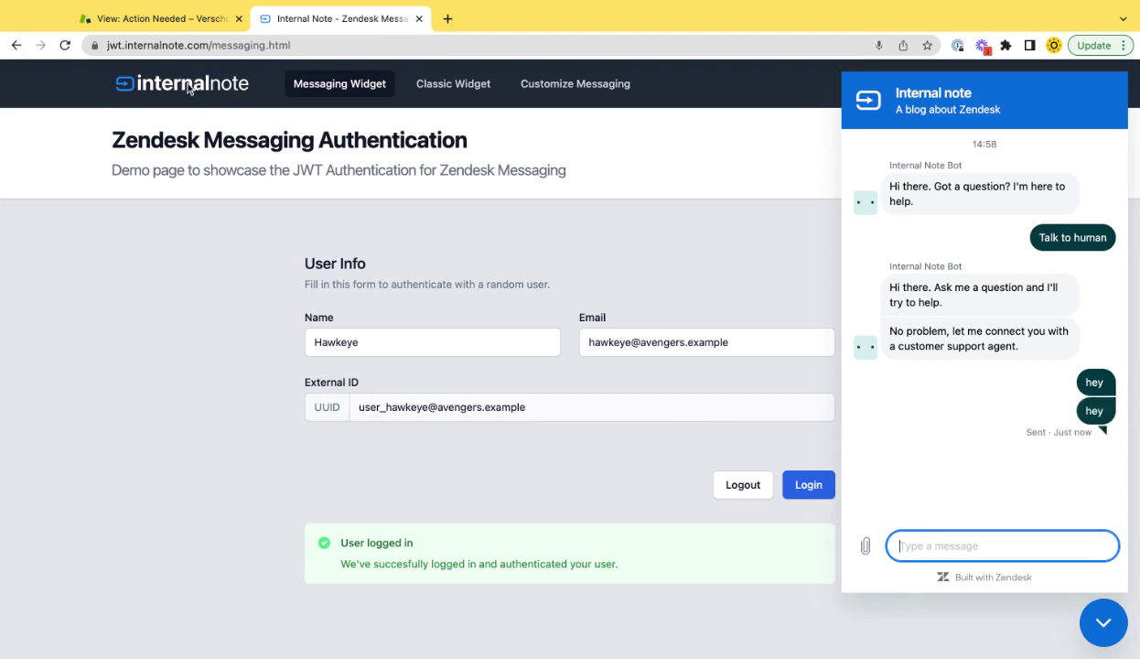
pyautogui.click(158, 22)
# Refresh the views, open messaging ticket #528, and review its requester's record
pyautogui.click(243, 140)
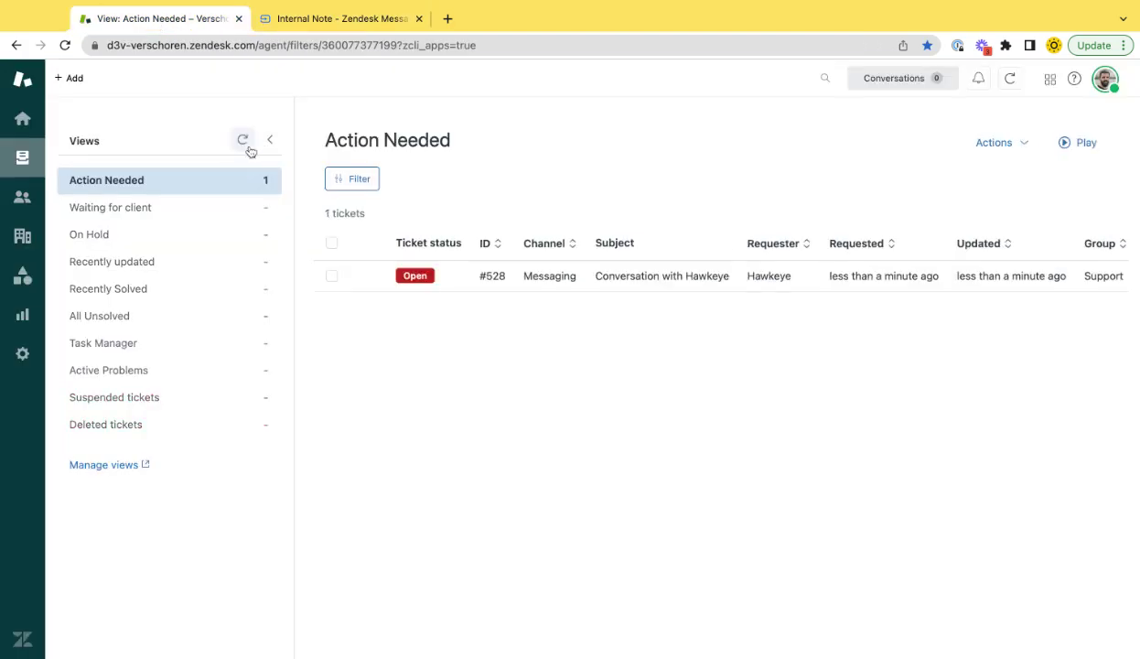
pyautogui.click(618, 286)
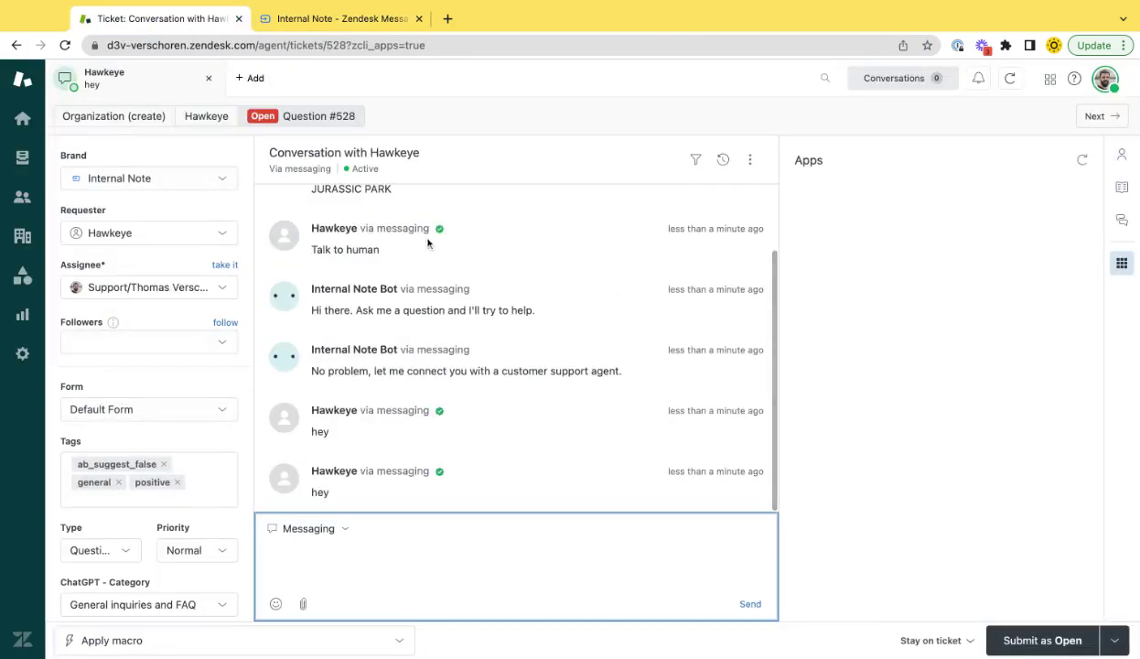
pyautogui.moveTo(440, 473)
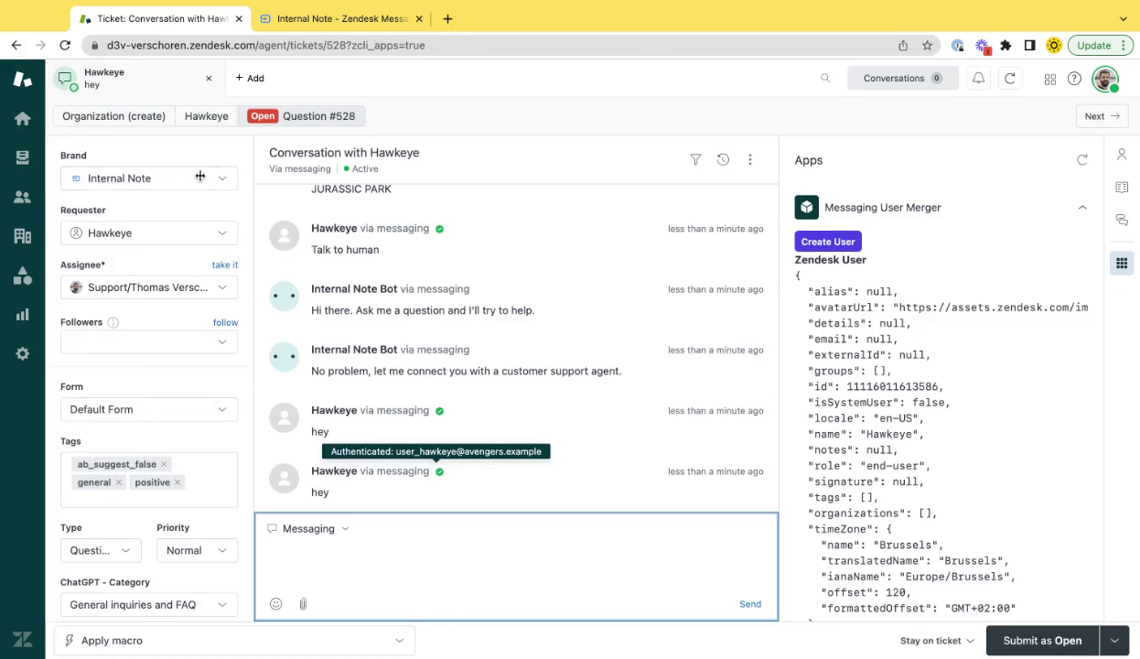
pyautogui.click(207, 117)
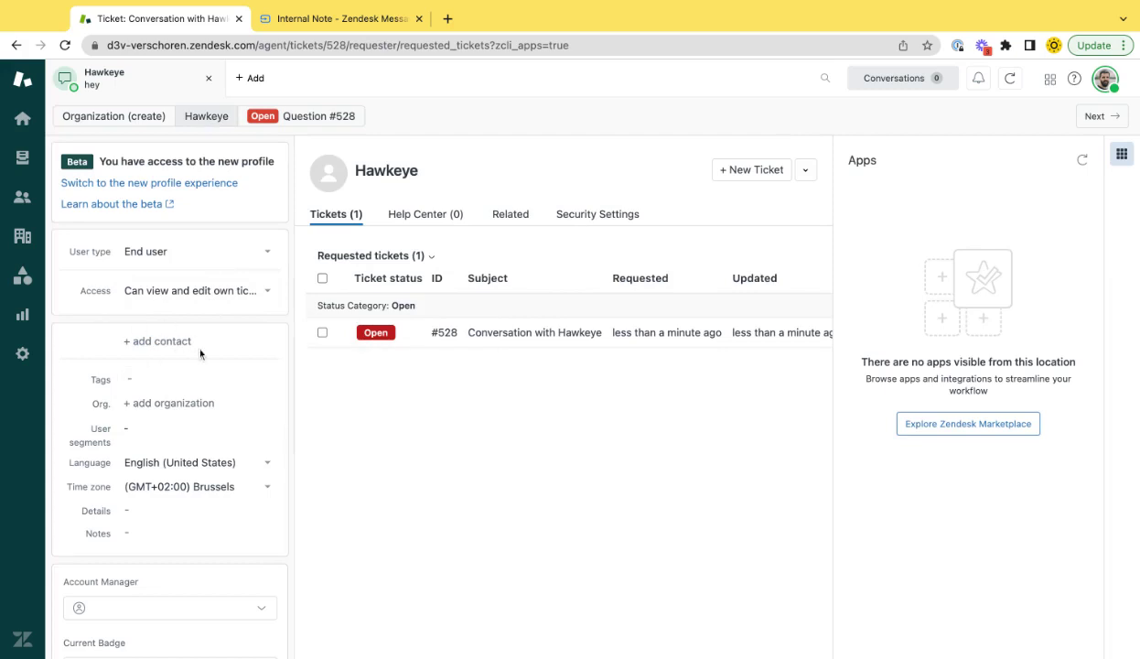
pyautogui.click(327, 121)
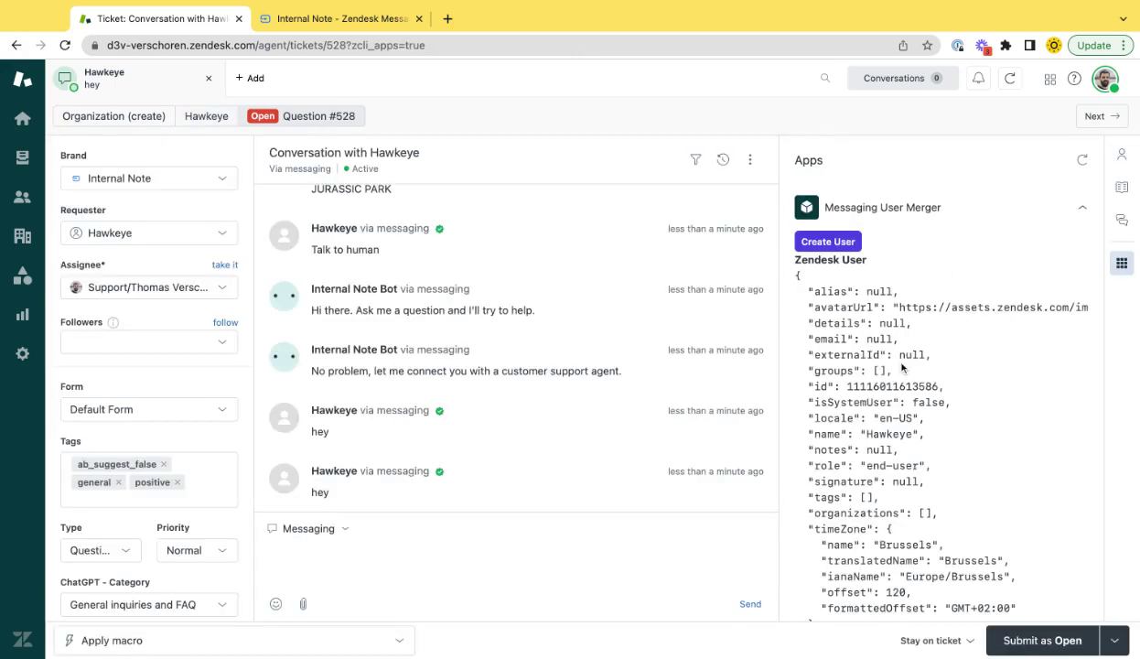
pyautogui.moveTo(776, 254); pyautogui.dragTo(881, 359)
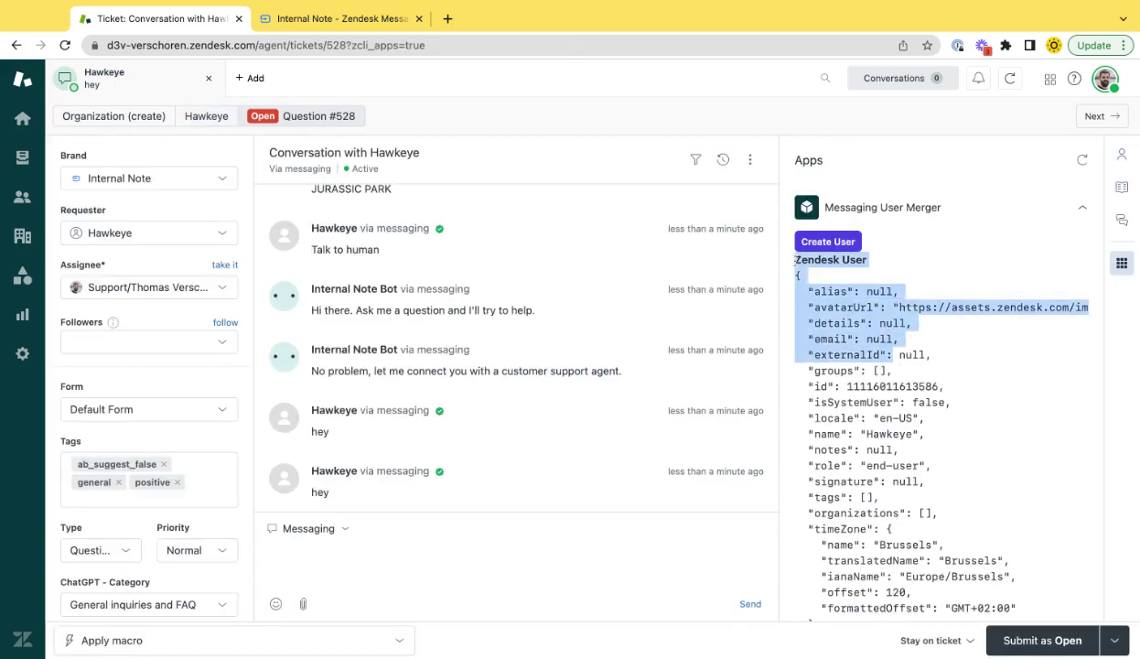
pyautogui.click(902, 418)
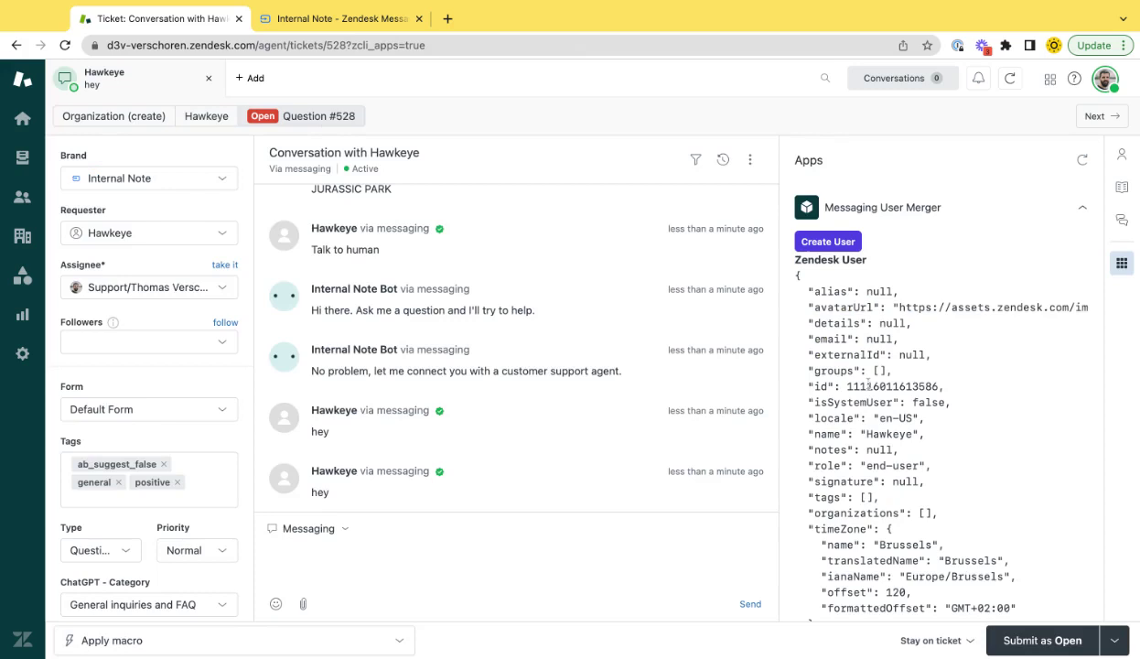
pyautogui.doubleClick(867, 386)
pyautogui.scroll(-1, 868, 387)
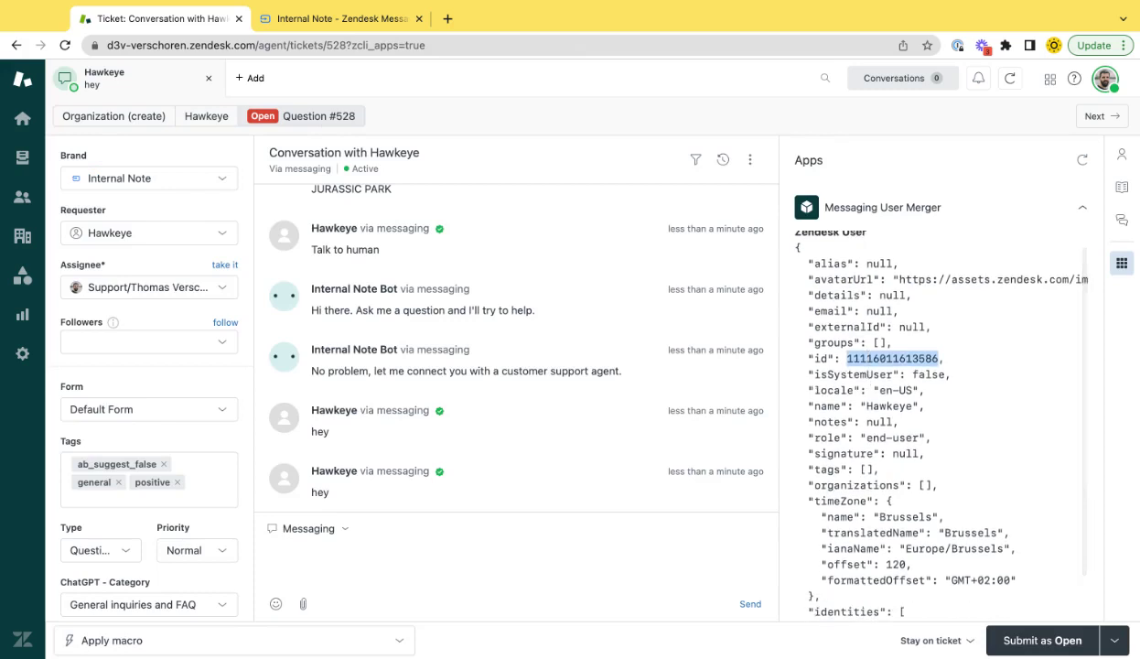
pyautogui.scroll(-1, 867, 386)
pyautogui.scroll(2, 867, 386)
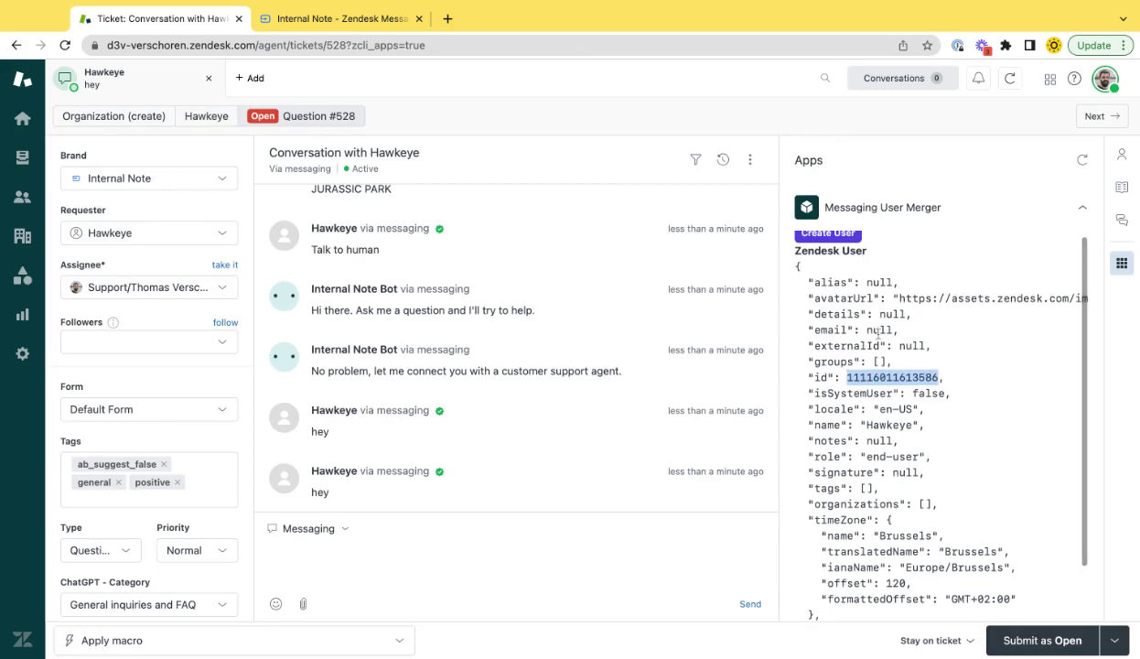
pyautogui.doubleClick(879, 329)
pyautogui.scroll(-10, 878, 332)
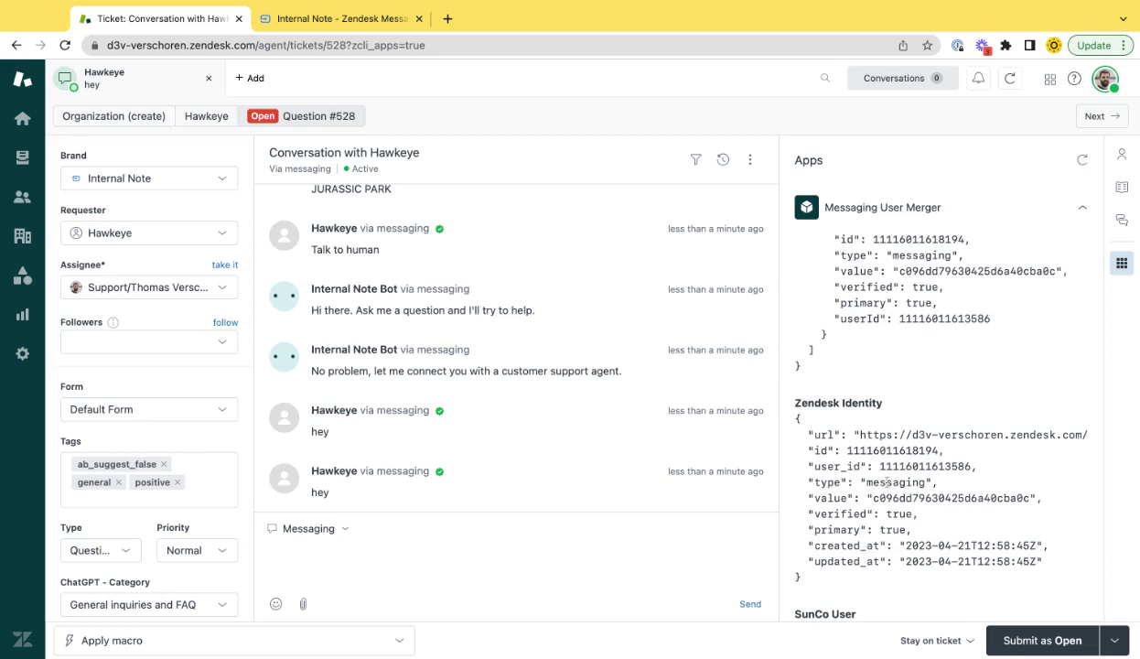
pyautogui.doubleClick(896, 482)
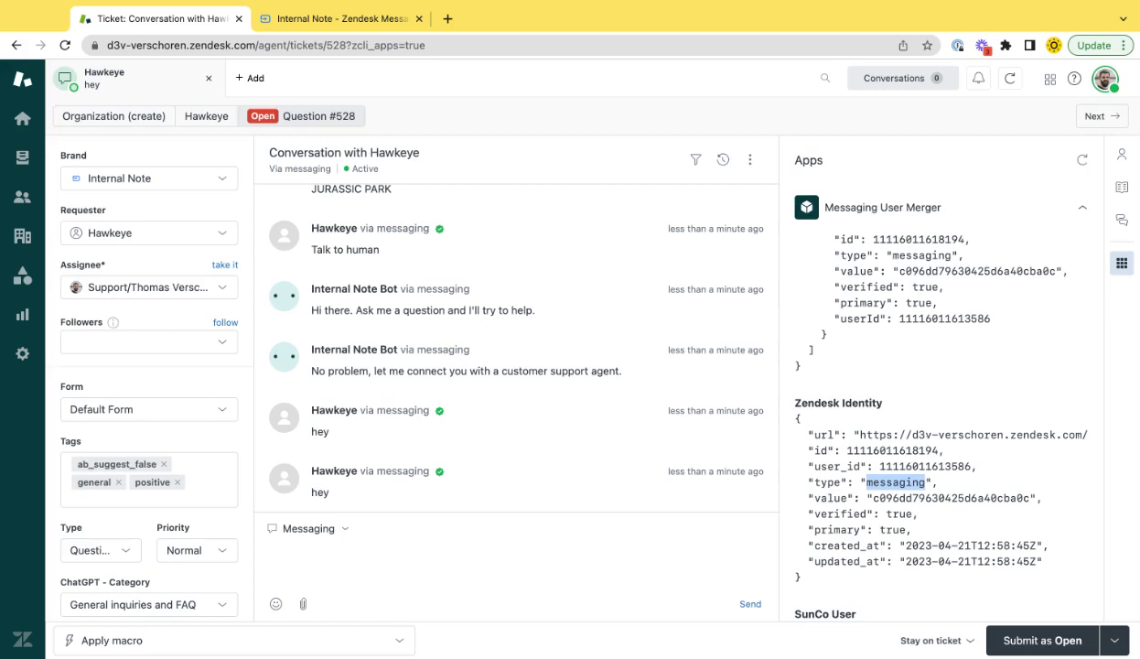
pyautogui.doubleClick(909, 497)
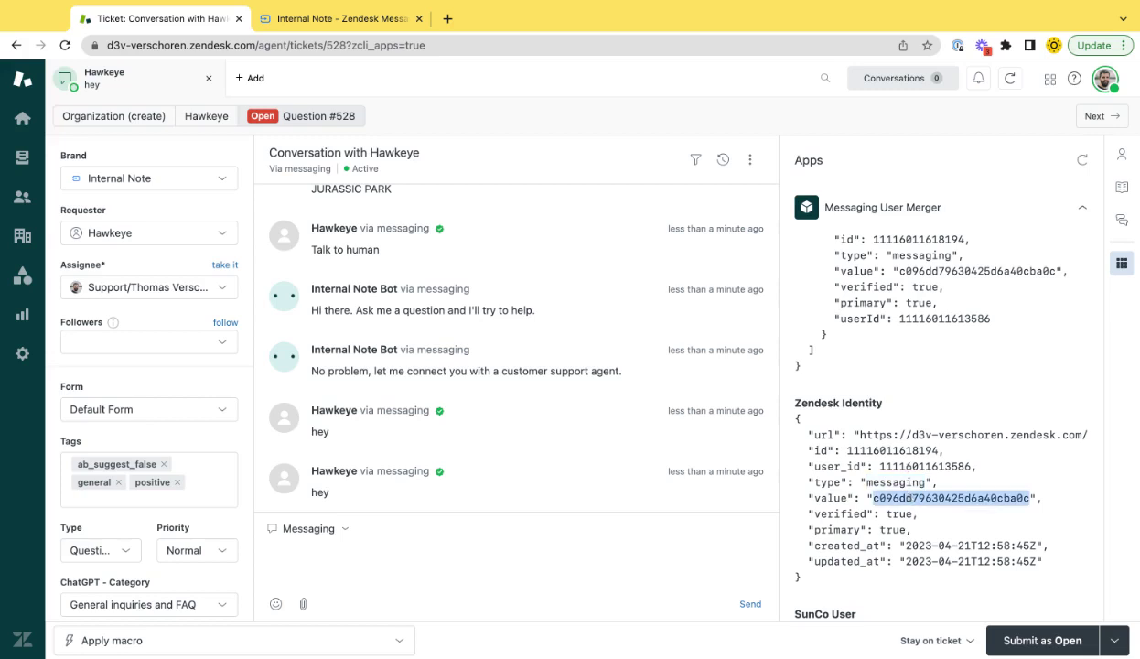
pyautogui.scroll(-5, 941, 411)
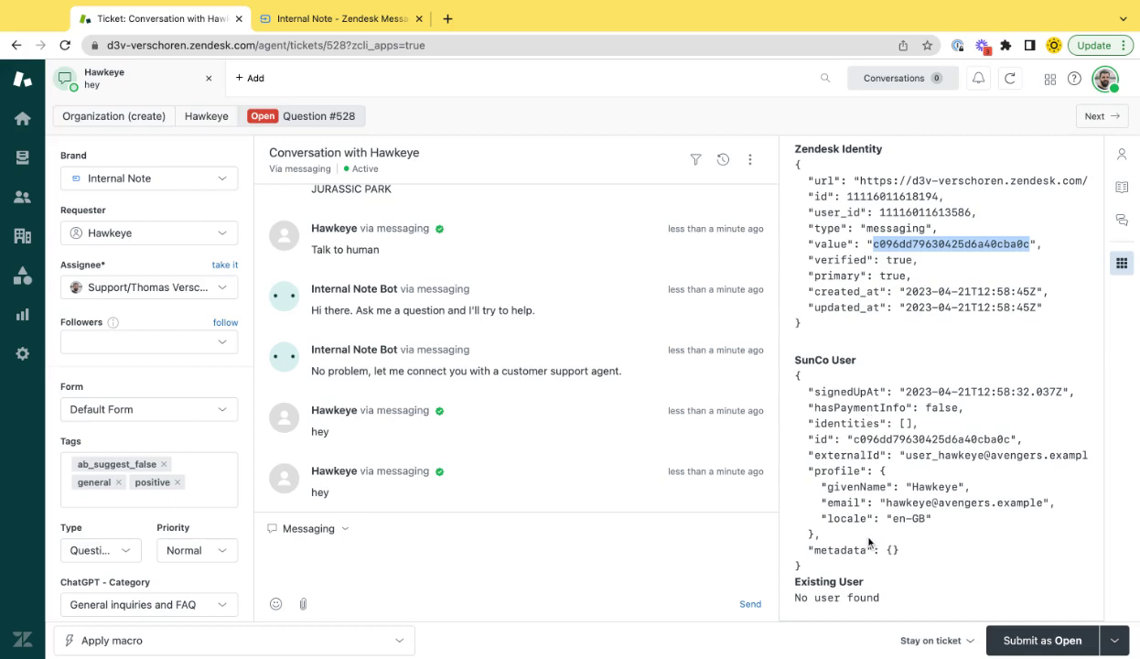
pyautogui.moveTo(795, 455); pyautogui.dragTo(870, 543)
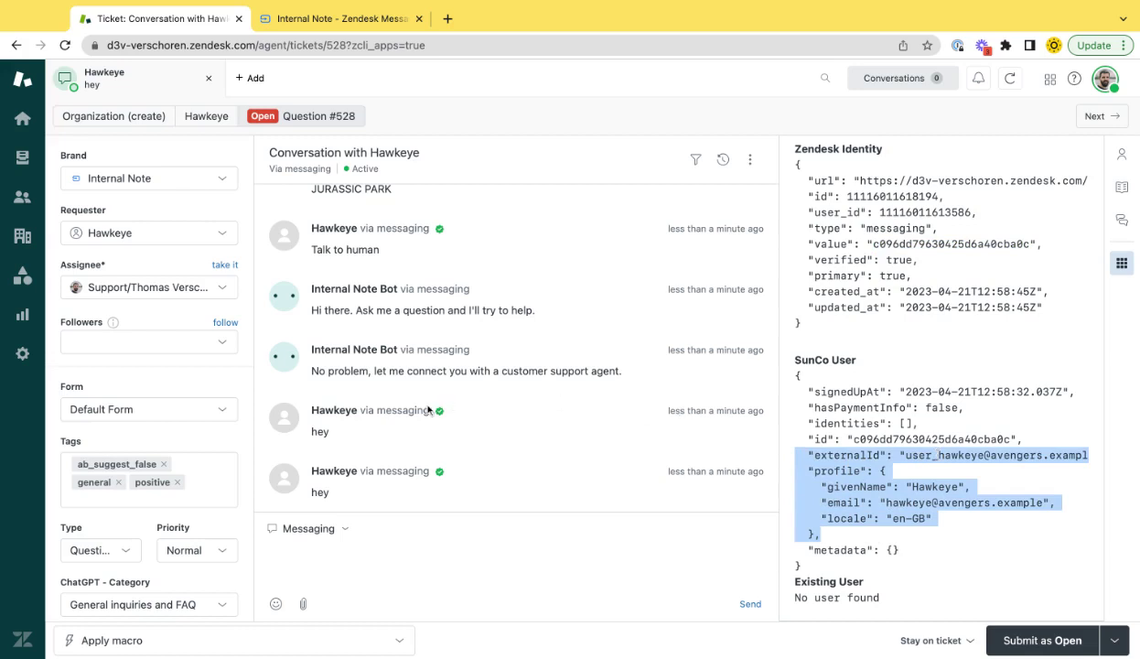
pyautogui.moveTo(440, 415)
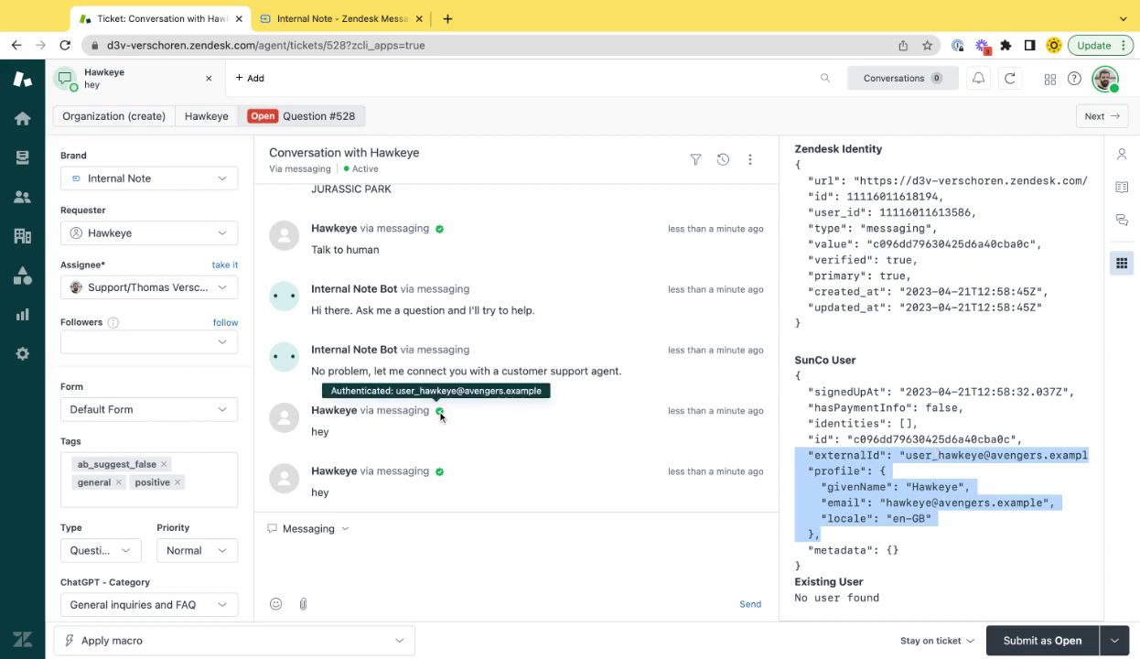
pyautogui.click(210, 120)
pyautogui.scroll(-3, 143, 438)
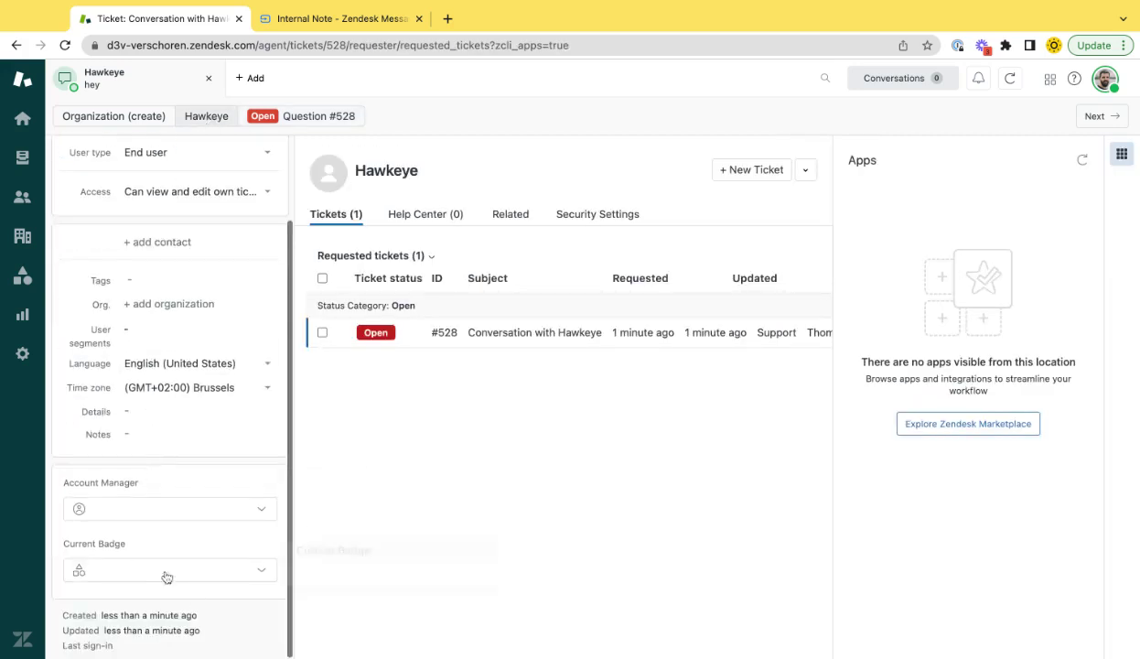
pyautogui.click(344, 117)
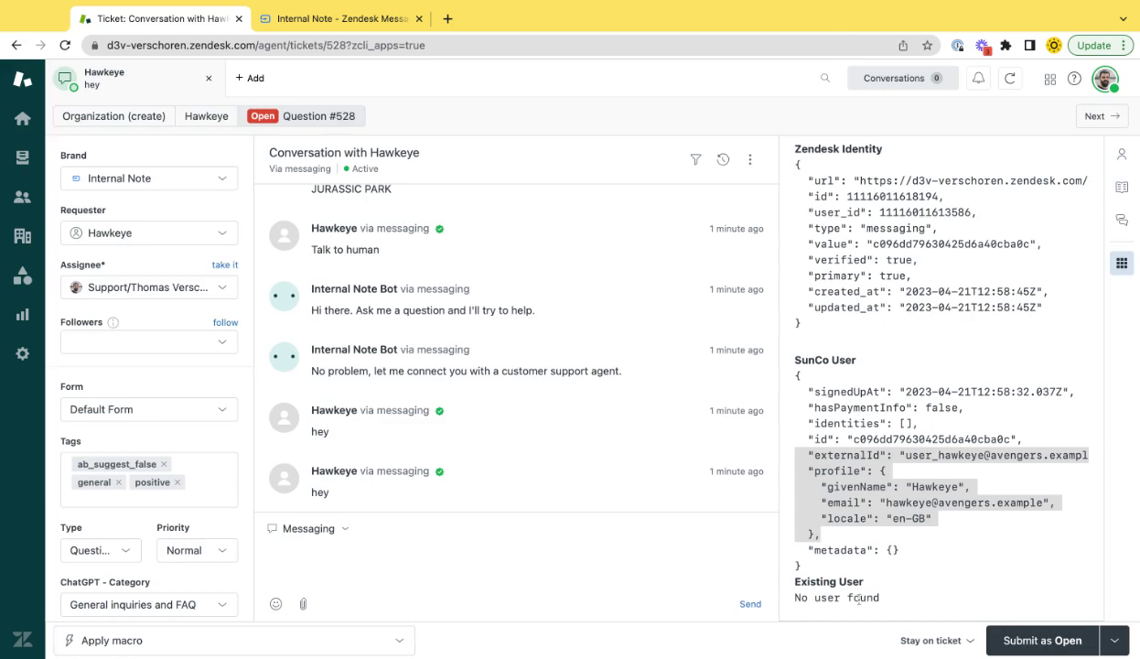
# Log the previous user out and log in as a second demo user with new name and e-mail
pyautogui.click(333, 20)
pyautogui.doubleClick(335, 341)
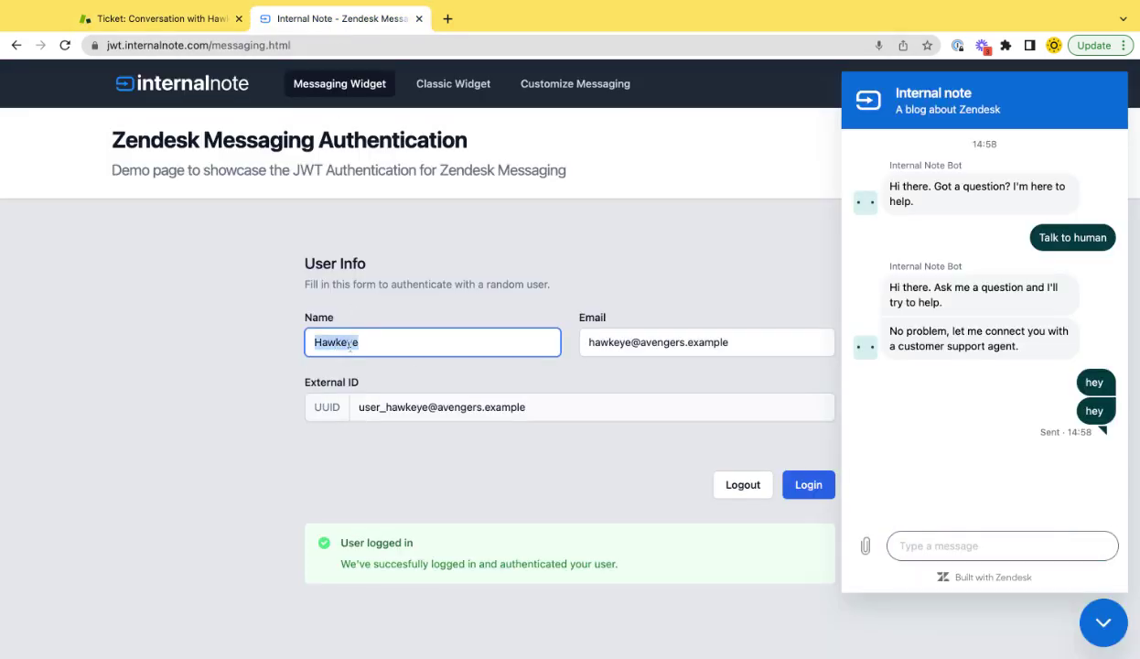
pyautogui.click(745, 488)
pyautogui.click(1102, 624)
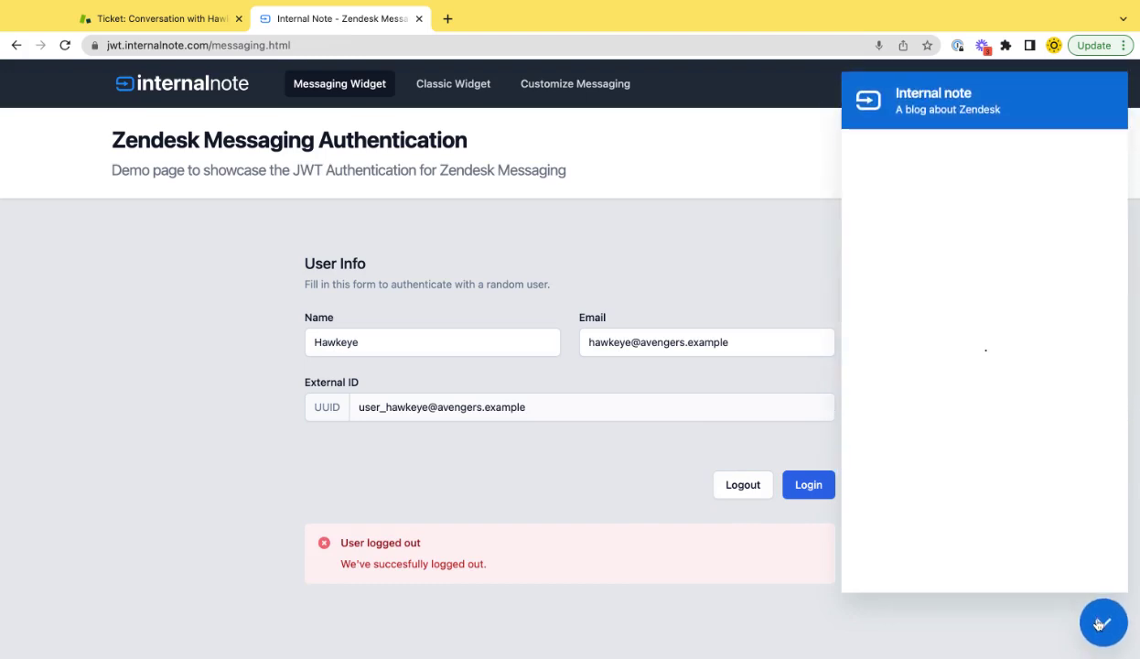
pyautogui.click(1102, 623)
pyautogui.doubleClick(337, 342)
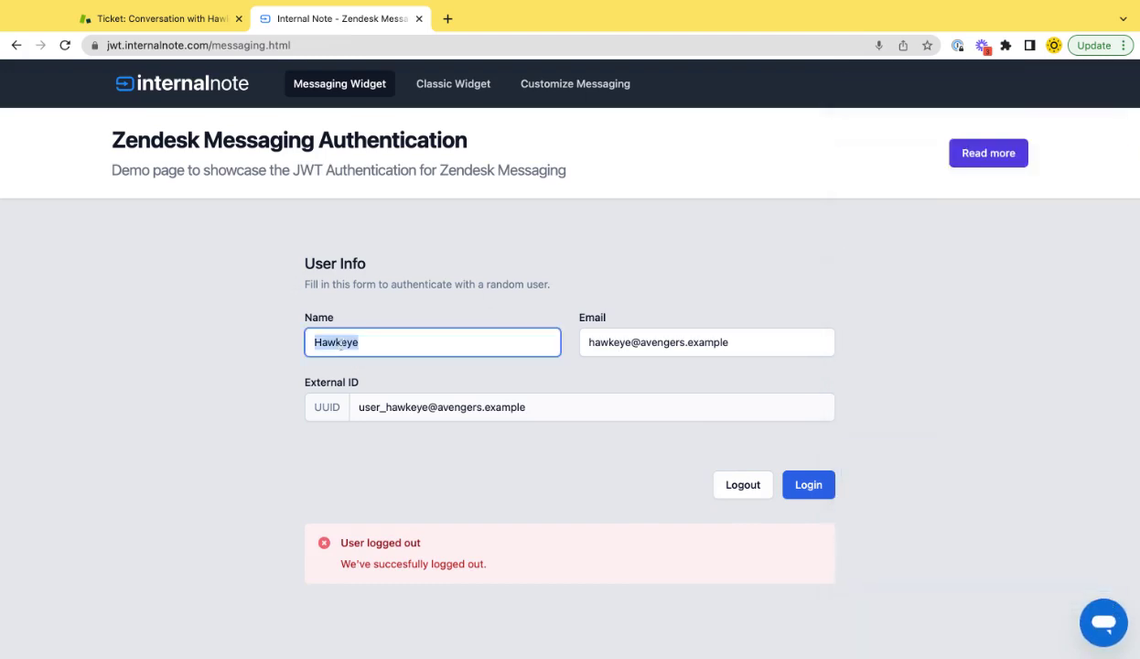
pyautogui.write('H')
pyautogui.click(337, 341)
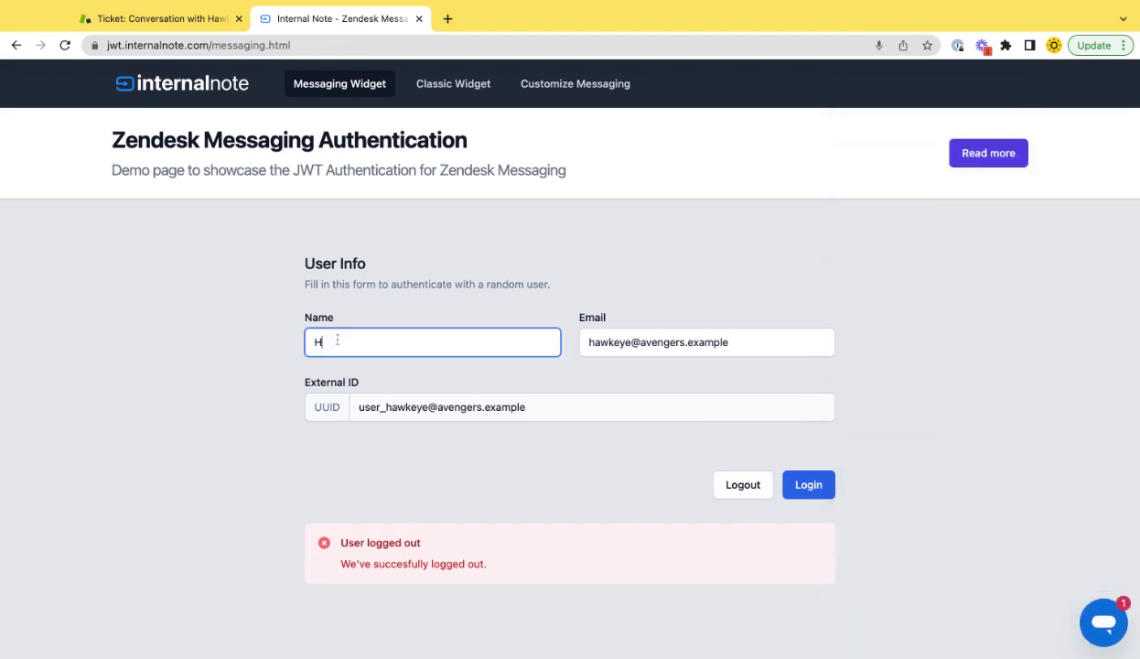
pyautogui.write('ulk')
pyautogui.click(622, 346)
pyautogui.doubleClick(623, 346)
pyautogui.write('hulk')
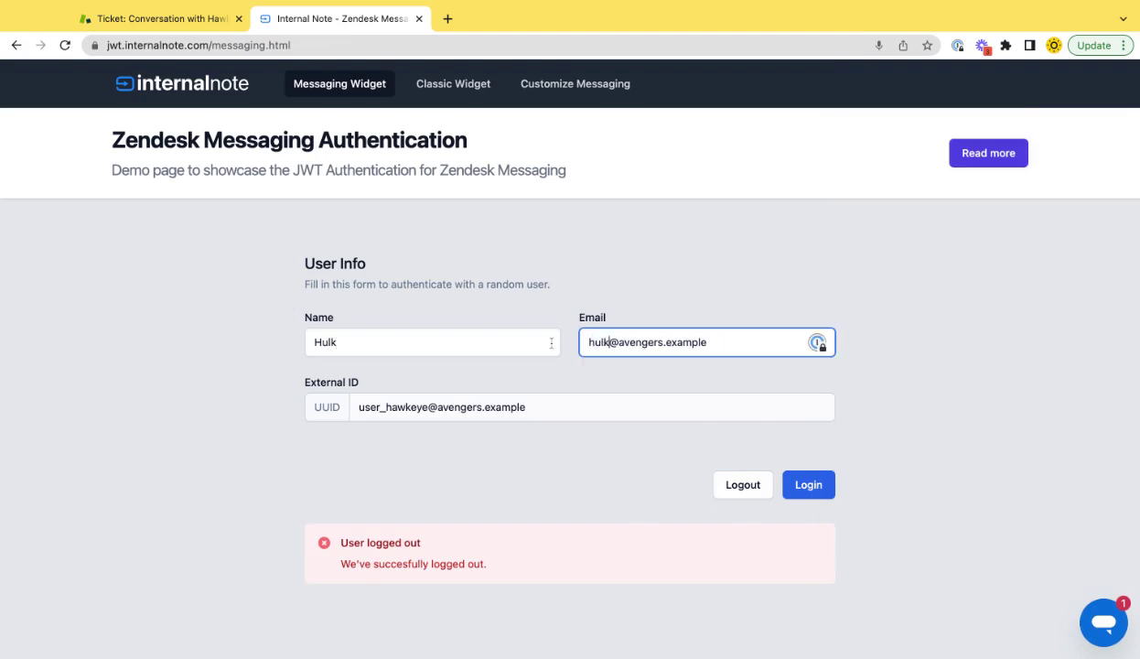
pyautogui.click(806, 488)
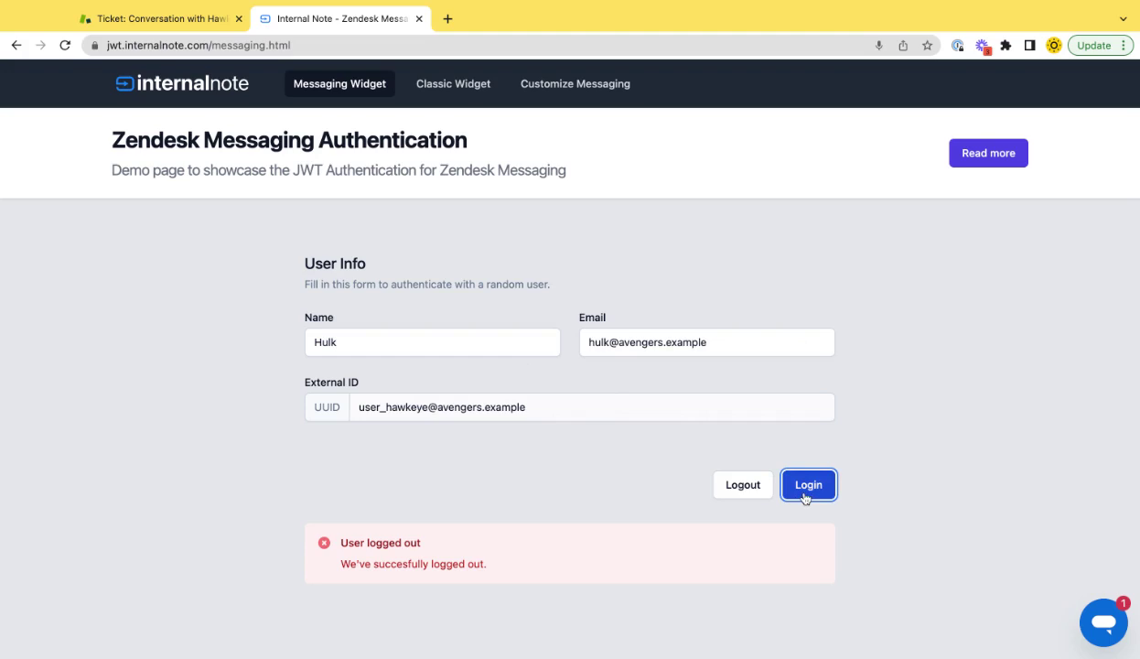
# In the chat, send 'Talk to Human' and then 'hey hey'
pyautogui.click(1104, 623)
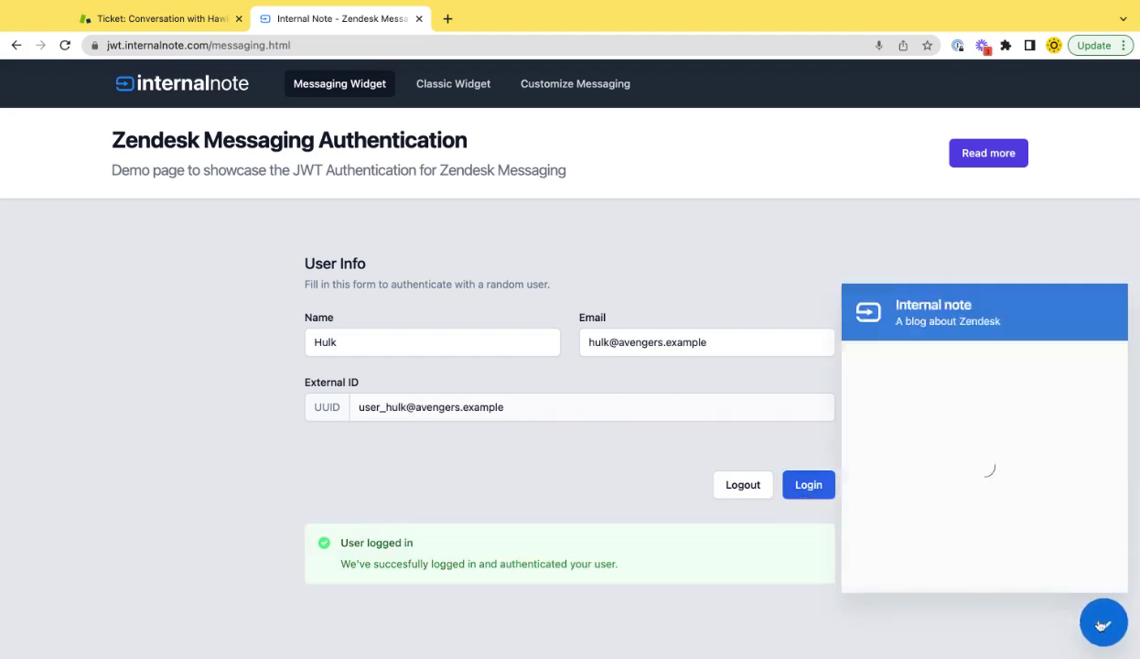
pyautogui.write('Ik')
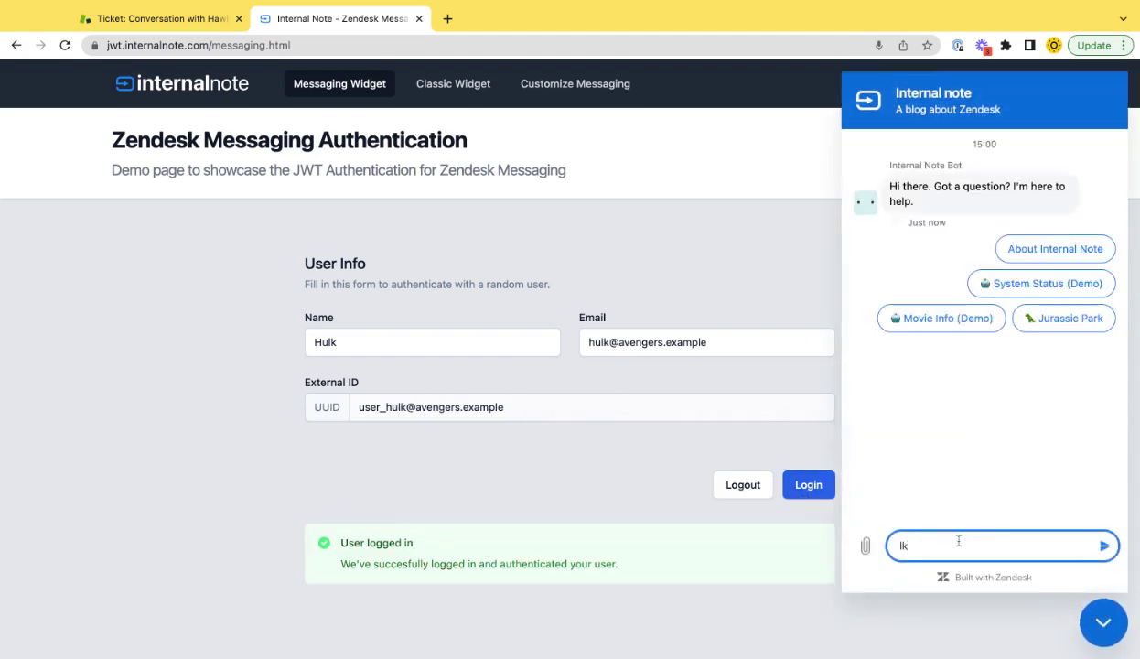
pyautogui.press('BackSpace')
pyautogui.press('BackSpace')
pyautogui.write('Human')
pyautogui.press('Home')
pyautogui.write('Talk to')
pyautogui.press('Return')
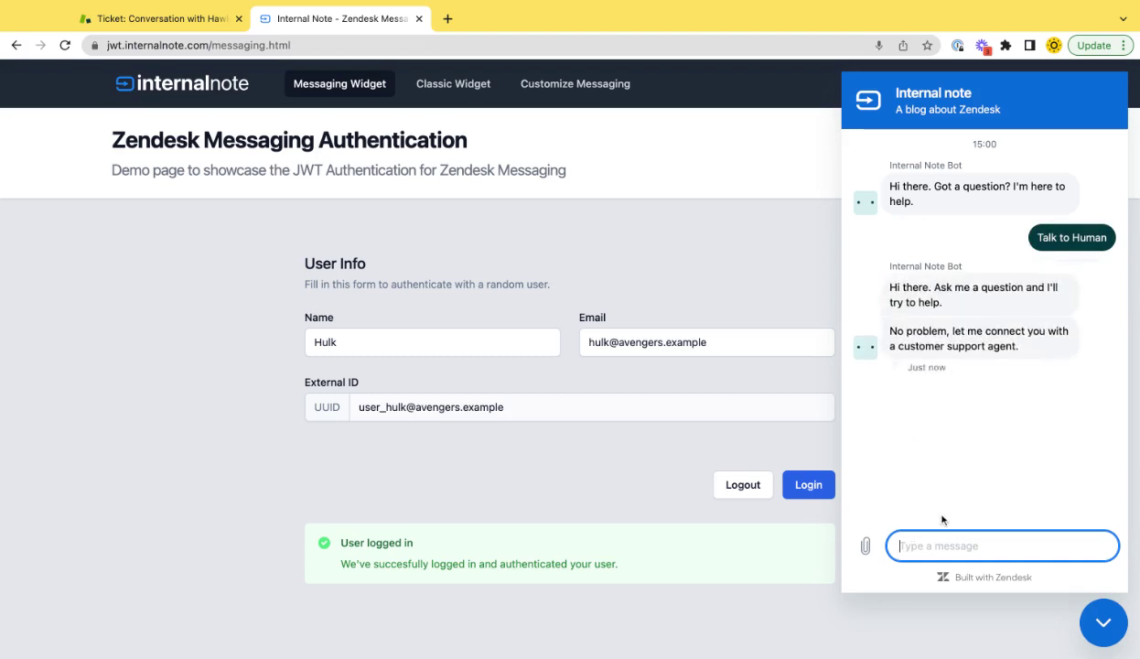
pyautogui.write('hey hey')
pyautogui.press('Return')
# Close ticket #528, refresh the views, and open new messaging ticket #529
pyautogui.hotkey('ctrl', 'shift', 'Tab')
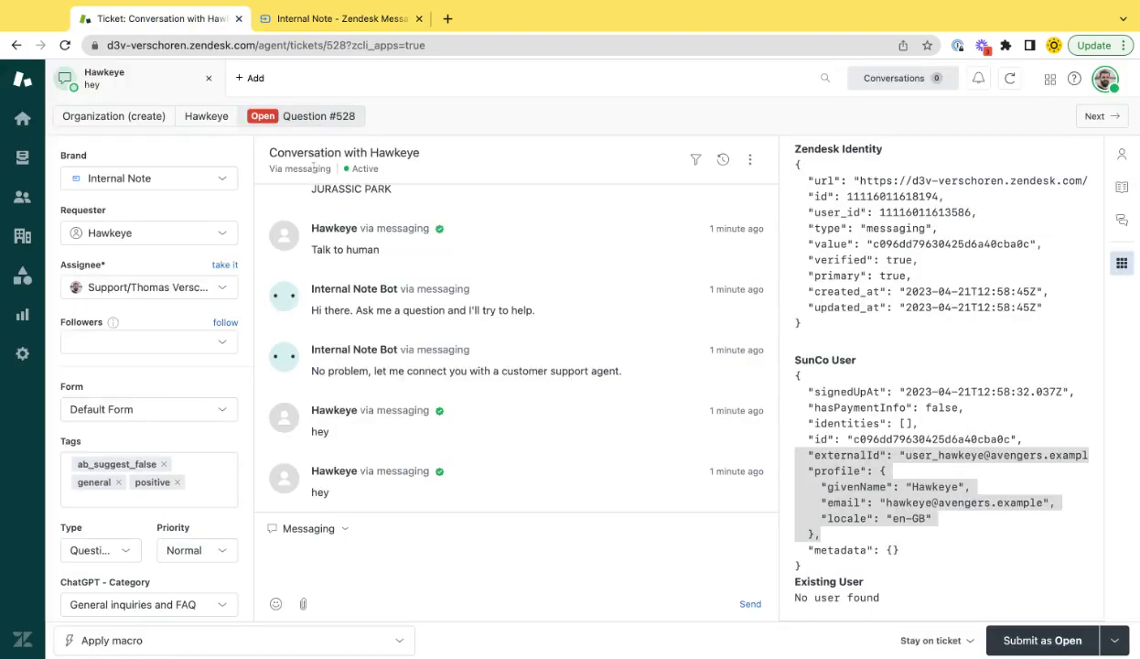
pyautogui.click(206, 81)
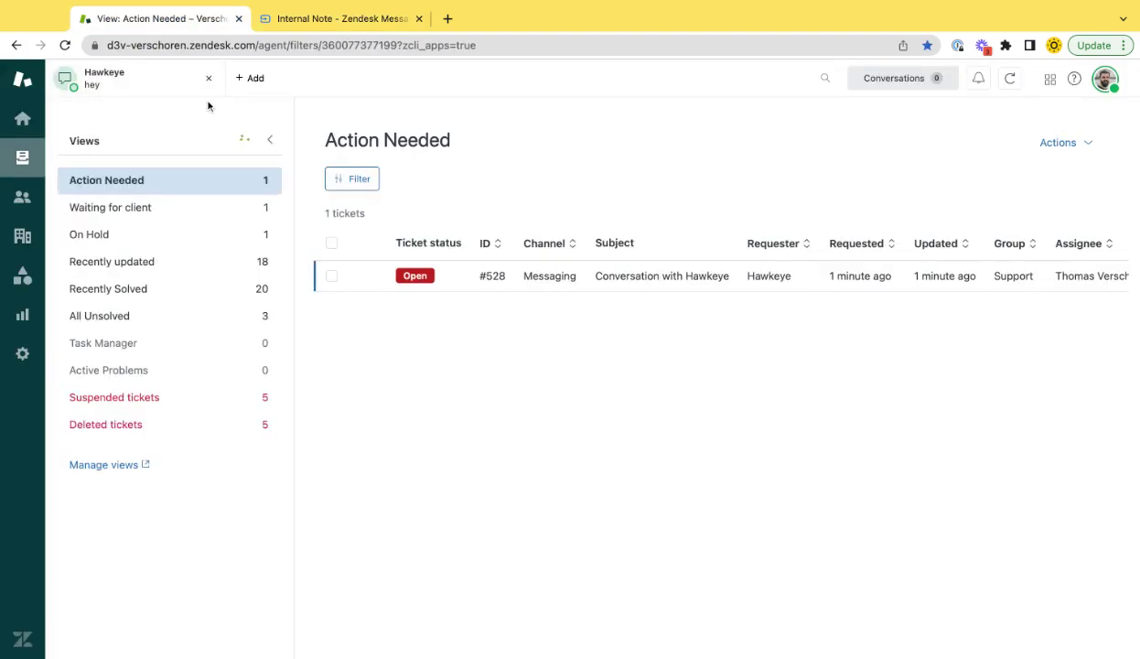
pyautogui.click(243, 141)
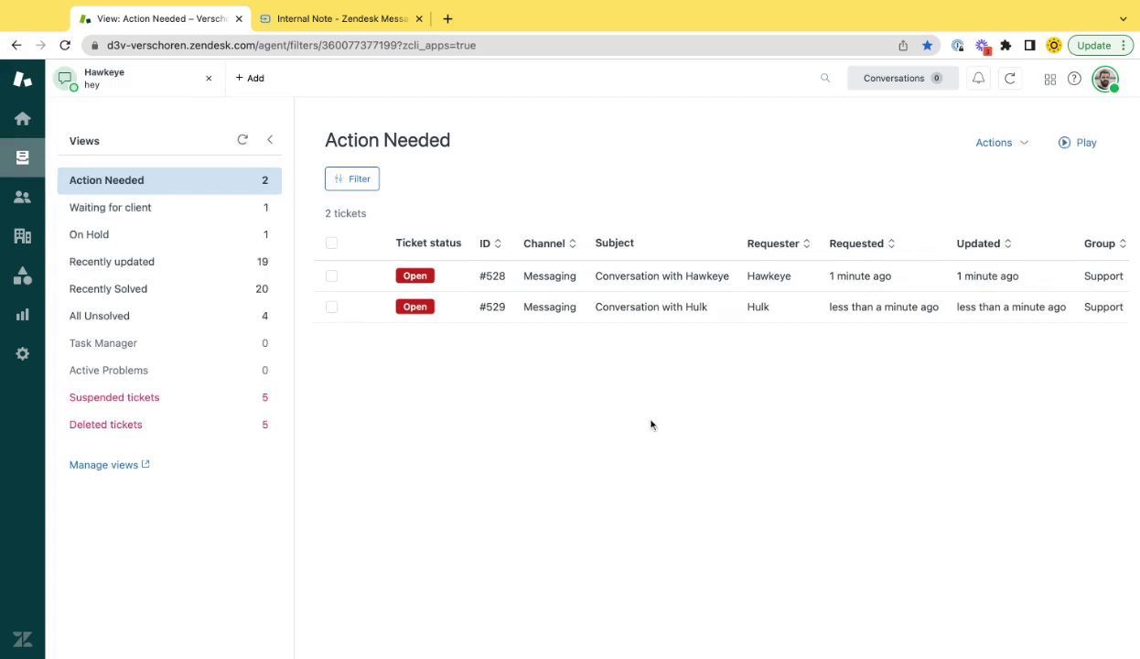
pyautogui.click(647, 308)
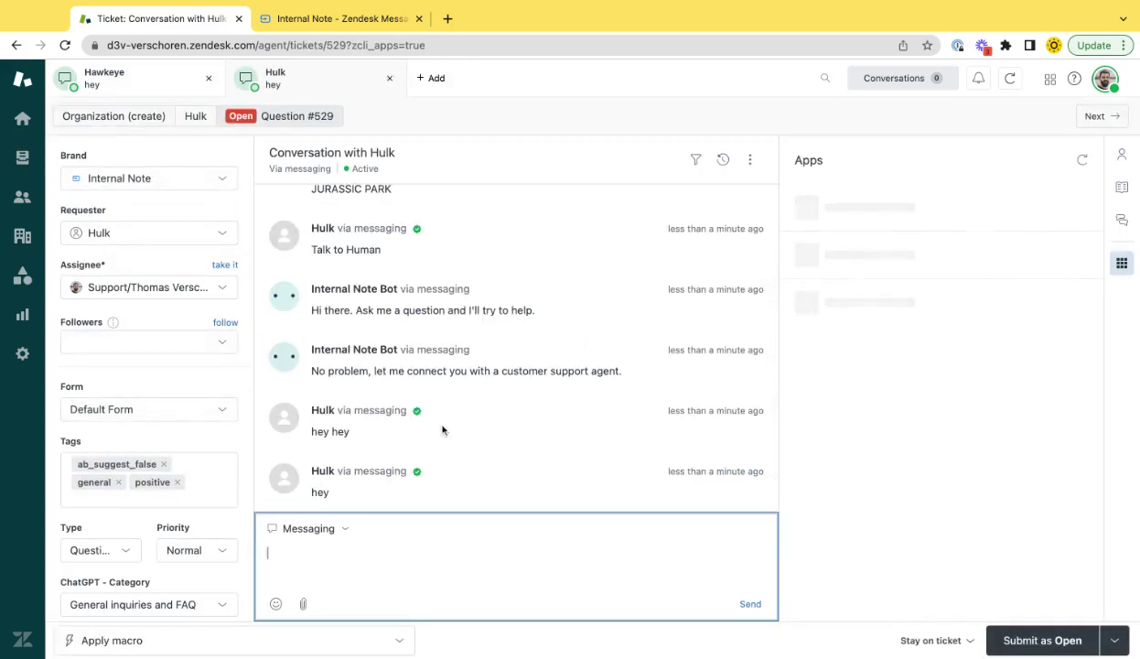
# Scroll the Messaging User Merger sidebar to the Existing User block and highlight its e-mail
pyautogui.moveTo(418, 474)
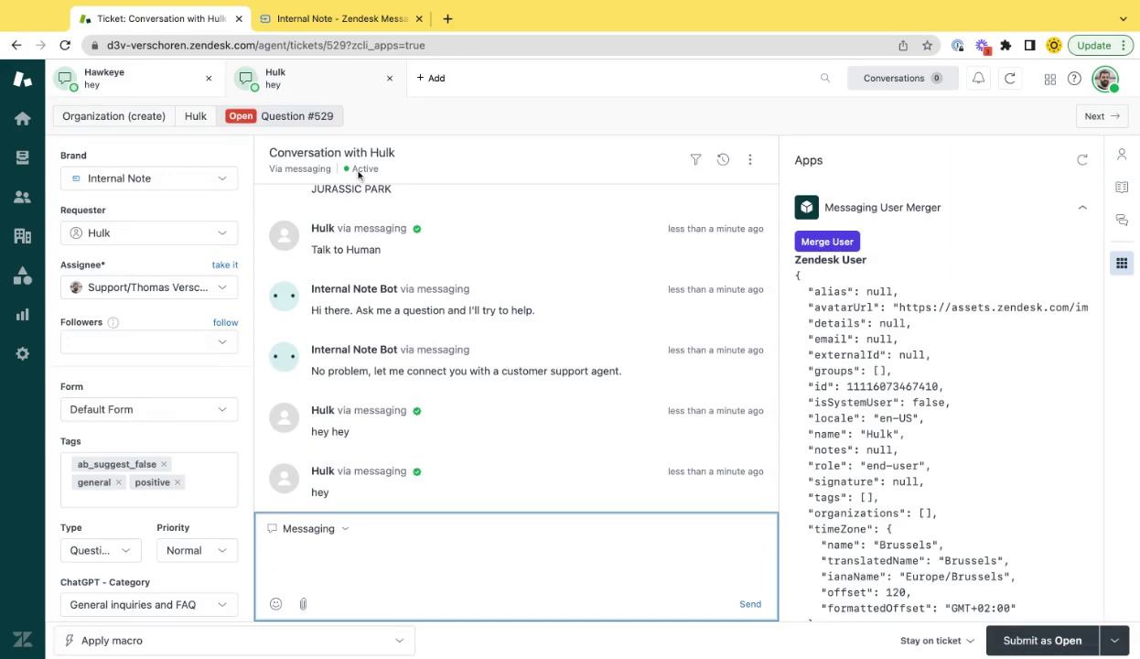
pyautogui.scroll(-10, 884, 344)
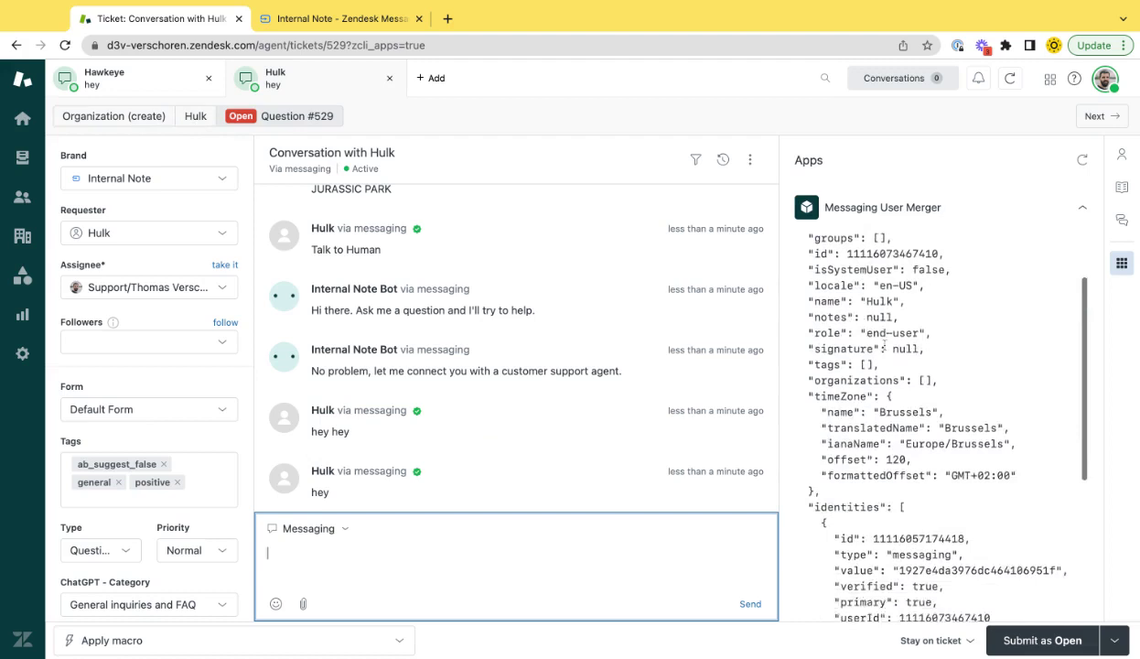
pyautogui.scroll(-2, 942, 412)
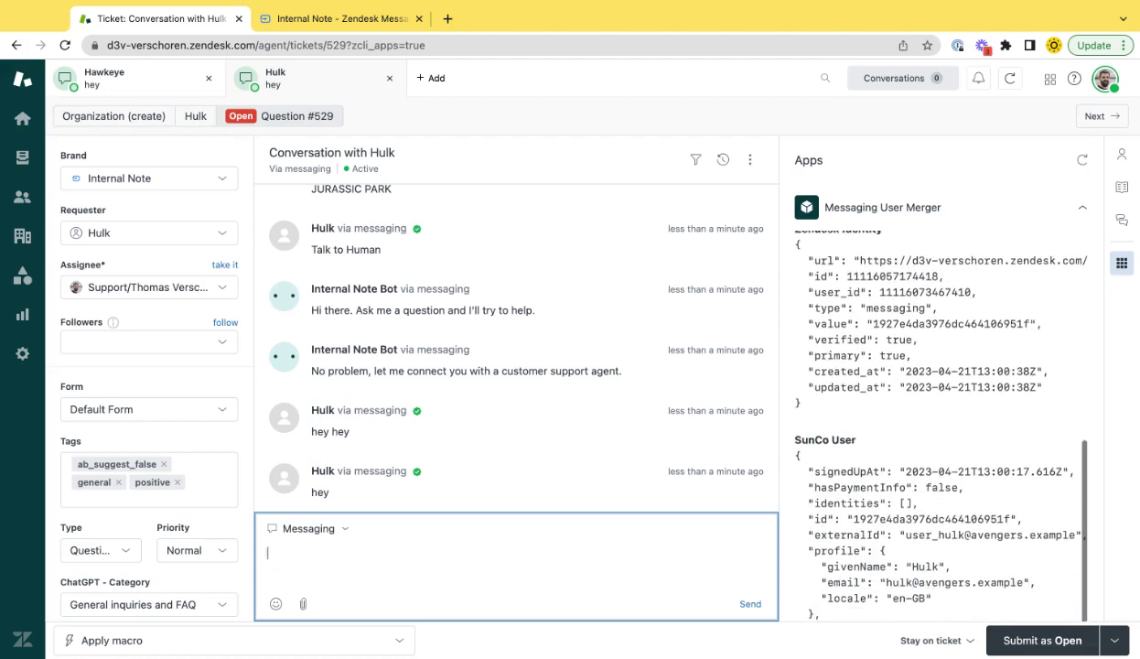
pyautogui.scroll(-3, 924, 412)
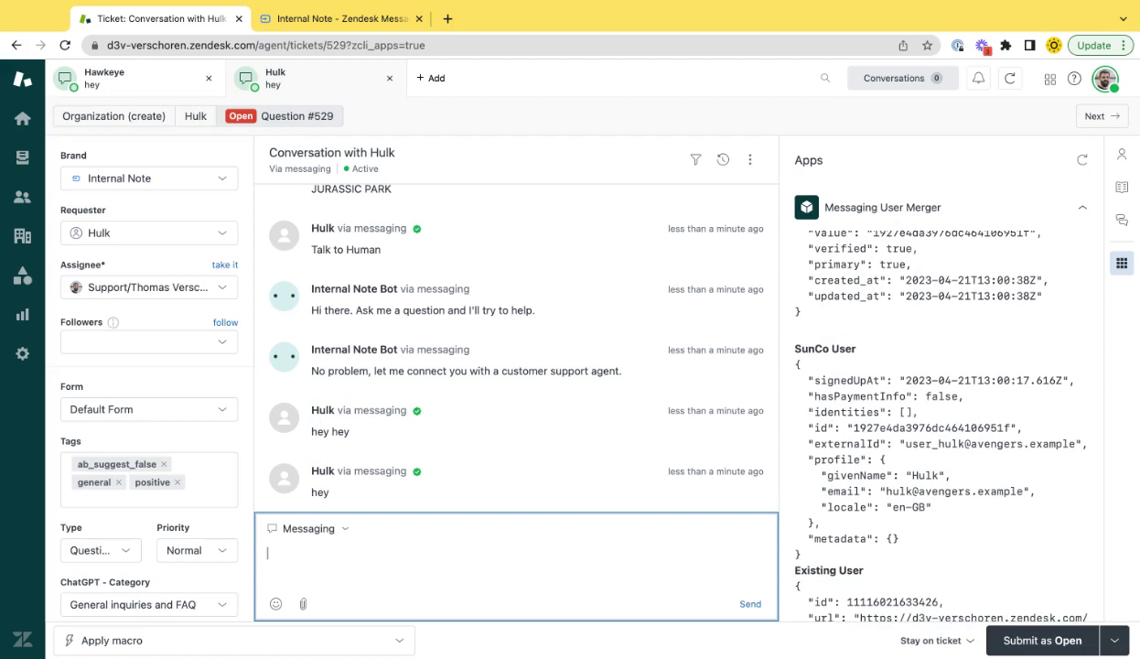
pyautogui.scroll(-8, 924, 412)
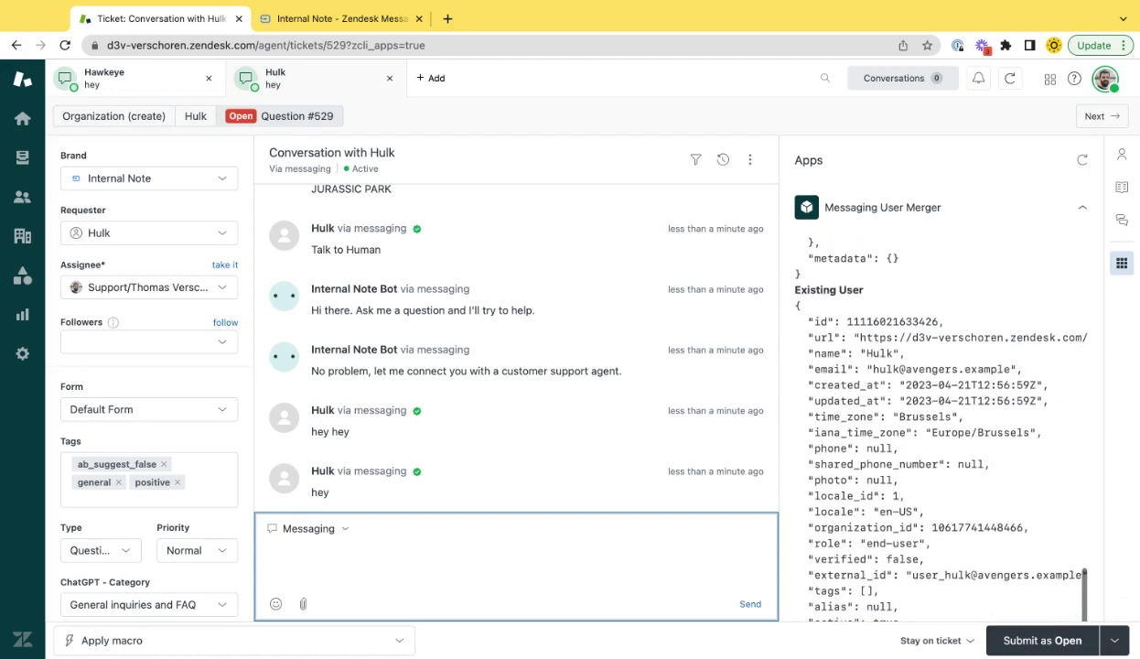
pyautogui.moveTo(861, 361); pyautogui.dragTo(1022, 369)
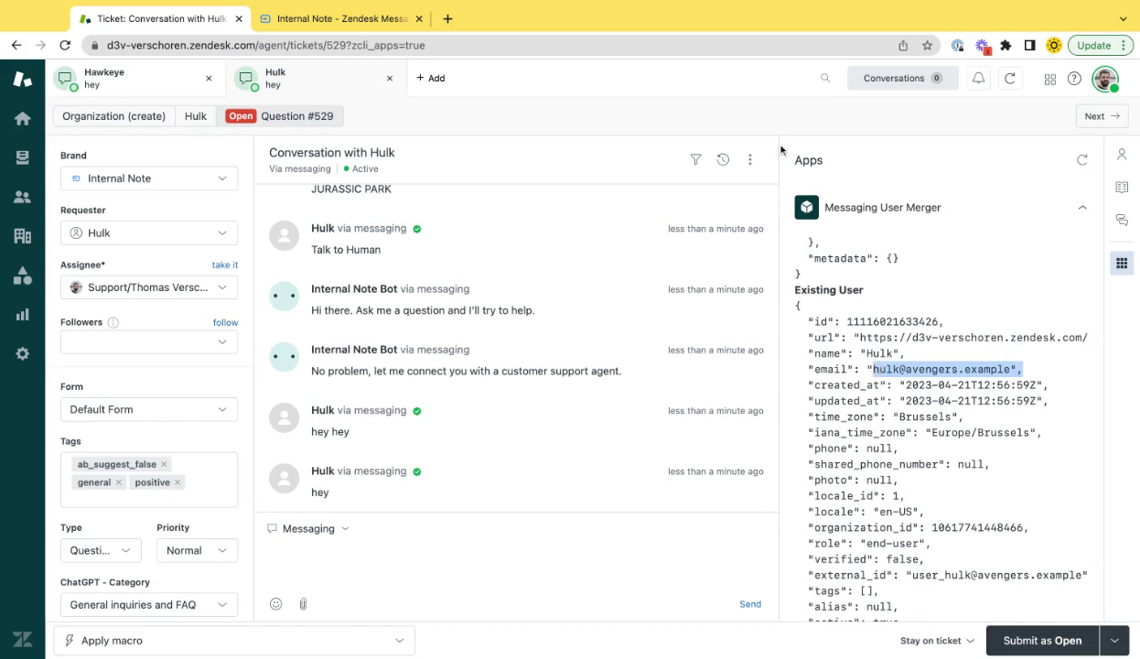
# Search for the second demo user and open the existing matching user's profile
pyautogui.click(820, 80)
pyautogui.write('hulk')
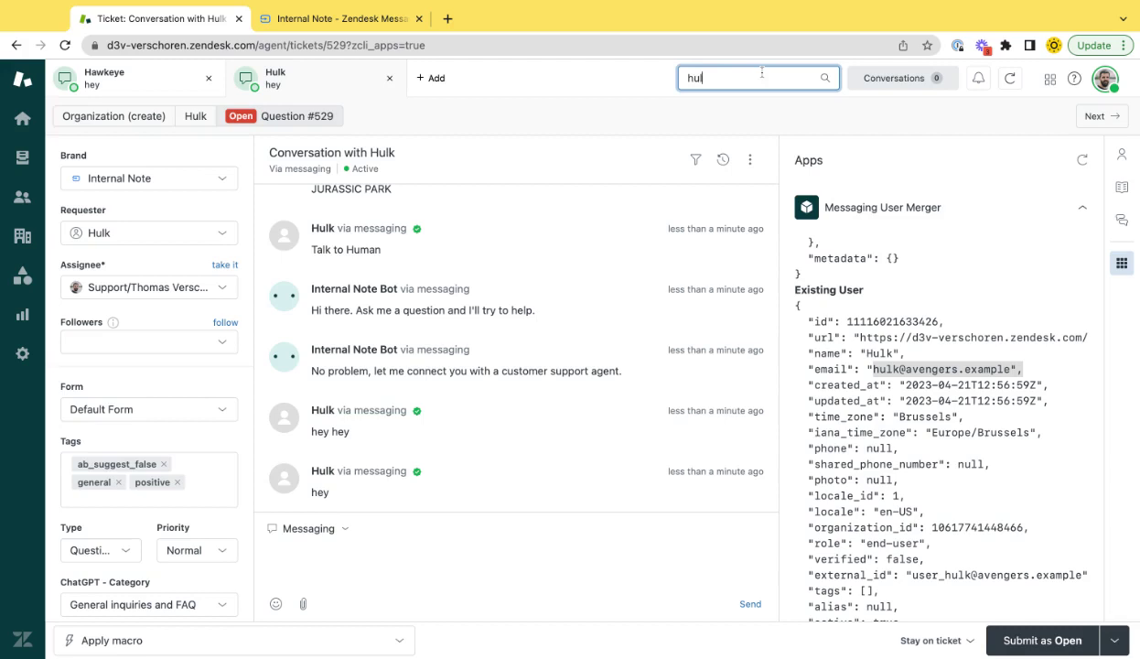
pyautogui.press('Return')
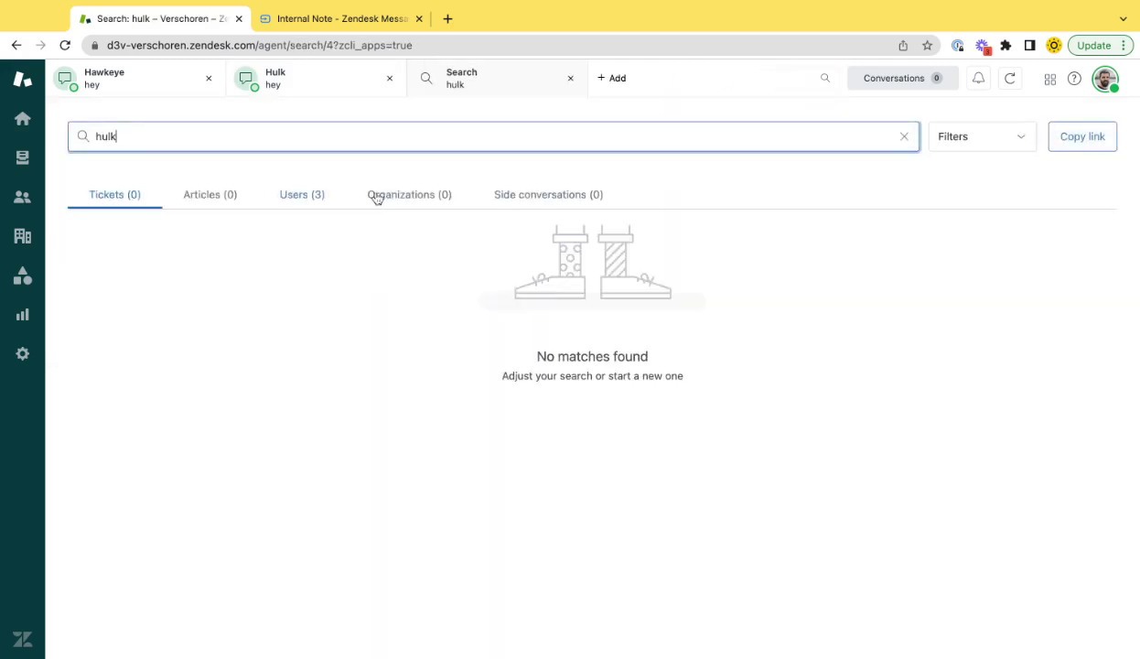
pyautogui.click(310, 196)
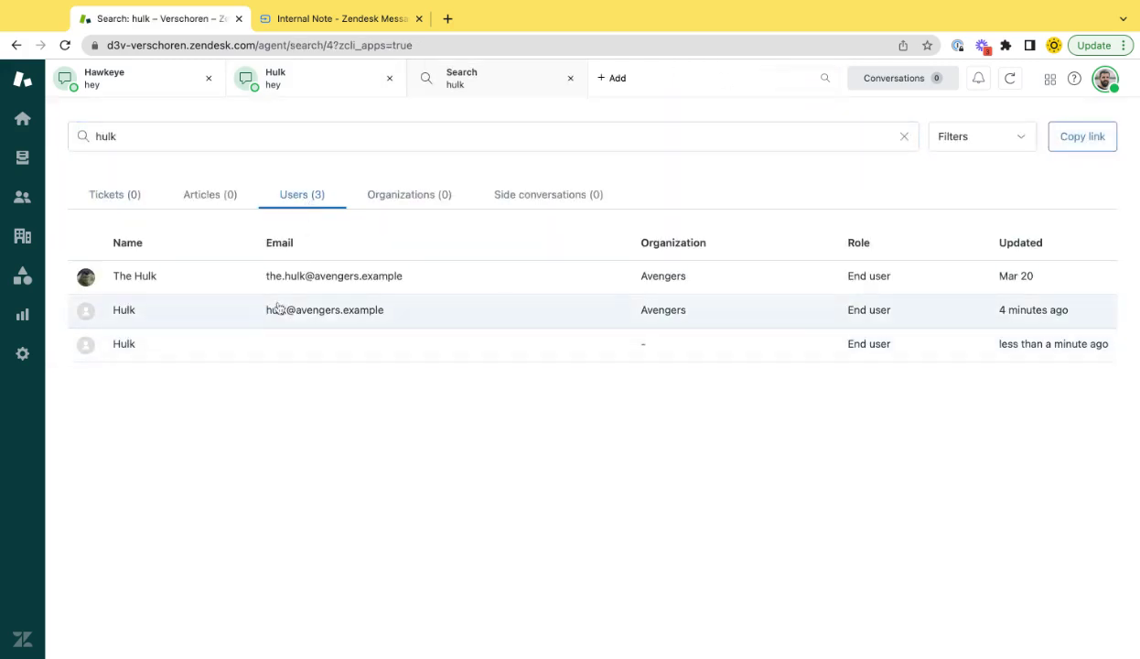
pyautogui.click(293, 311)
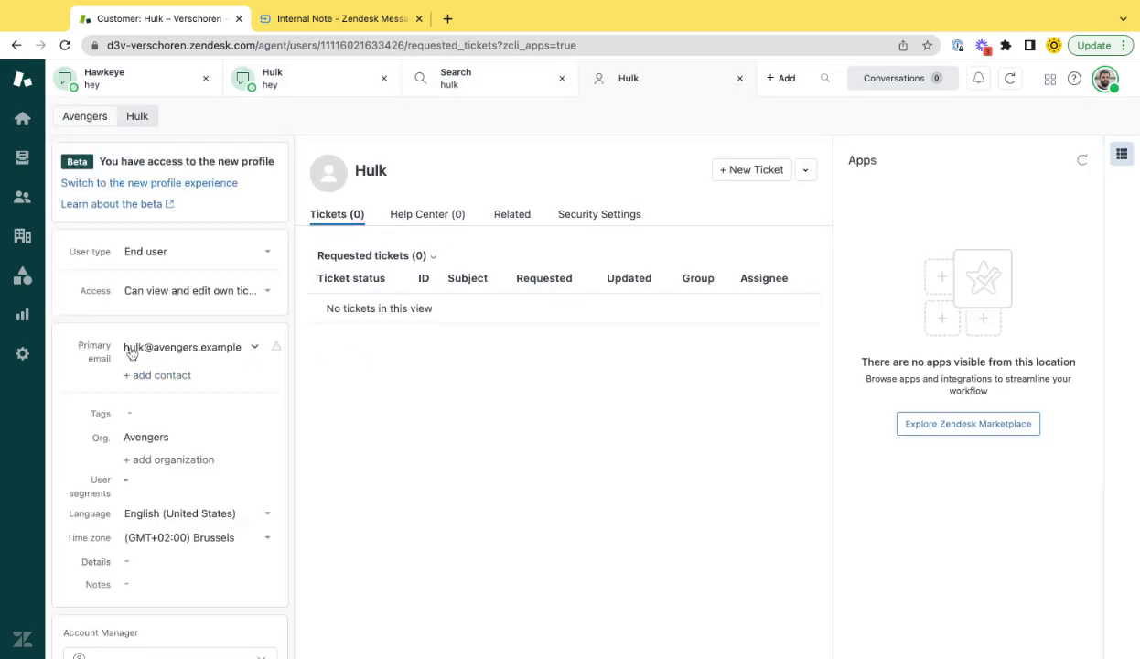
# Create a ticket with subject 'Test', body 'test' and brand Internal Note, and submit it
pyautogui.click(752, 171)
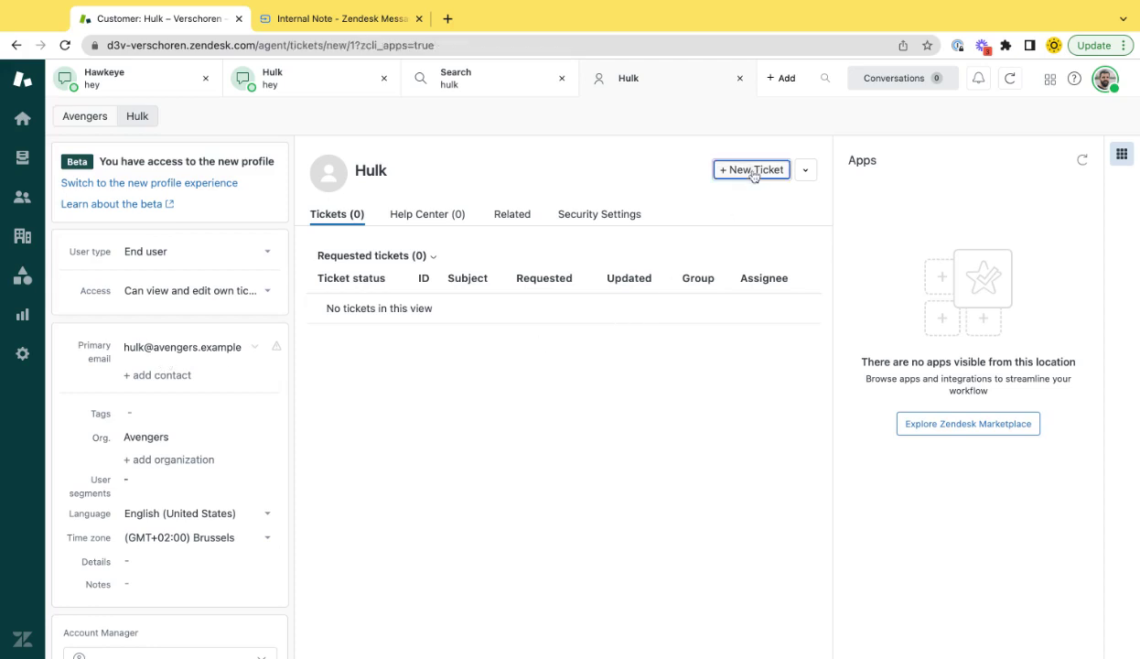
pyautogui.click(326, 157)
pyautogui.write('Test')
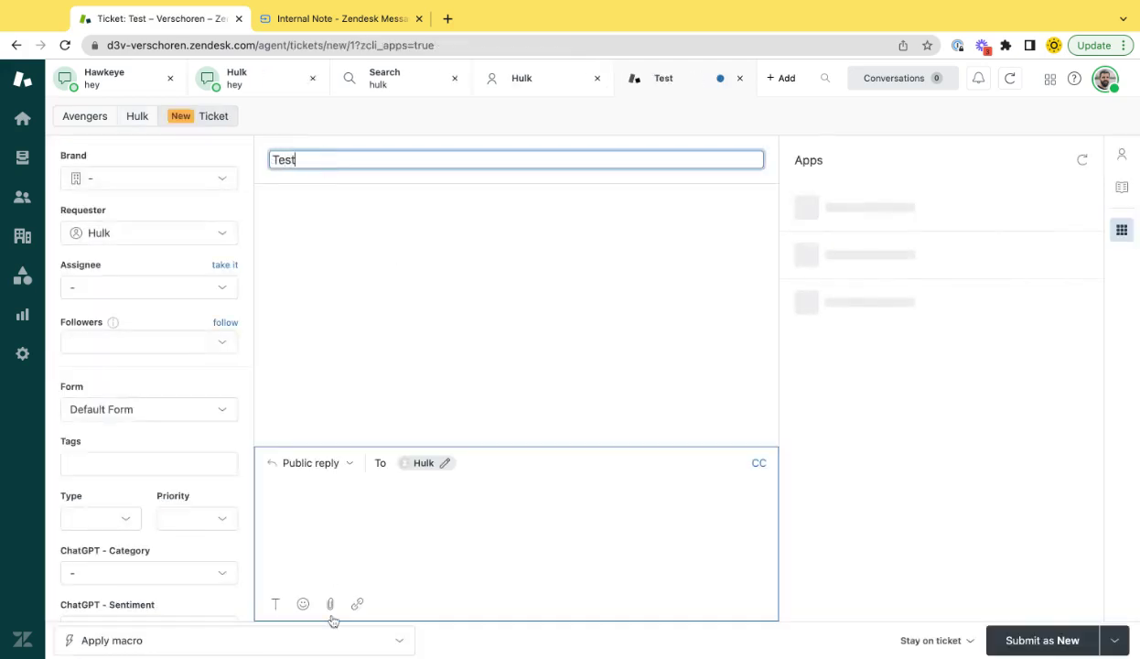
pyautogui.click(323, 504)
pyautogui.write('test')
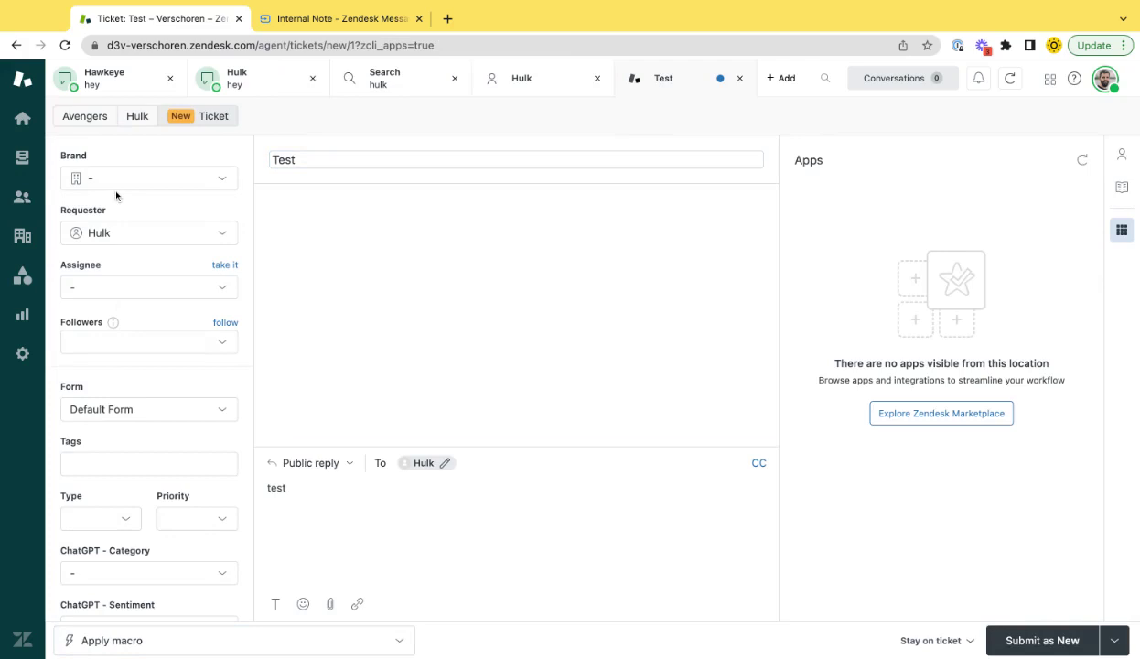
pyautogui.click(115, 181)
pyautogui.click(122, 247)
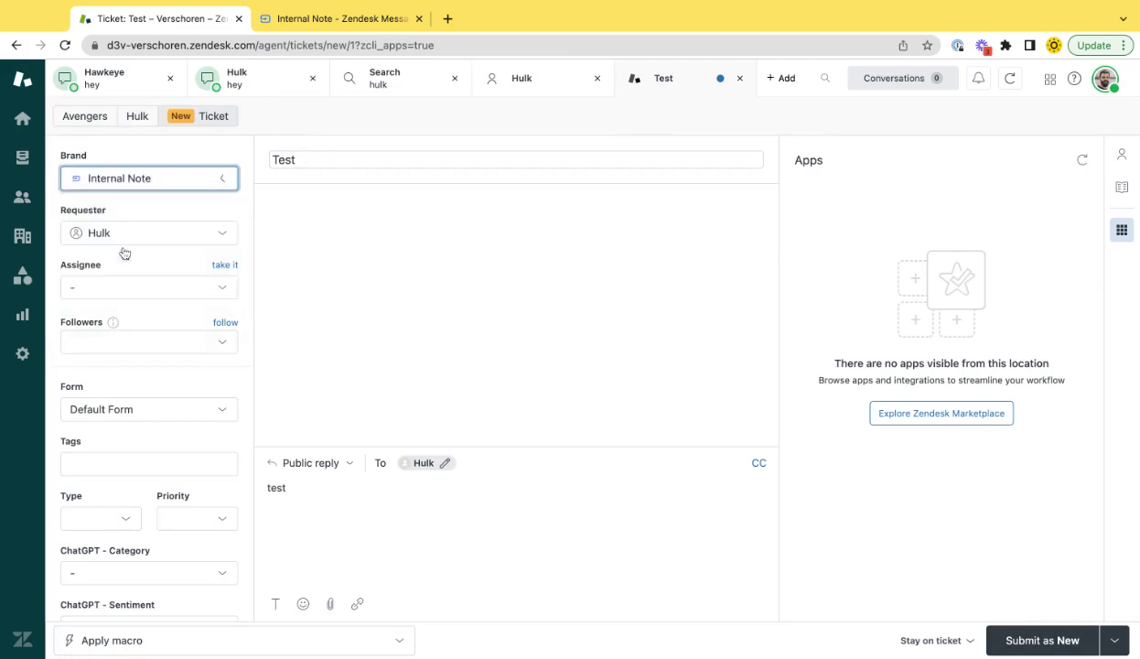
pyautogui.click(1041, 641)
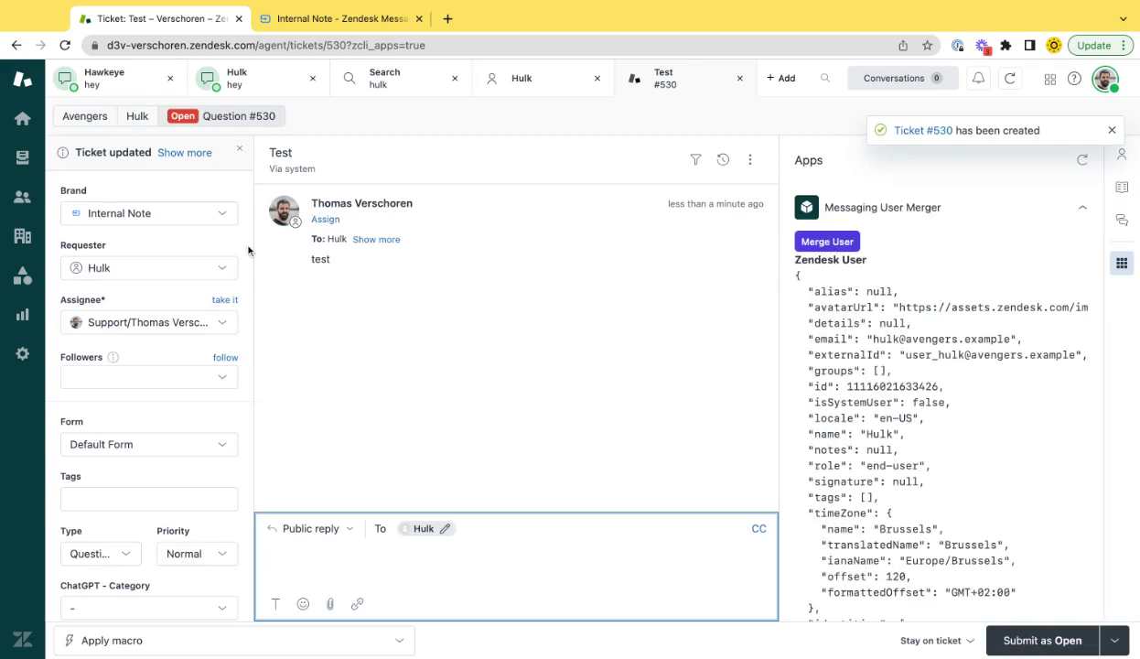
# Compare the sidebar user records, highlighting the externalId values on the new ticket and #529
pyautogui.moveTo(971, 308); pyautogui.dragTo(1023, 339)
pyautogui.scroll(-1, 1022, 339)
pyautogui.moveTo(925, 317); pyautogui.dragTo(861, 317)
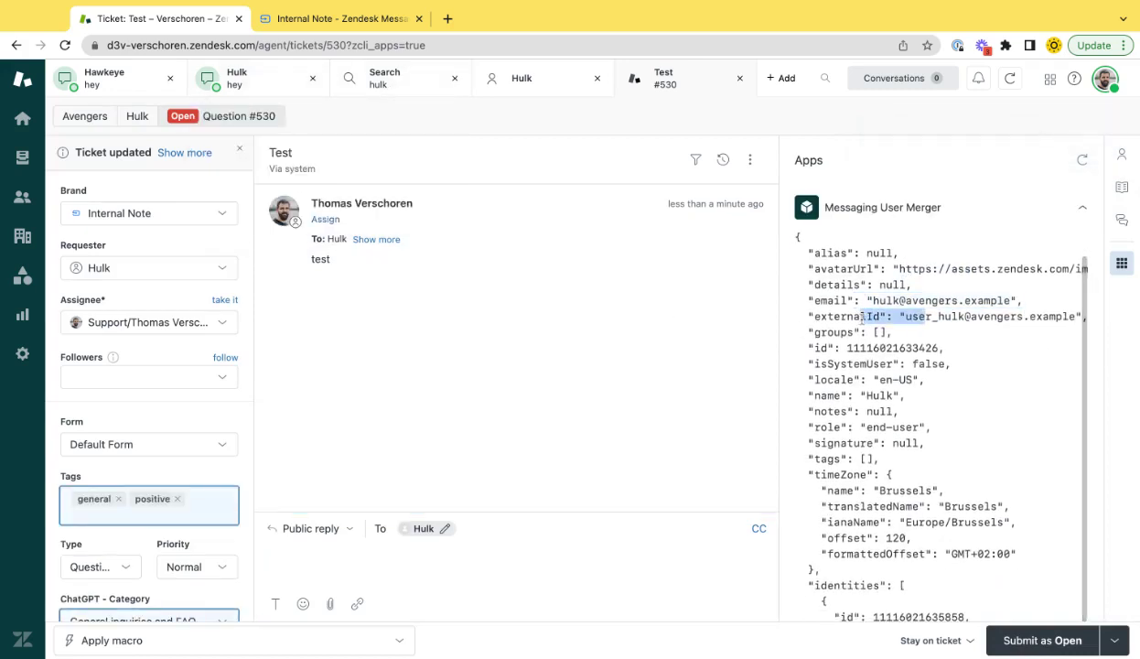
pyautogui.moveTo(978, 317); pyautogui.dragTo(861, 317)
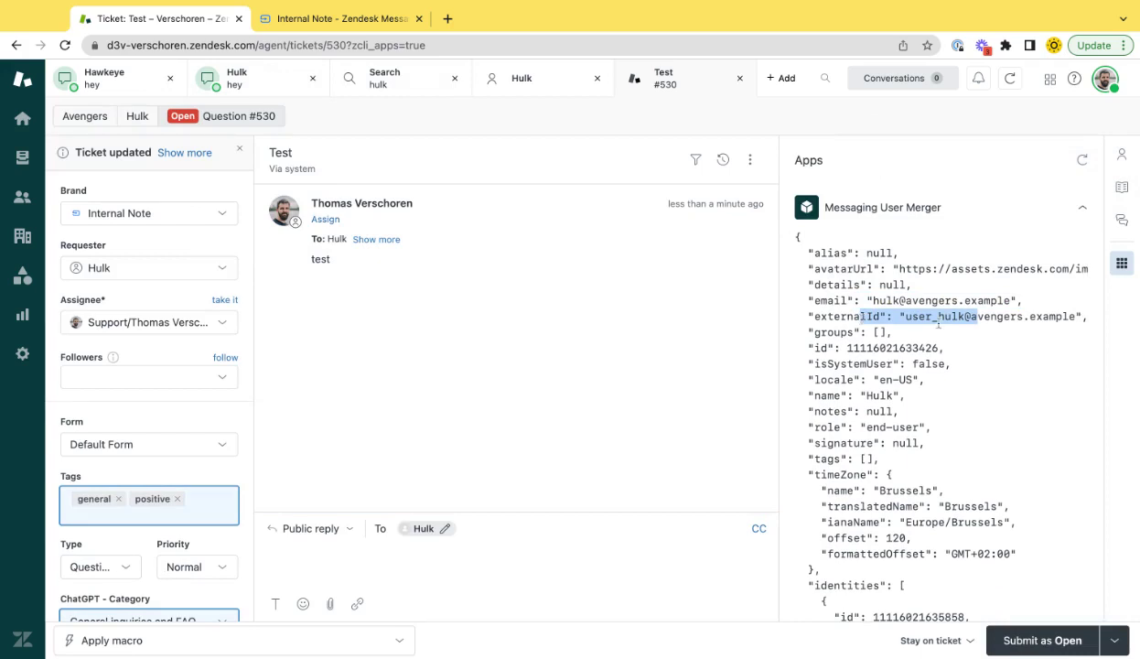
pyautogui.click(283, 84)
pyautogui.scroll(3, 883, 356)
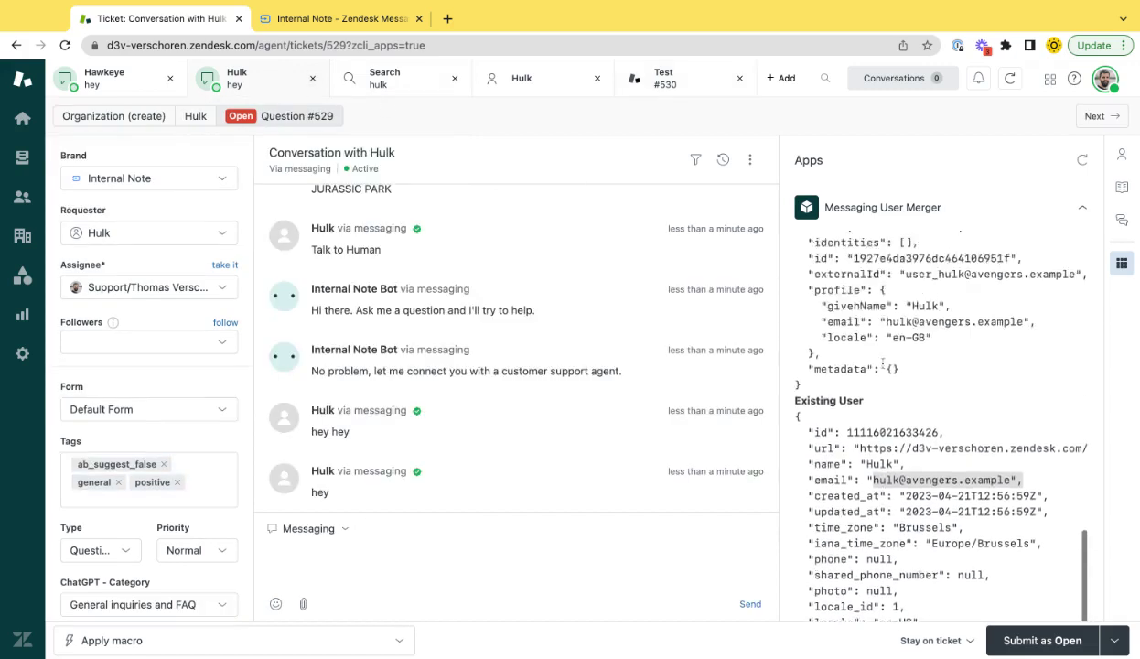
pyautogui.tripleClick(904, 448)
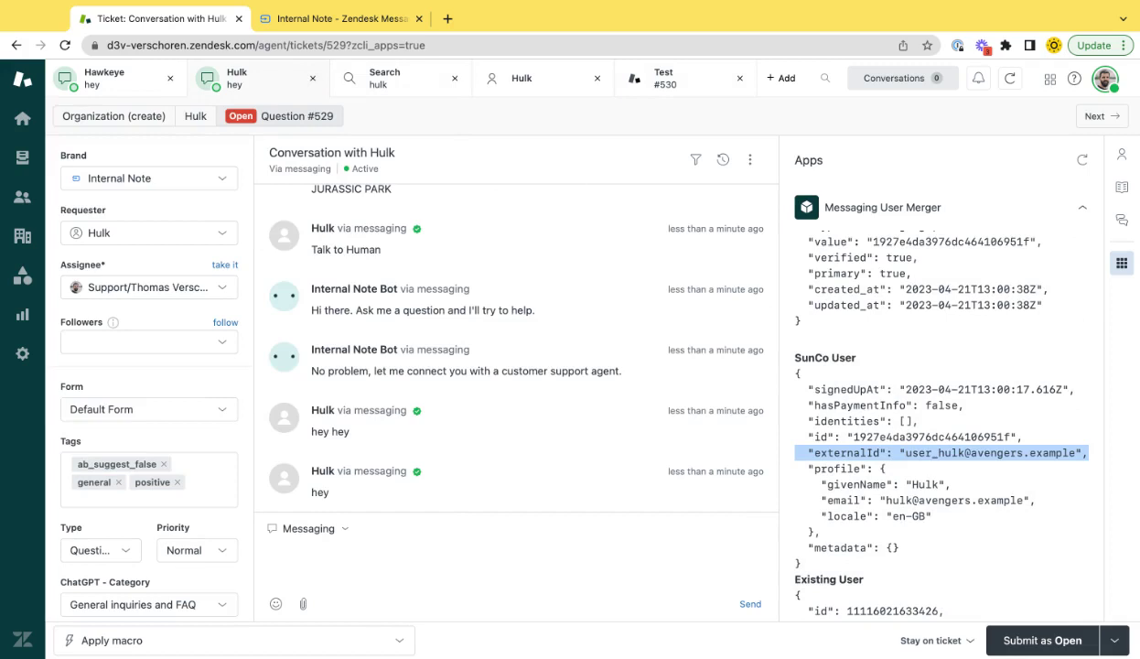
# Open ticket #530 Test and scroll its merger data, marking the email identity type
pyautogui.moveTo(672, 88)
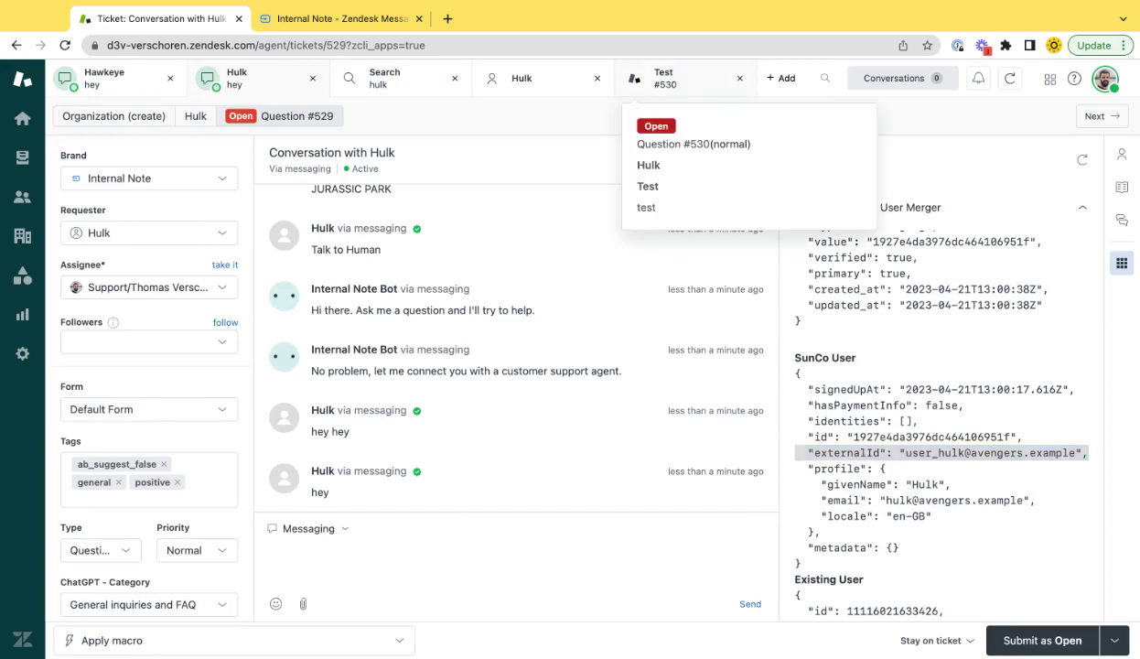
pyautogui.click(672, 84)
pyautogui.scroll(-5, 907, 472)
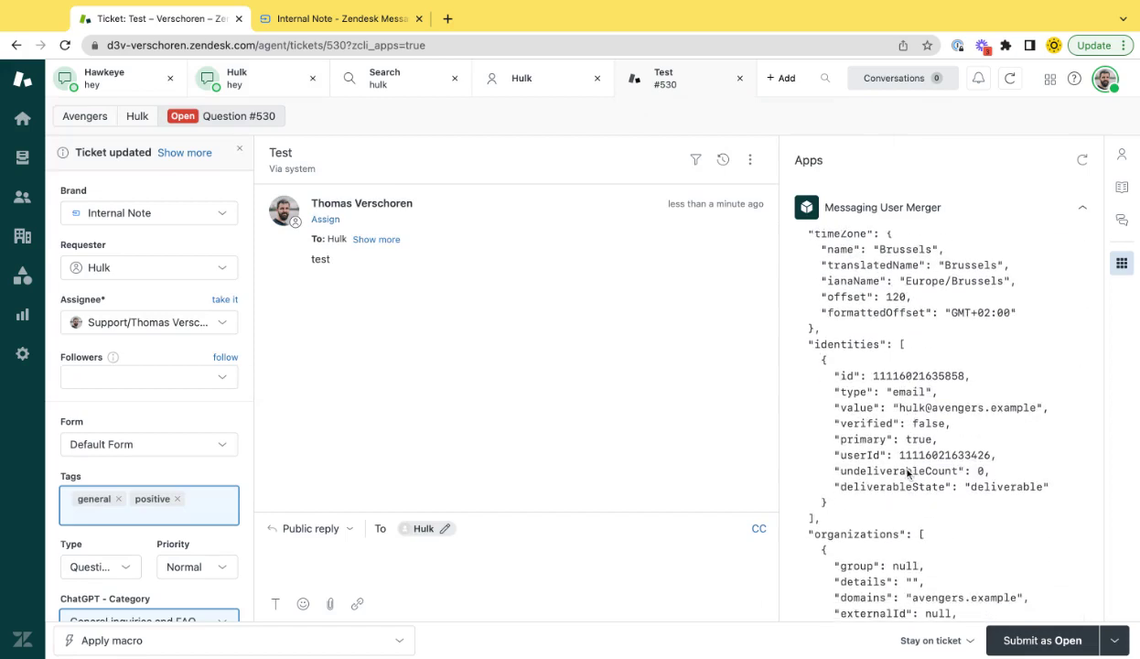
pyautogui.doubleClick(906, 392)
pyautogui.scroll(-3, 919, 393)
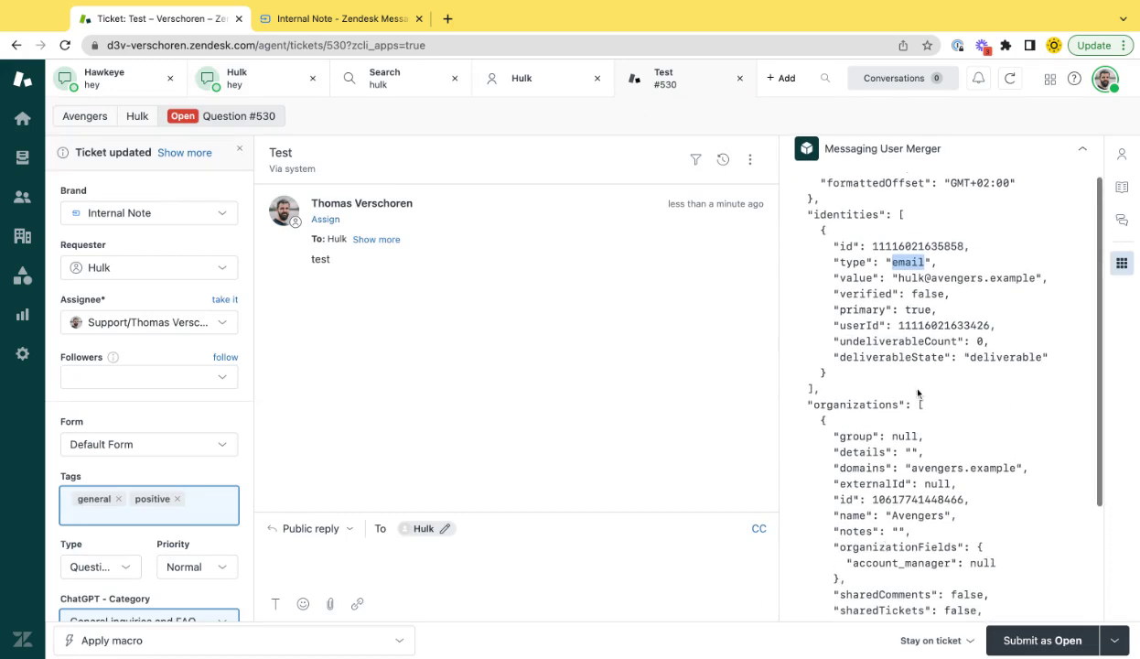
pyautogui.scroll(-3, 918, 393)
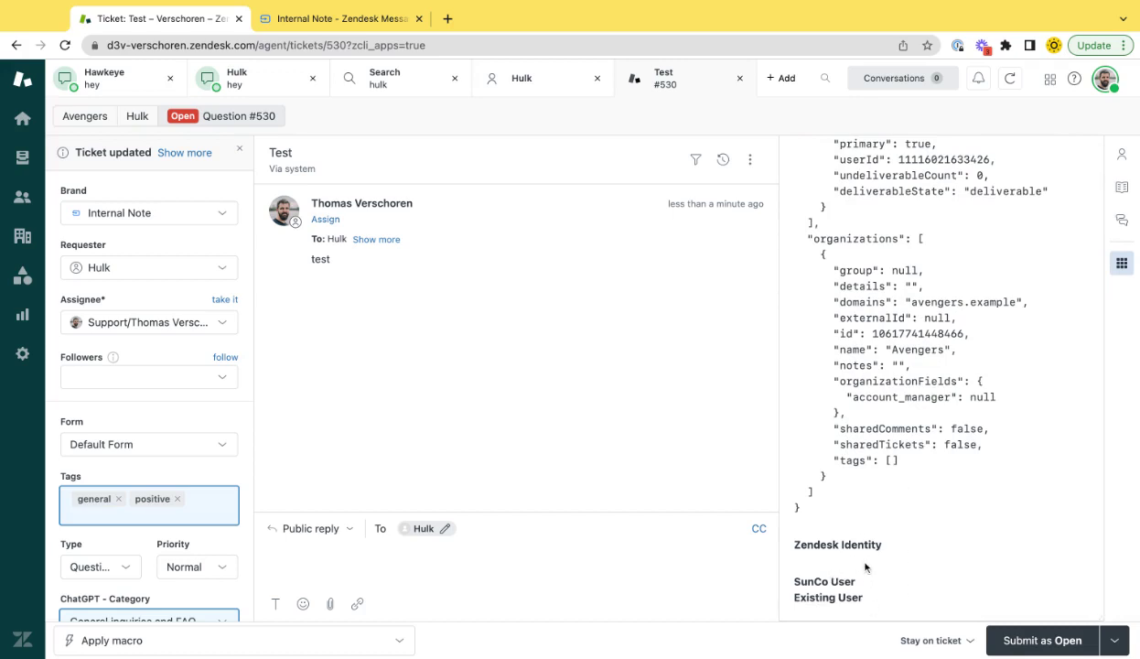
pyautogui.scroll(10, 865, 568)
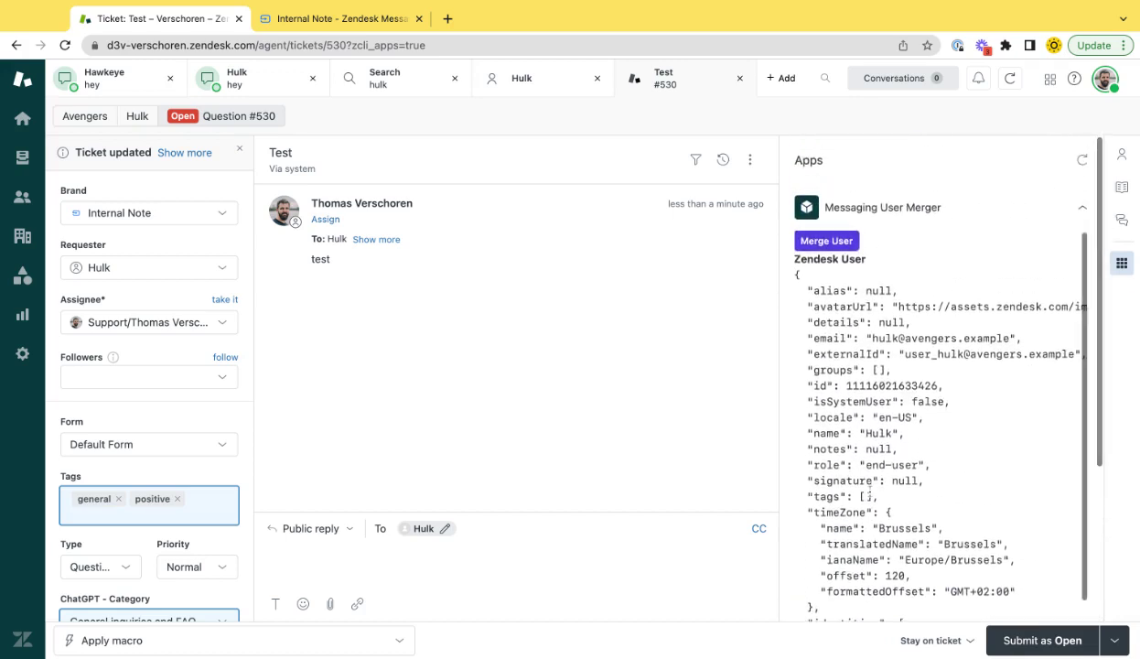
pyautogui.scroll(-5, 867, 487)
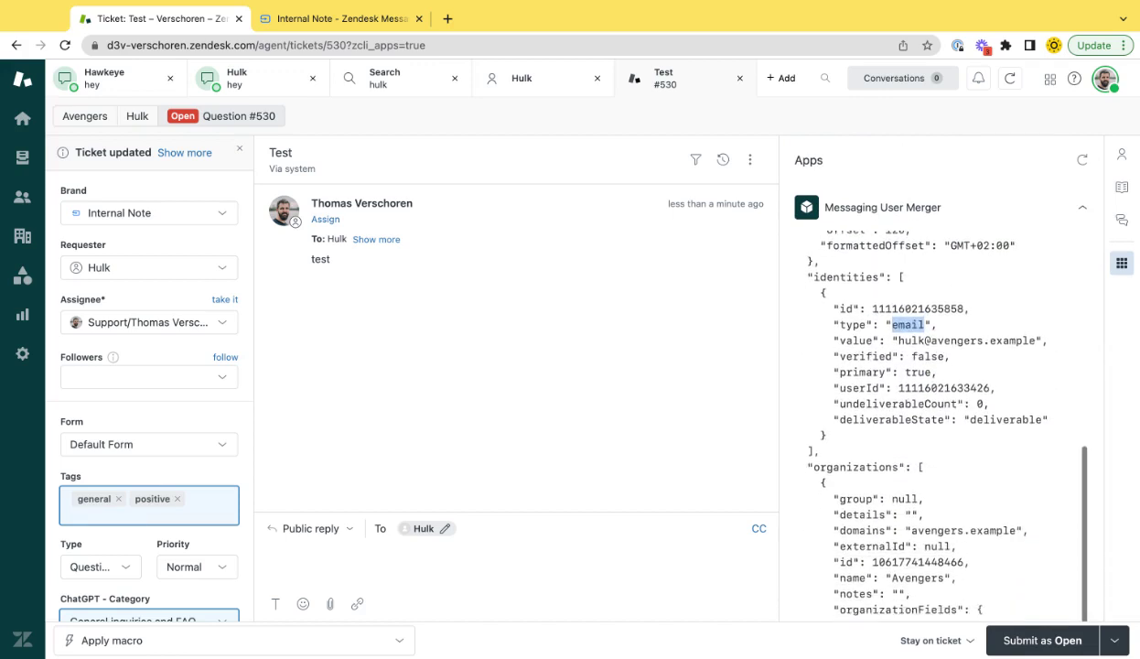
pyautogui.scroll(-5, 887, 202)
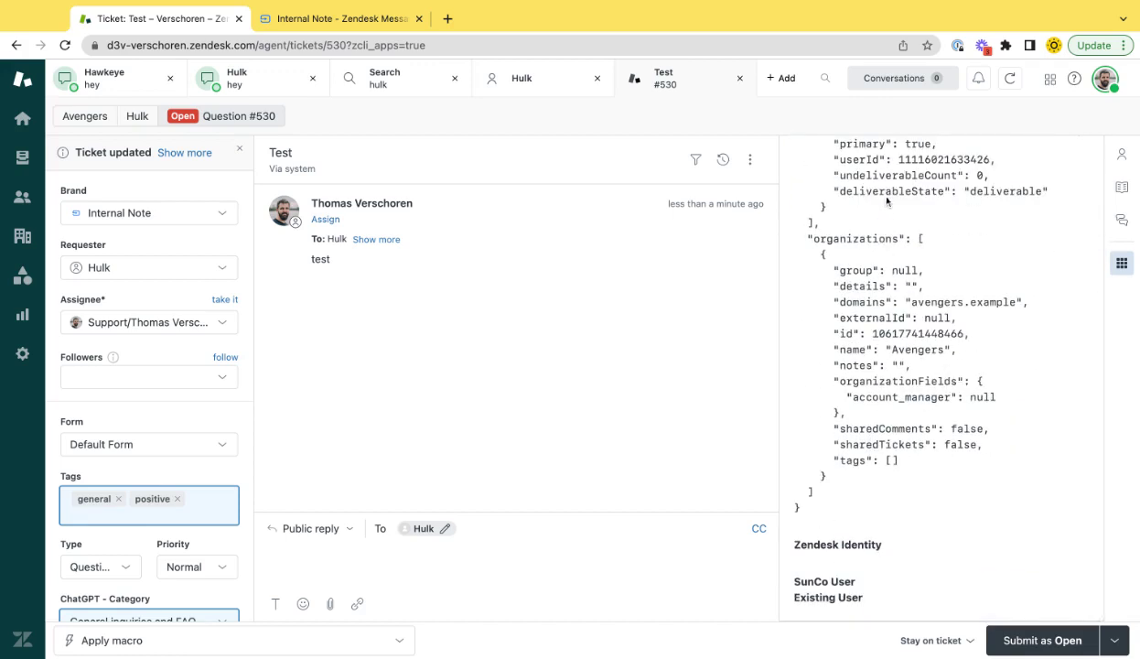
# Merge ticket #529's messaging-only requester into the matching user with an e-mail address
pyautogui.click(252, 84)
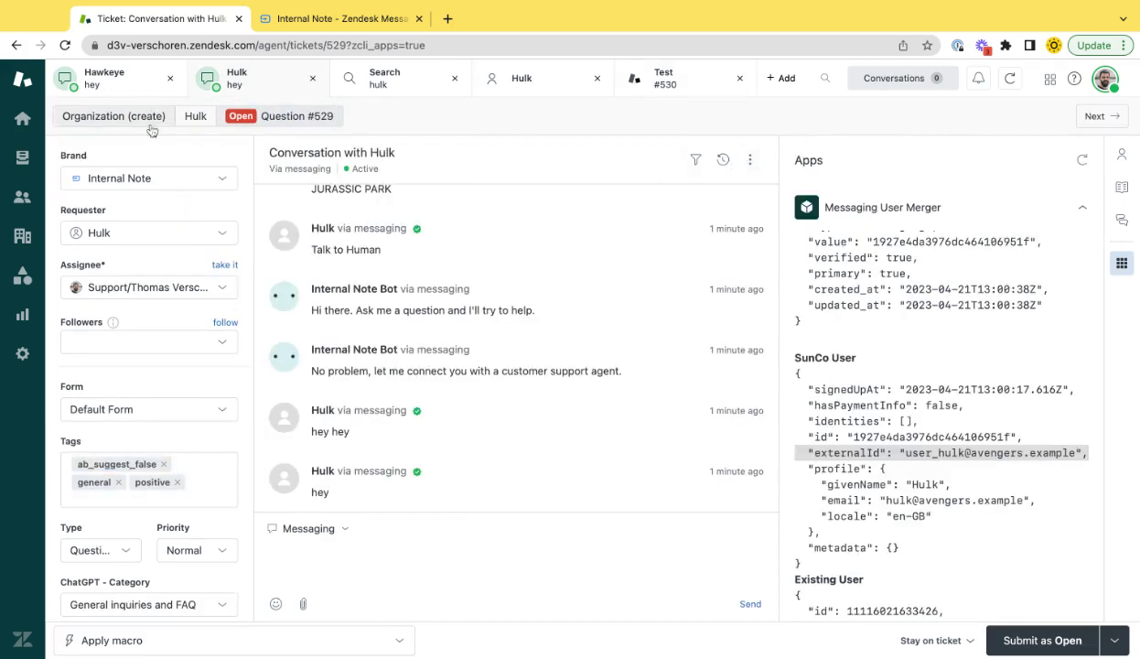
pyautogui.click(195, 116)
pyautogui.click(805, 169)
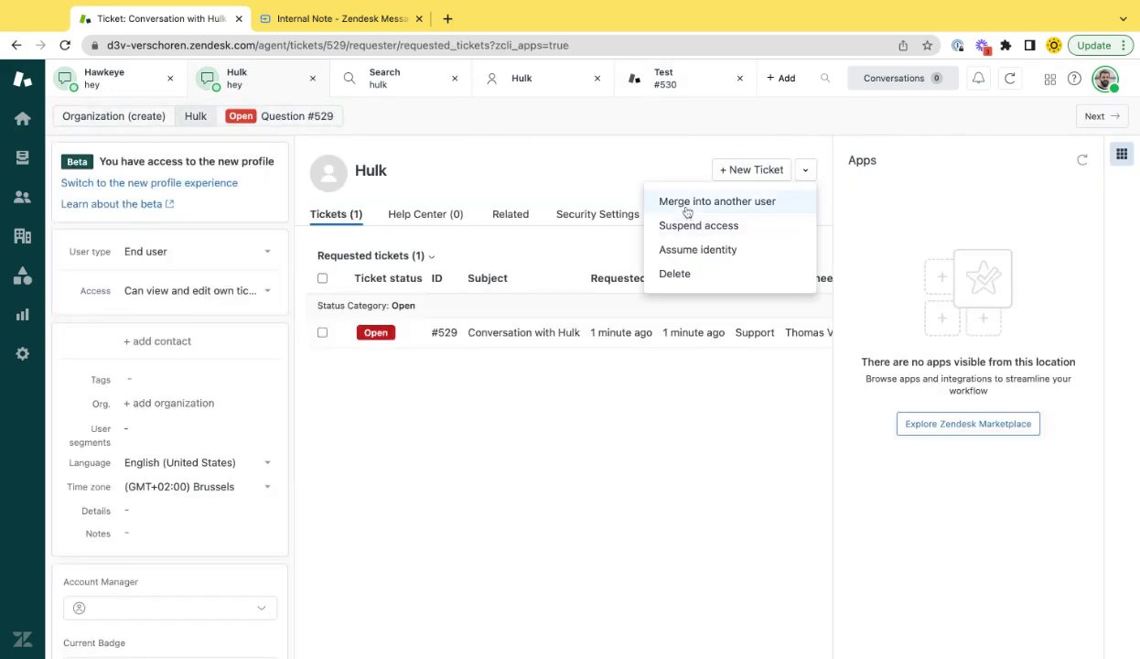
pyautogui.click(759, 199)
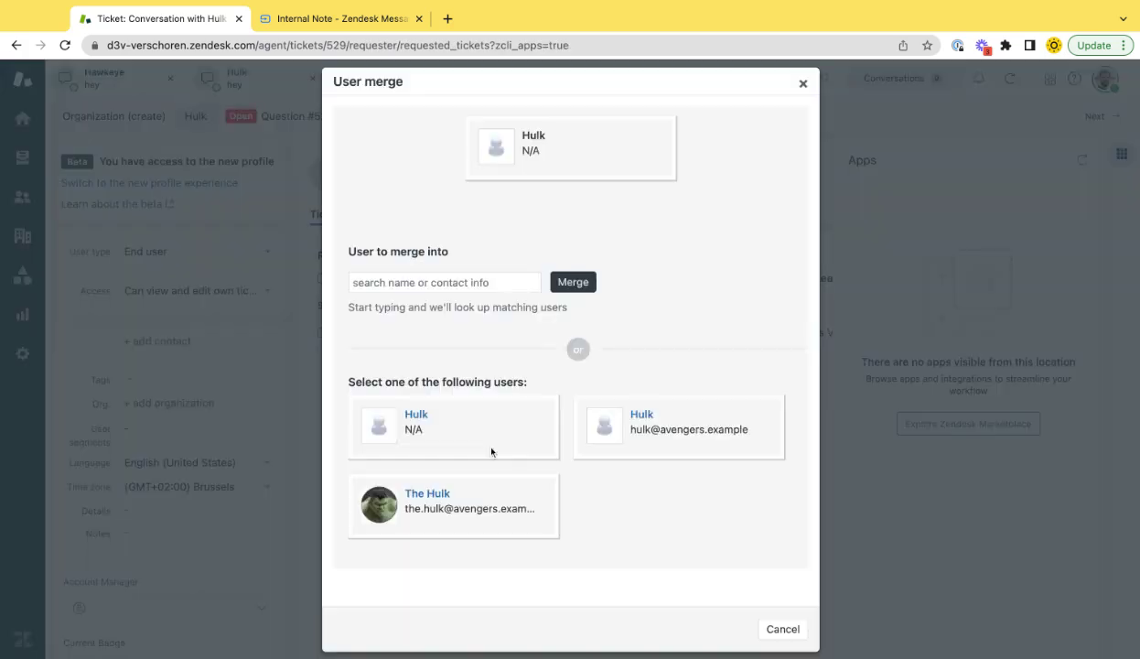
pyautogui.click(620, 407)
pyautogui.click(747, 509)
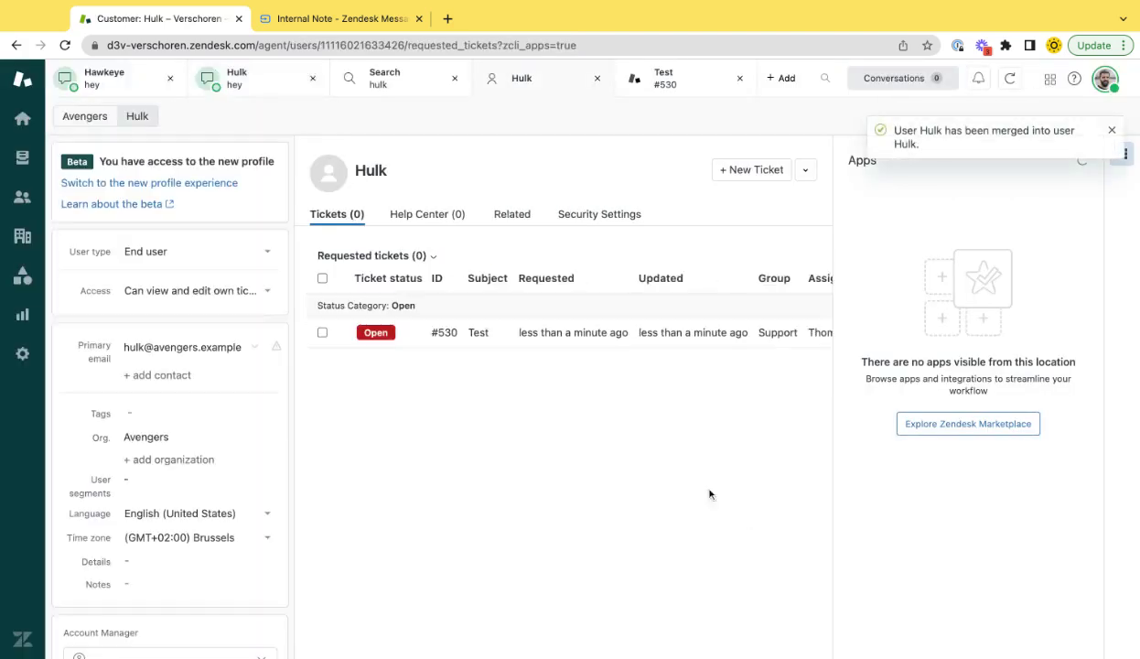
# Return to ticket #530 and reload the sidebar apps
pyautogui.click(667, 84)
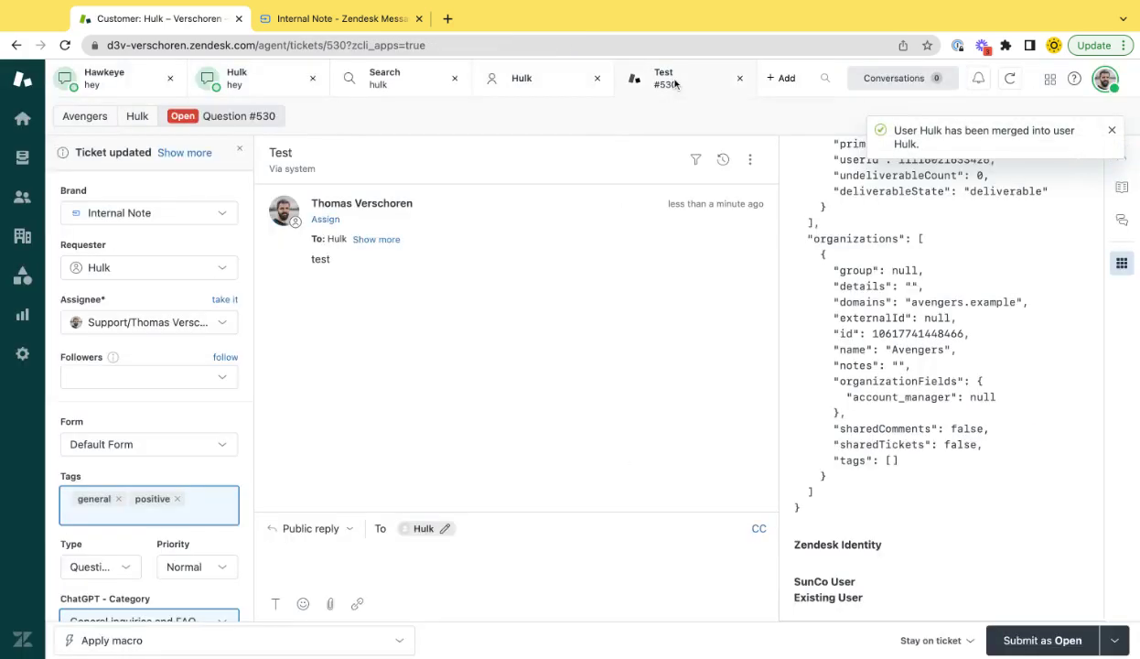
pyautogui.scroll(4, 985, 256)
pyautogui.scroll(3, 985, 256)
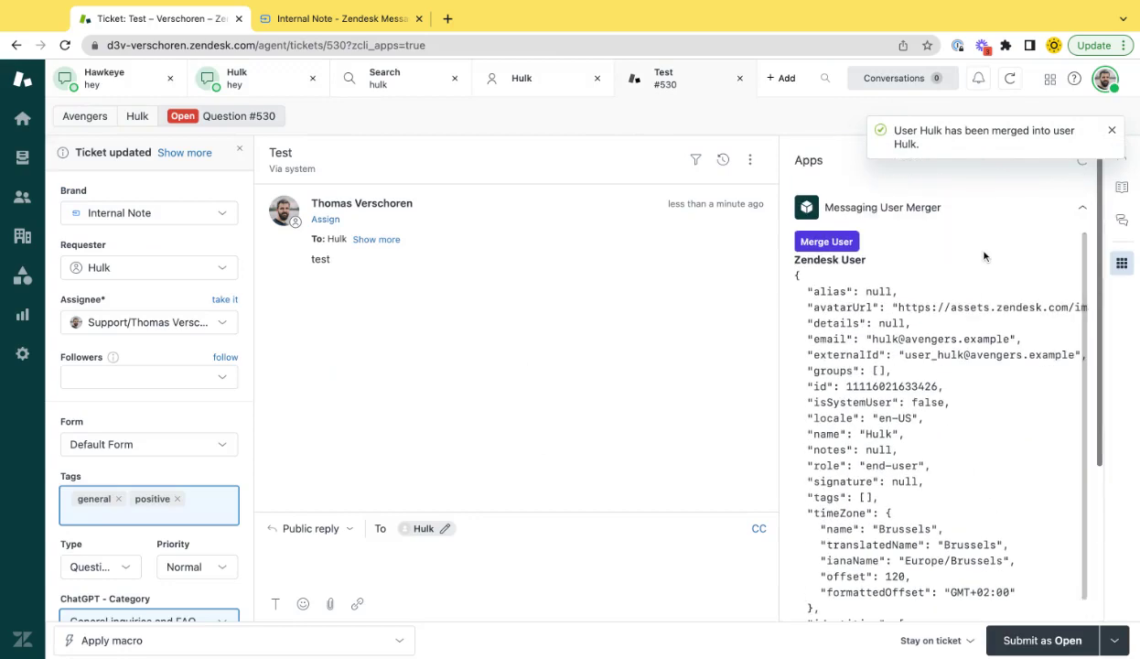
pyautogui.click(1082, 160)
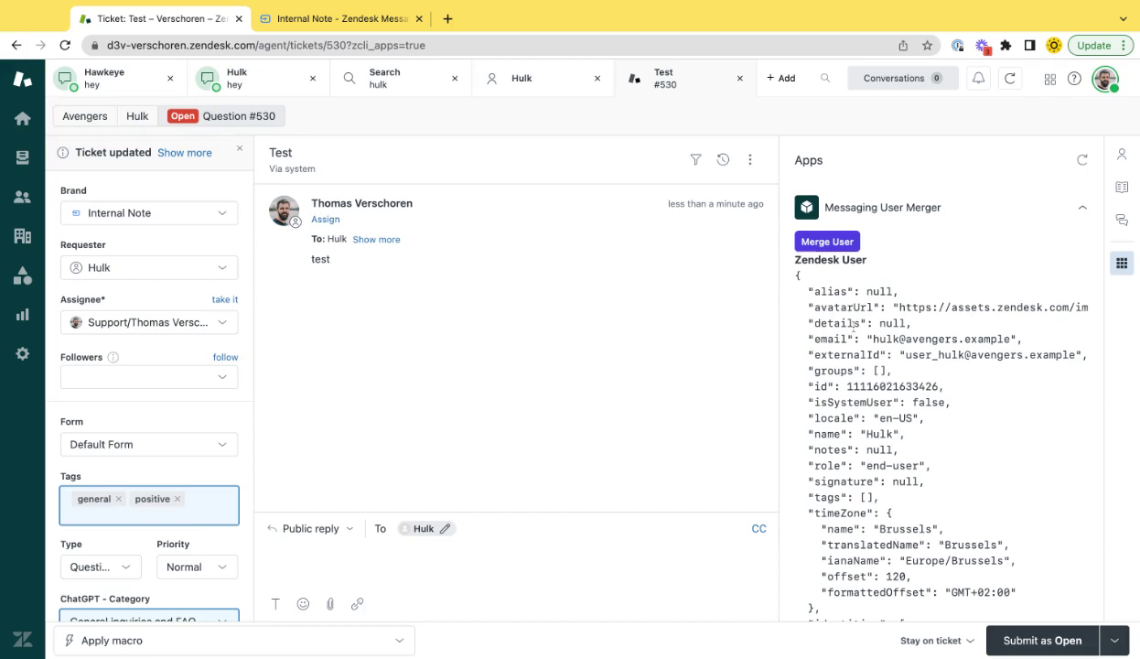
# Highlight the externalId, email and messaging identity type lines in the refreshed merger data
pyautogui.tripleClick(852, 353)
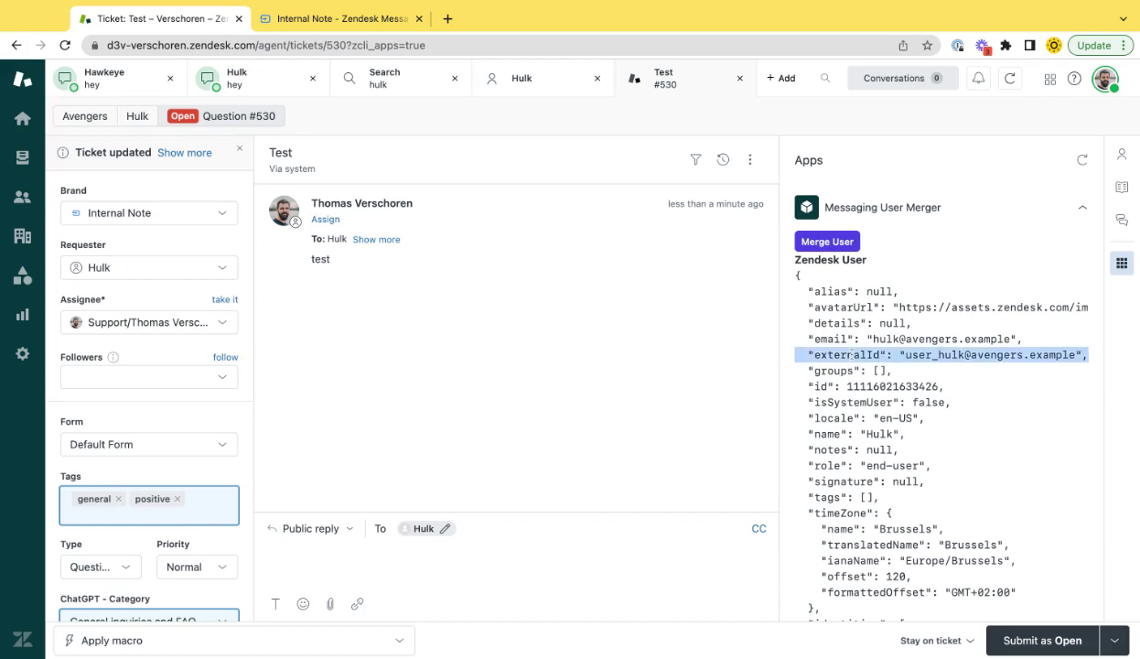
pyautogui.tripleClick(844, 335)
pyautogui.scroll(-8, 844, 335)
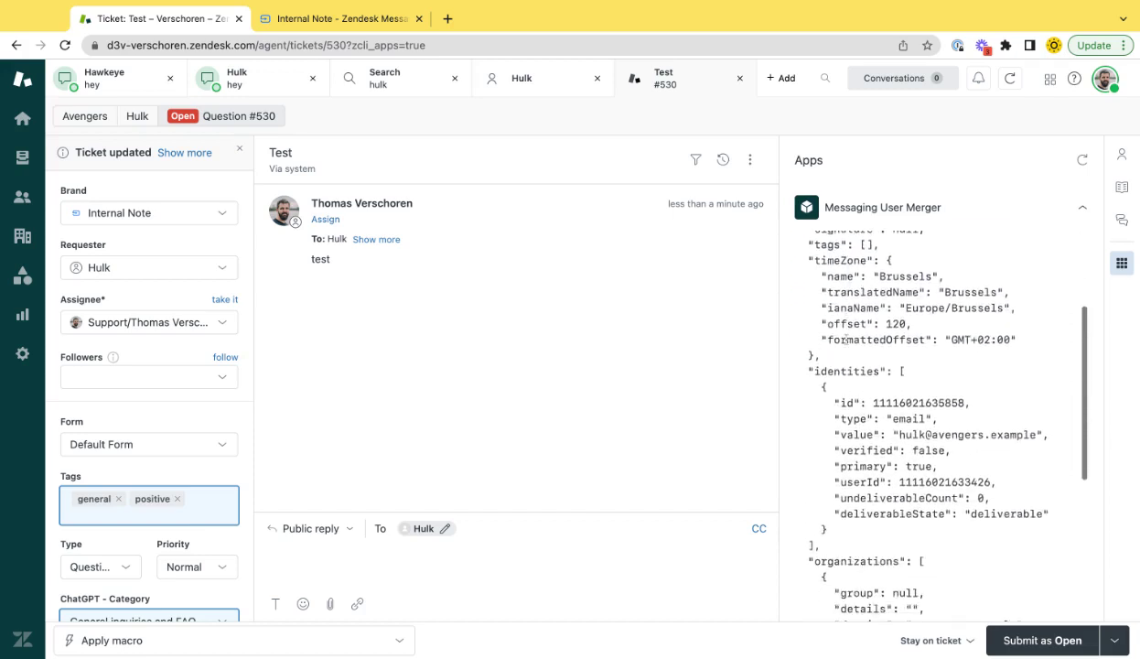
pyautogui.scroll(-6, 844, 335)
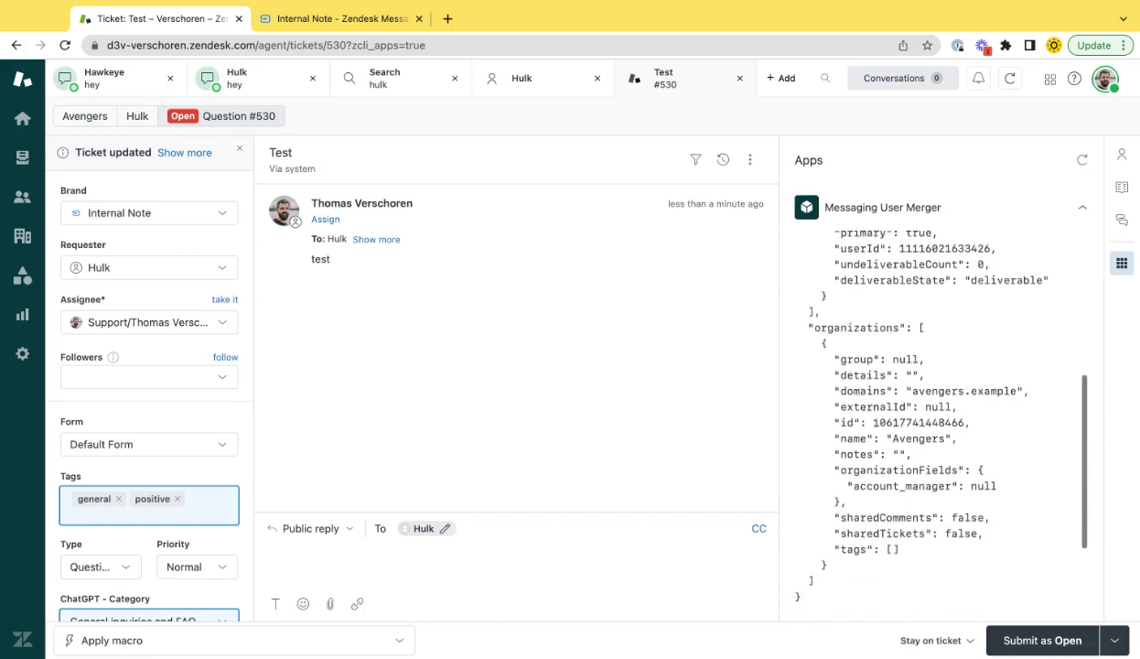
pyautogui.scroll(-3, 841, 377)
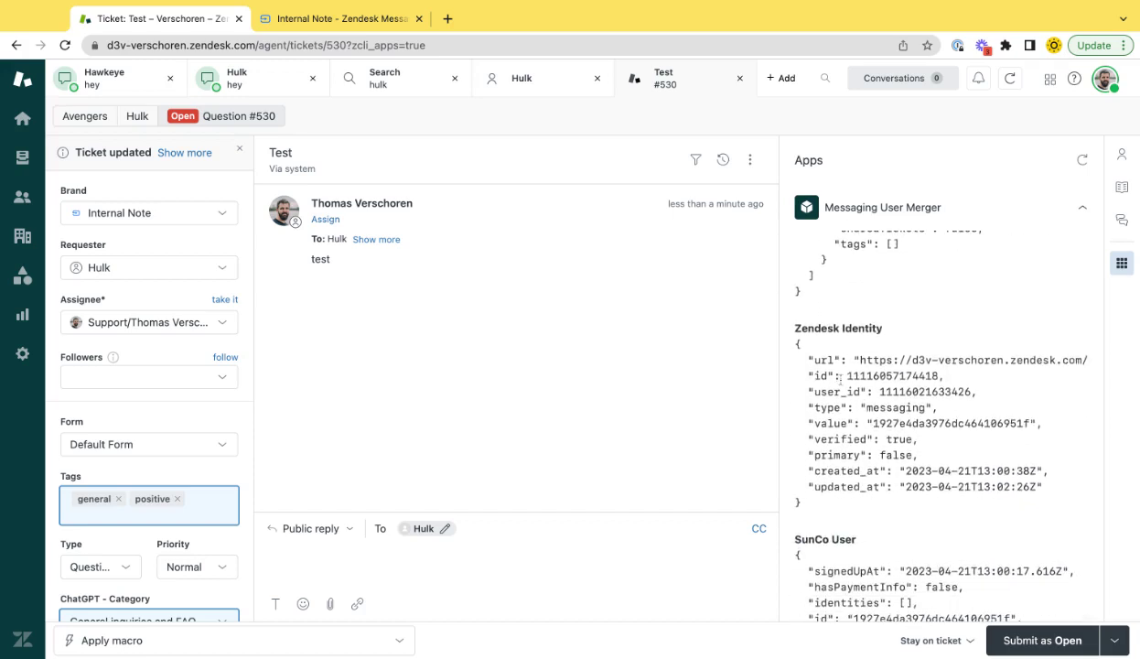
pyautogui.tripleClick(886, 411)
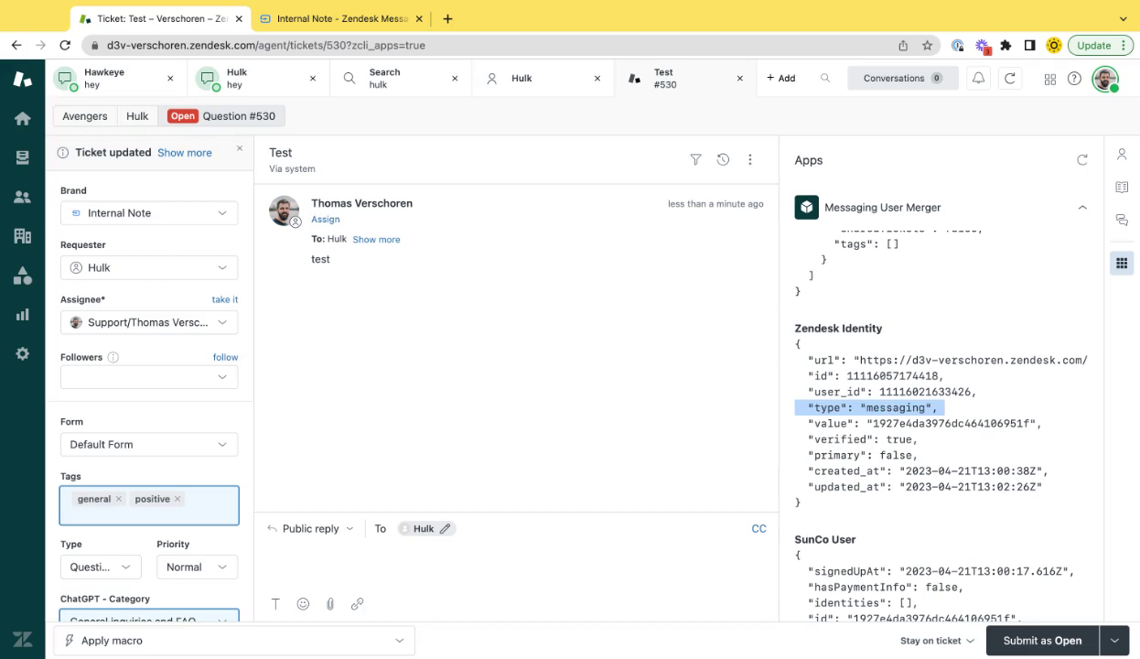
# Highlight the SunCo user id line, then glance at the demo page and come back
pyautogui.scroll(-2, 895, 520)
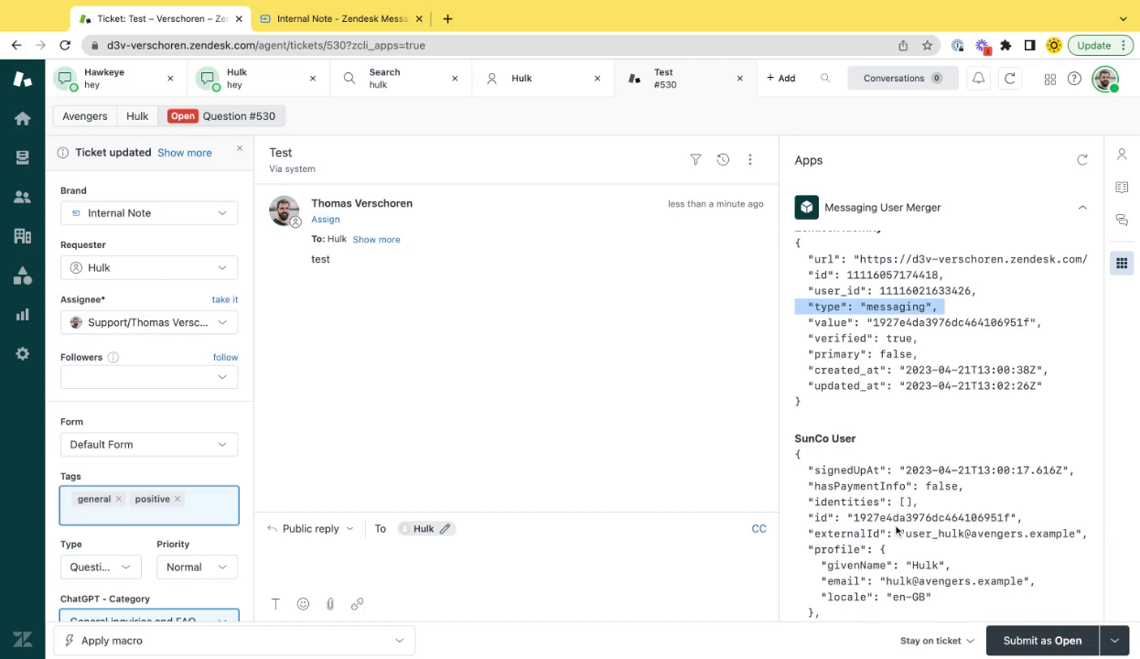
pyautogui.scroll(-1, 858, 518)
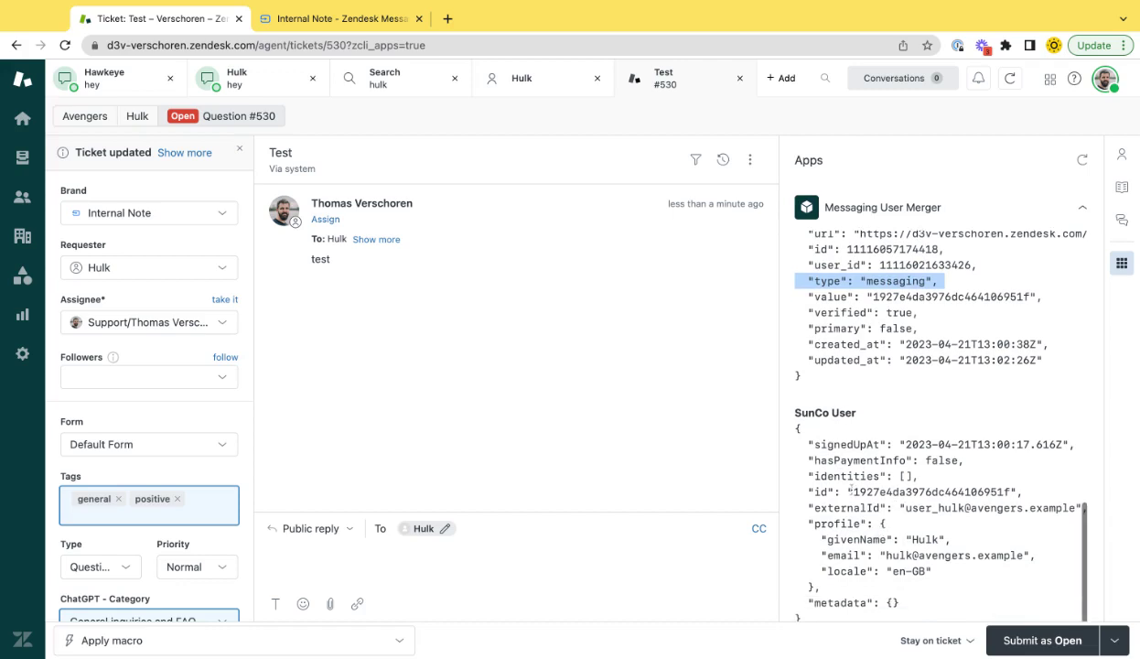
pyautogui.click(866, 491)
pyautogui.tripleClick(865, 492)
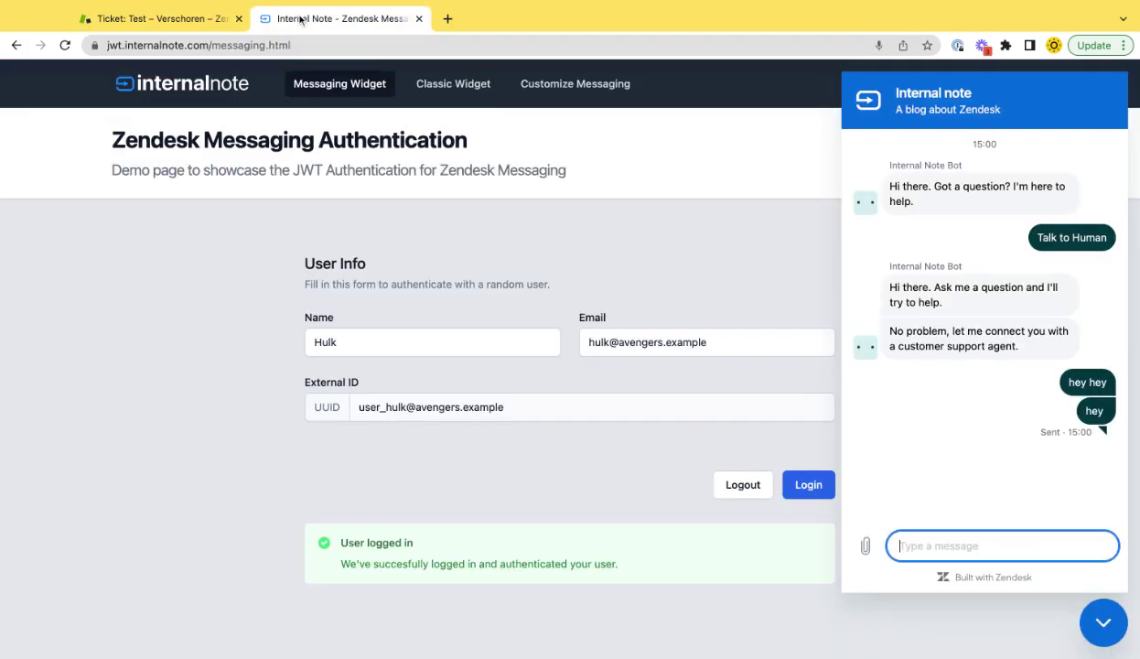
pyautogui.click(291, 19)
pyautogui.click(184, 22)
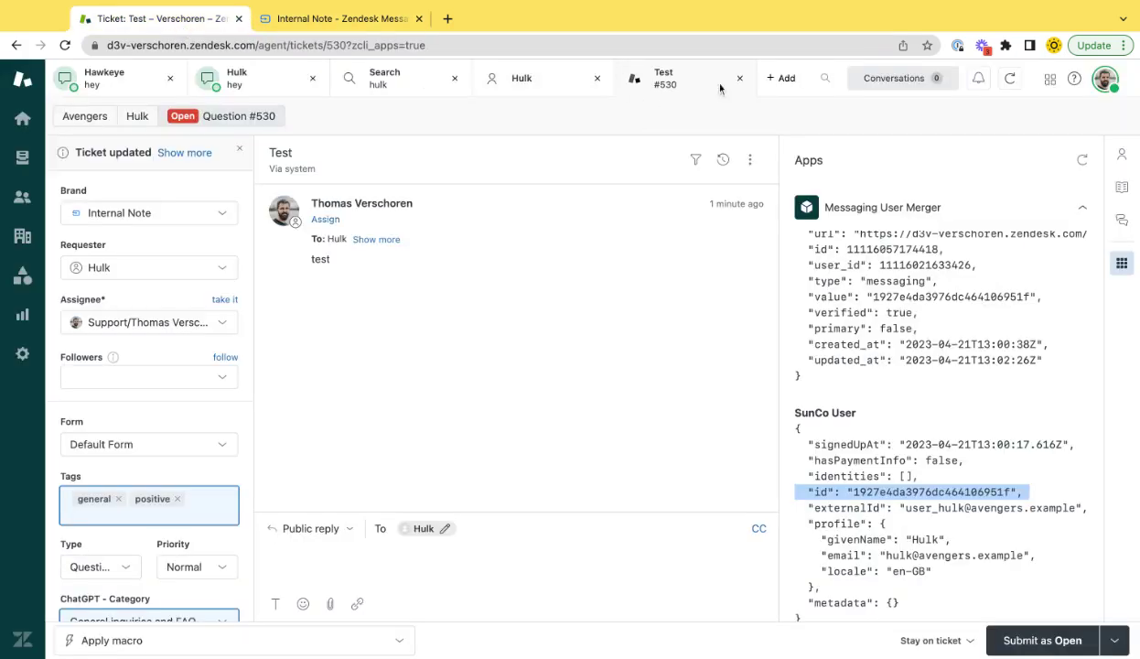
# Search 'captain america' and open the second, newer matching user from the Users results
pyautogui.click(801, 80)
pyautogui.write('captain')
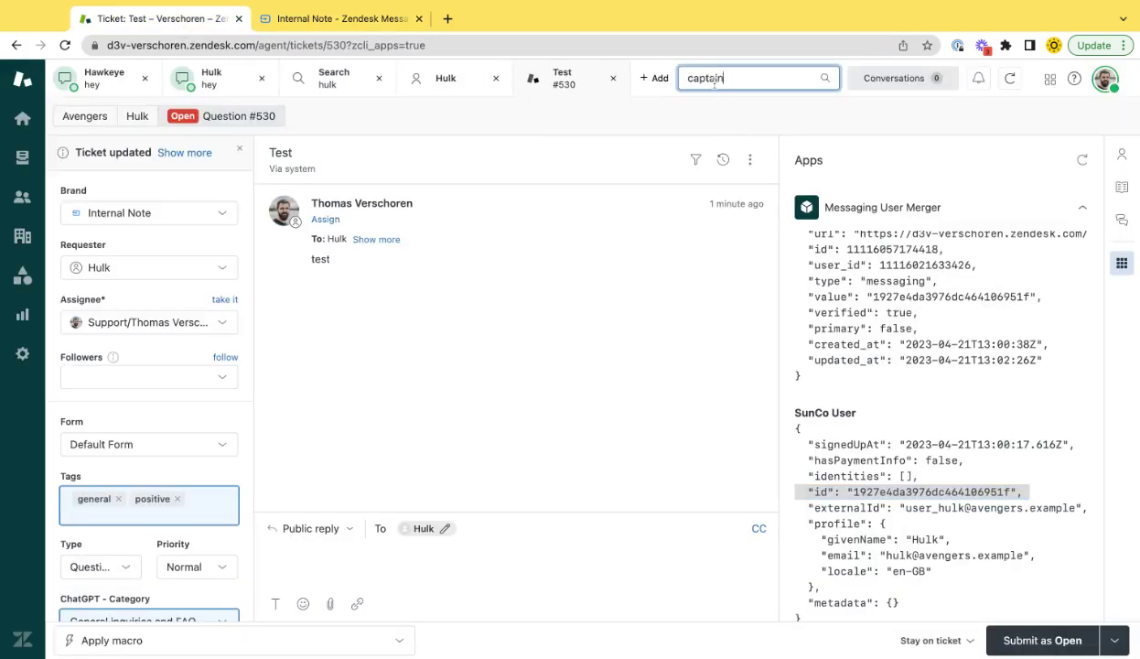
pyautogui.write(' america')
pyautogui.press('Return')
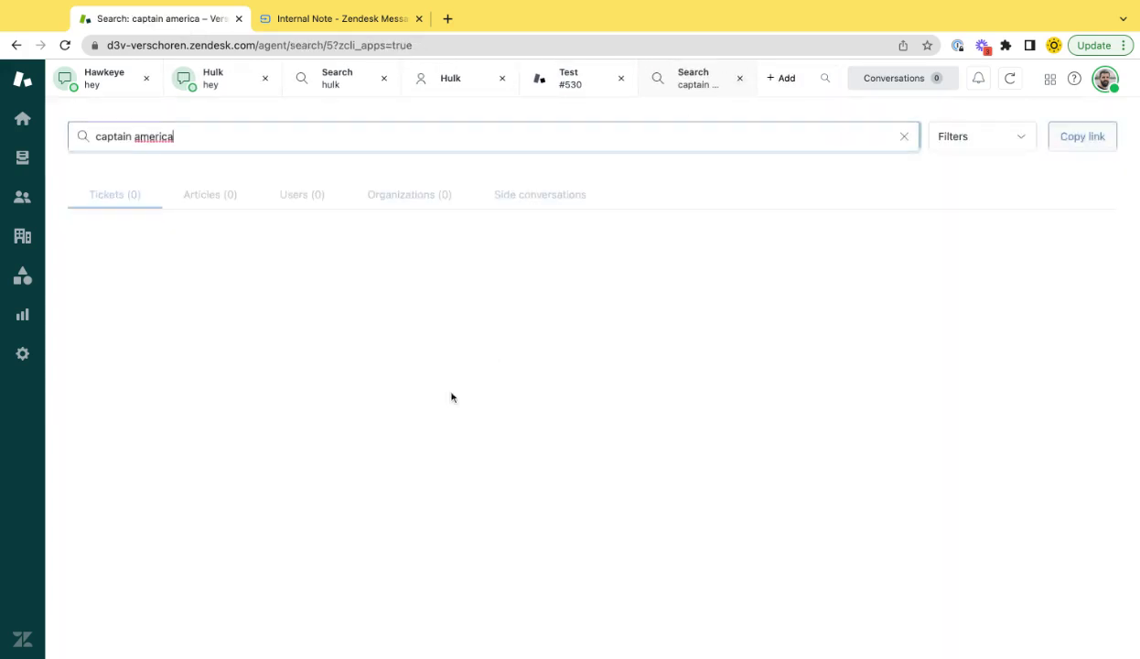
pyautogui.click(302, 194)
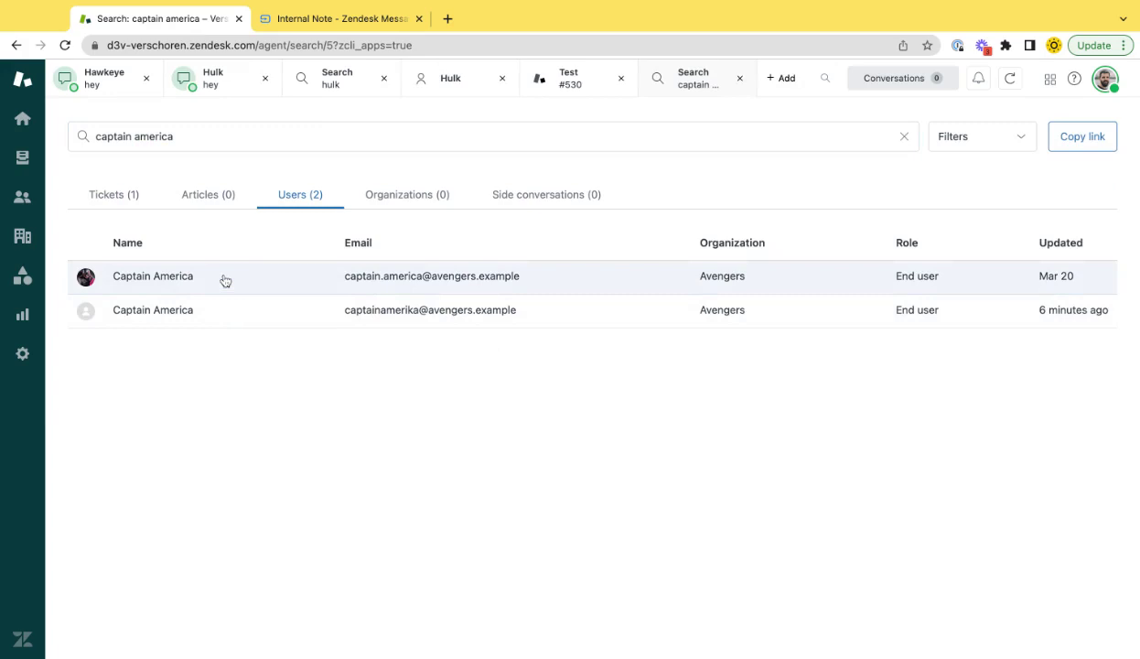
pyautogui.click(190, 316)
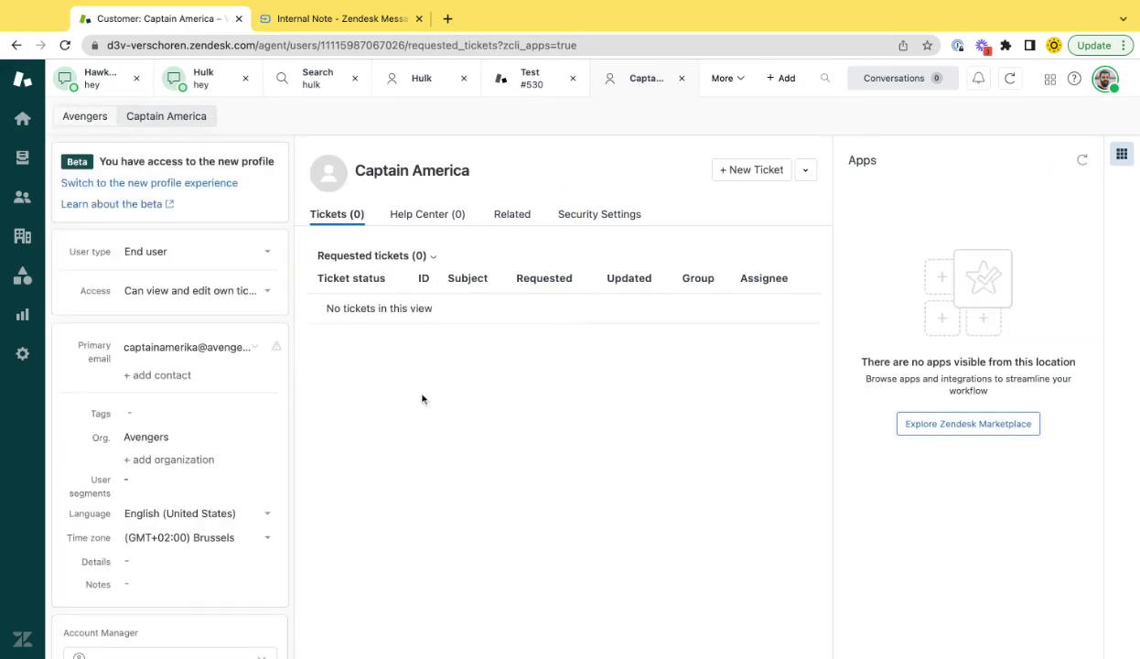
# Create a new Internal Note-brand ticket for Captain America with subject and body 'test'
pyautogui.click(725, 178)
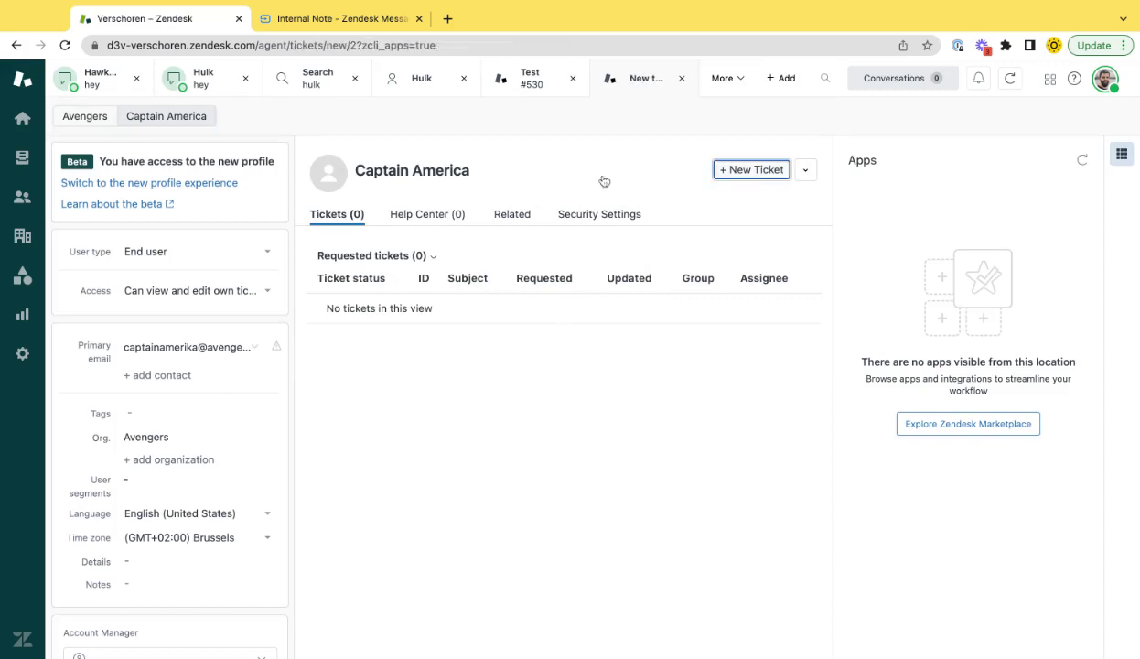
pyautogui.click(147, 183)
pyautogui.click(137, 248)
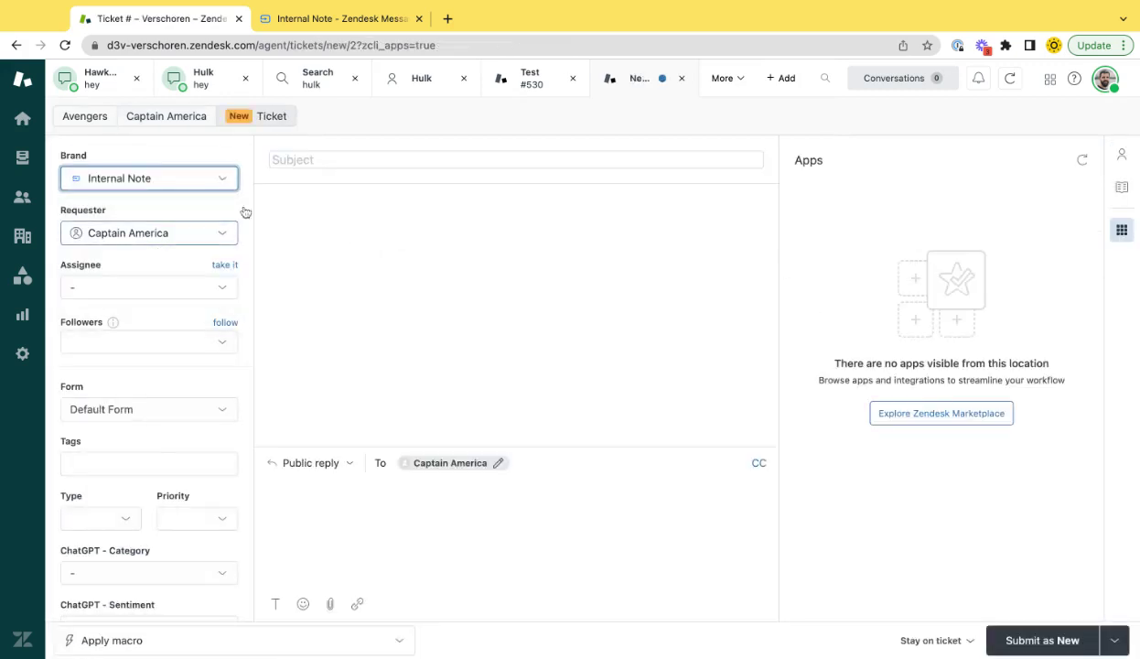
pyautogui.click(353, 156)
pyautogui.write('test')
pyautogui.click(377, 528)
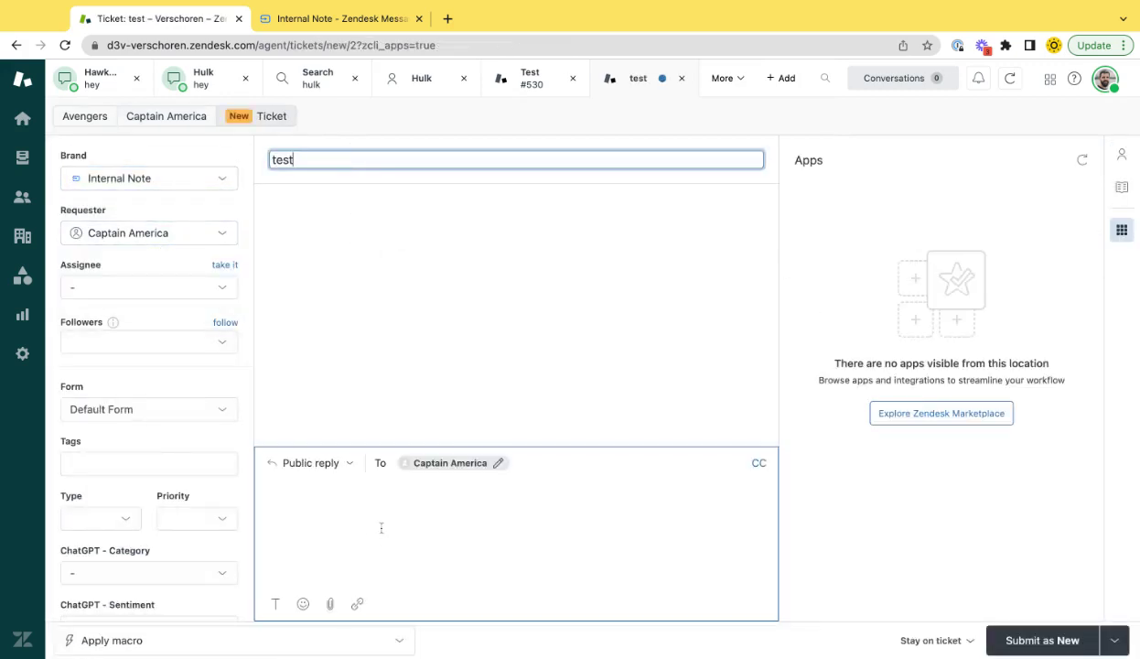
pyautogui.write('test')
pyautogui.click(1026, 640)
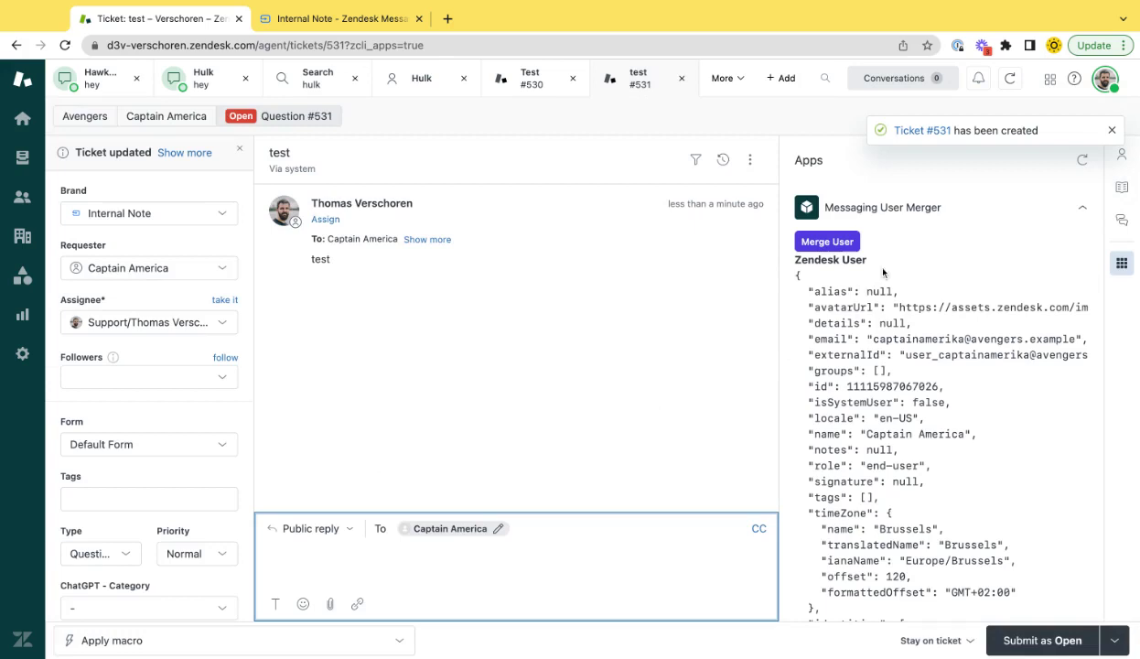
# Review Captain America's avatar, email and externalId lines in the Messaging User Merger JSON
pyautogui.moveTo(896, 308); pyautogui.dragTo(1060, 341)
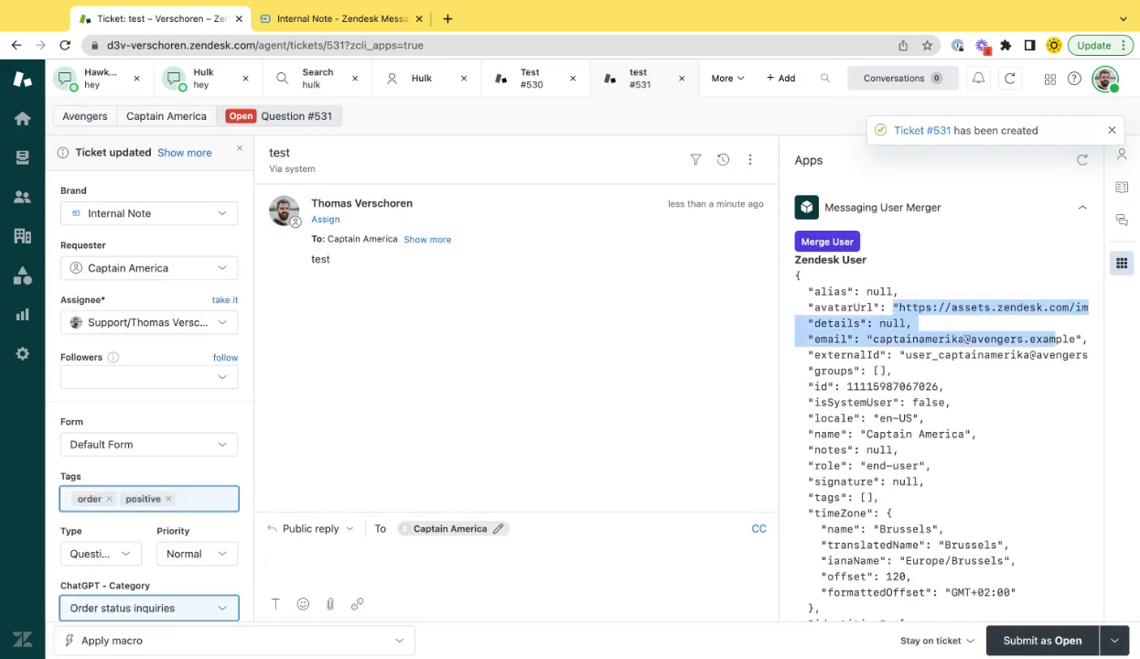
pyautogui.tripleClick(953, 357)
pyautogui.scroll(-10, 954, 357)
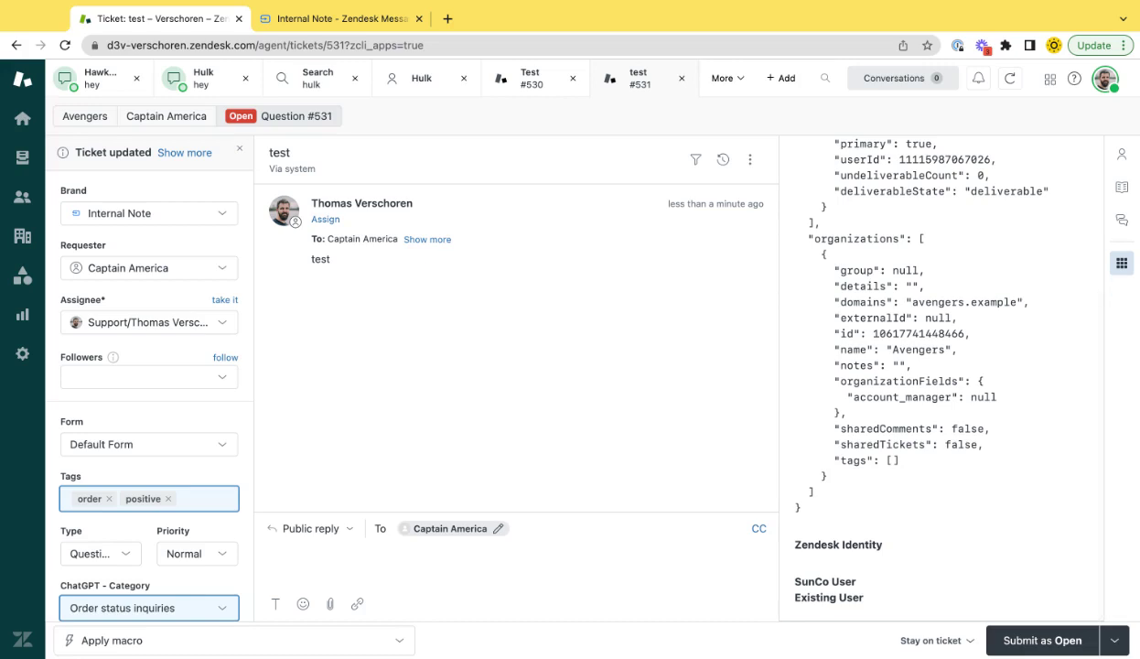
pyautogui.click(317, 18)
# Log the demo user out and recheck the user data on the Zendesk ticket
pyautogui.click(742, 484)
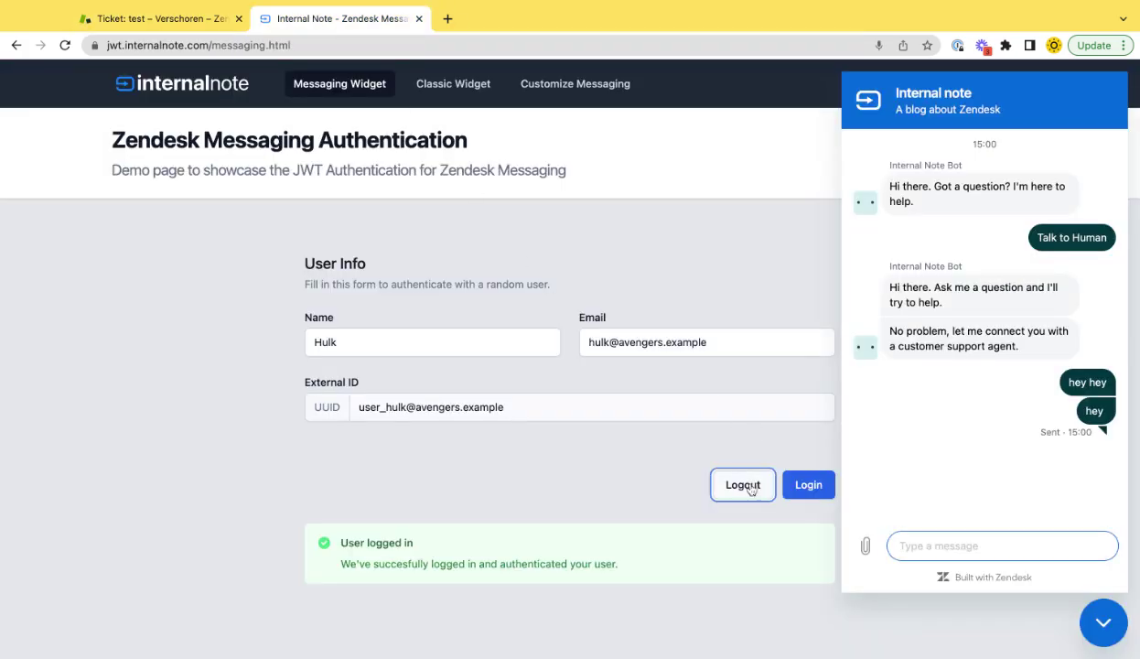
pyautogui.click(168, 18)
pyautogui.scroll(5, 907, 327)
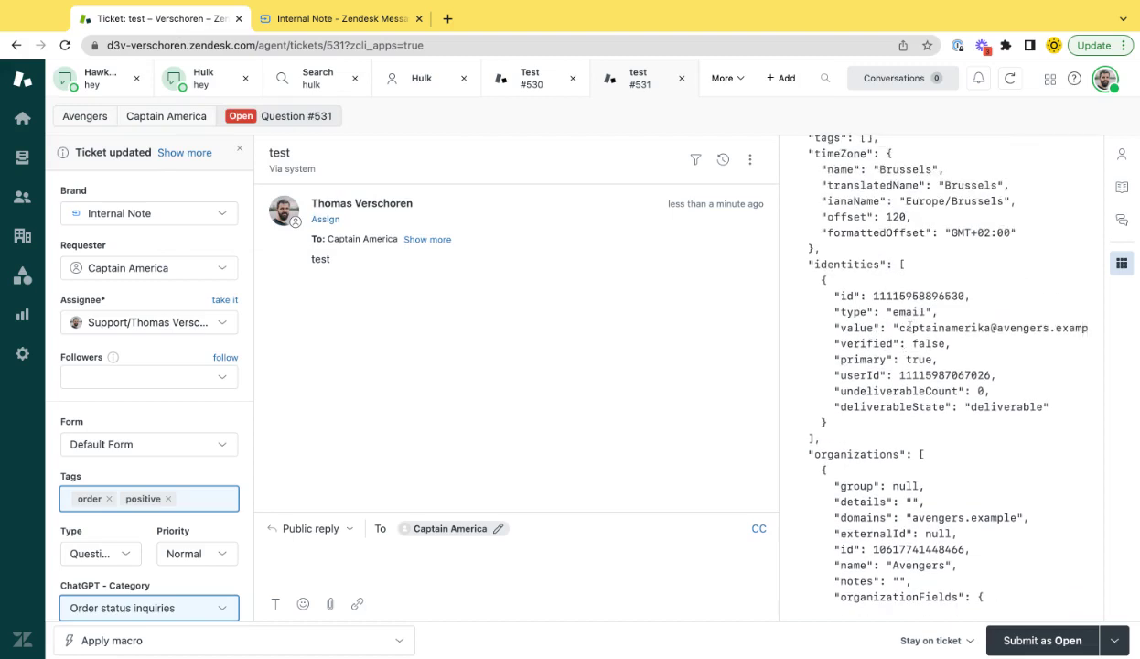
pyautogui.moveTo(892, 327)
pyautogui.mouseDown()
pyautogui.moveTo(1053, 328)
pyautogui.moveTo(898, 327)
pyautogui.mouseUp()
pyautogui.hotkey('ctrl', 'c')
pyautogui.hotkey('ctrl', 'Tab')
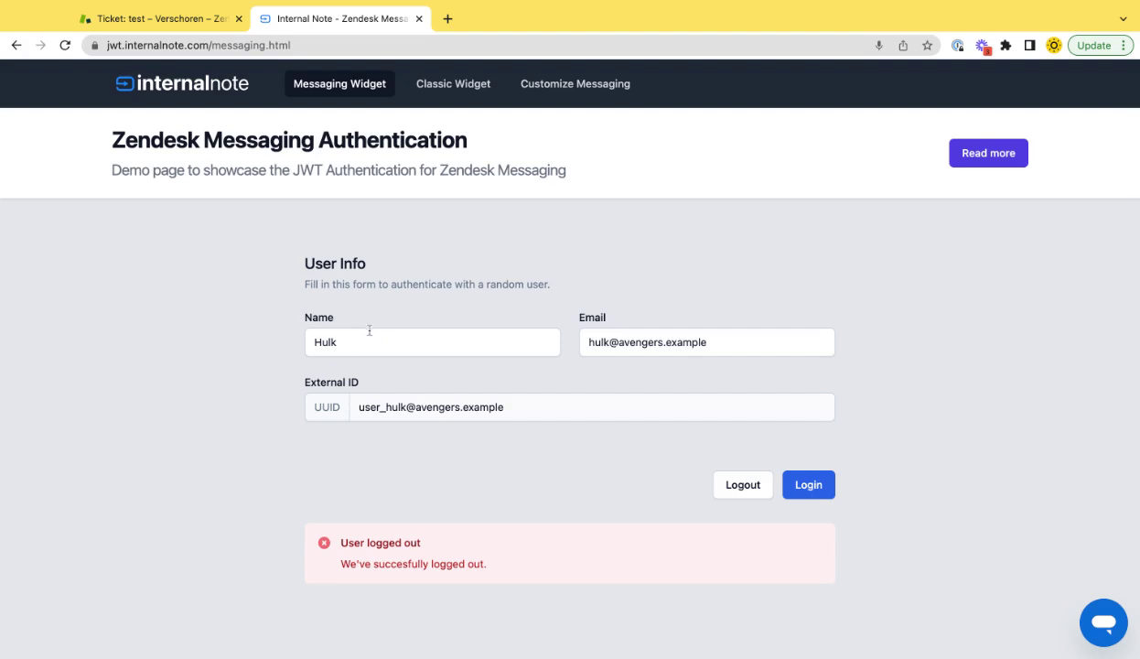
# Replace Hulk with Captain America in the demo page's Name field
pyautogui.doubleClick(370, 330)
pyautogui.write('Captain Am')
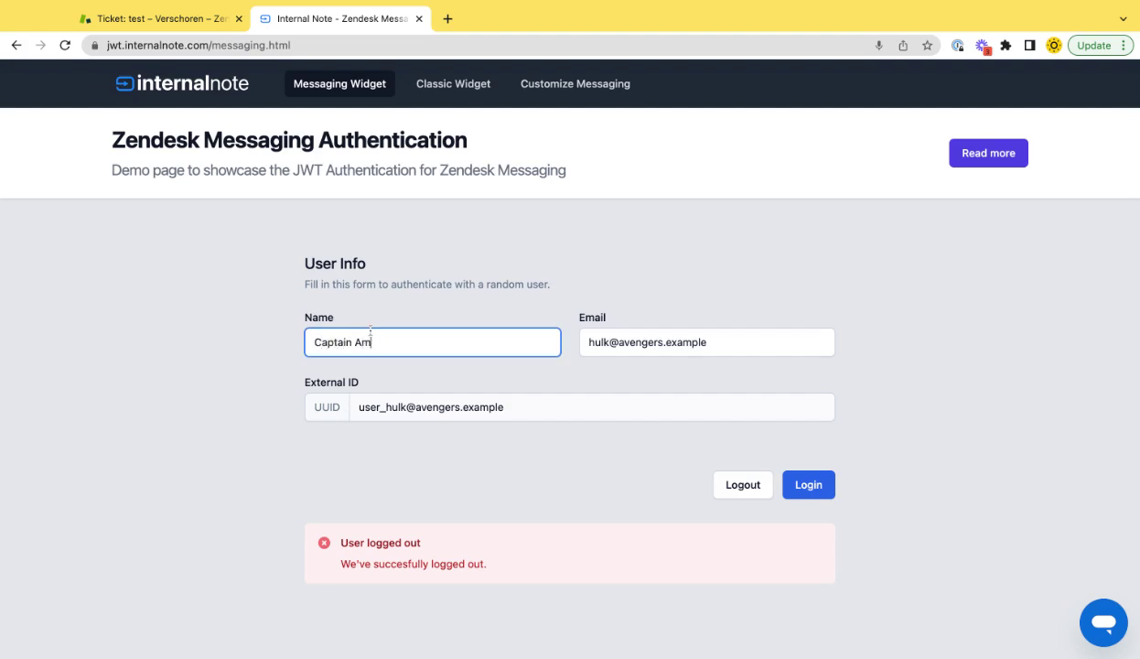
pyautogui.write('erica')
pyautogui.click(721, 497)
# Open the chat widget and send 'TALK TO A HUMAN'
pyautogui.click(1097, 632)
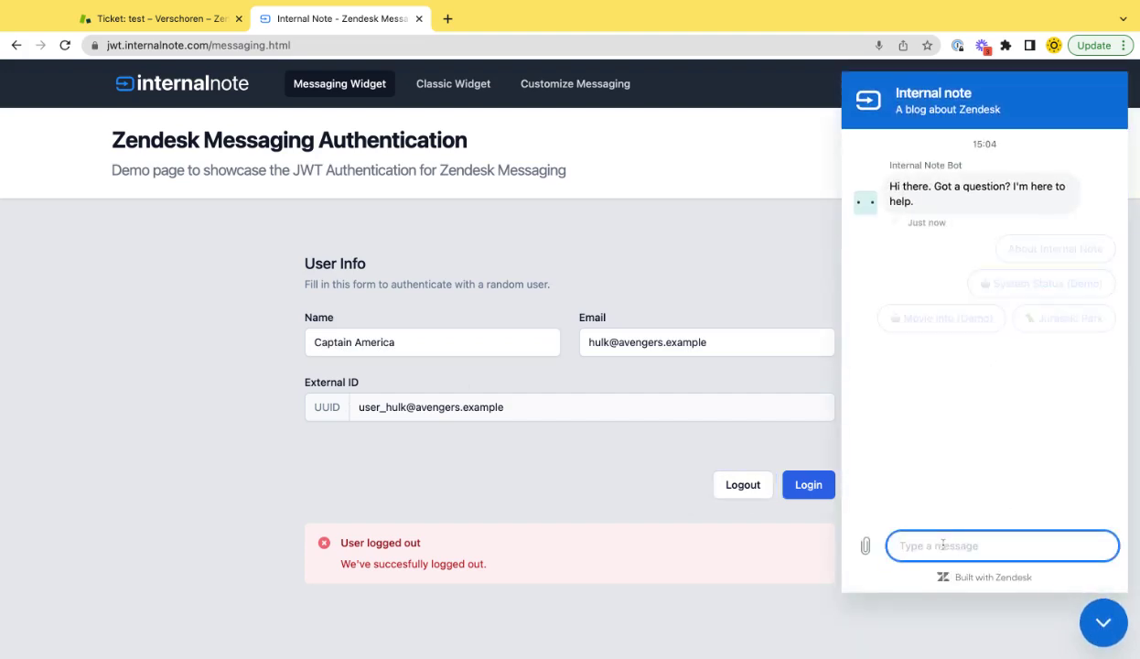
pyautogui.write('HEy')
pyautogui.hotkey('ctrl', 'a')
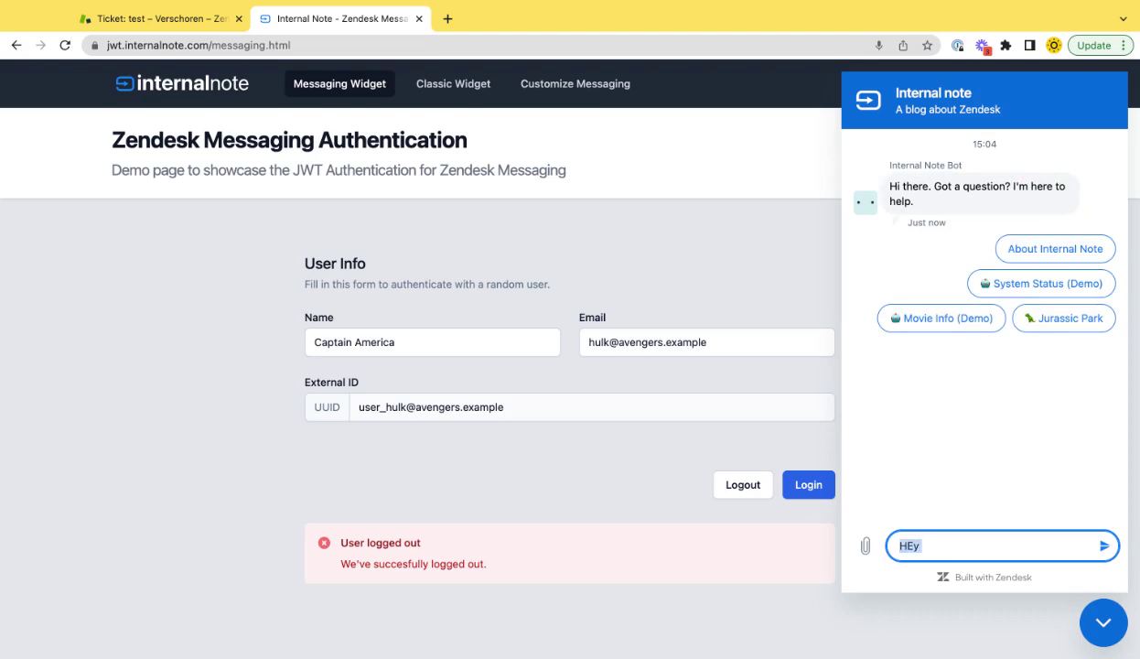
pyautogui.write('TALK TO A HUMAN')
pyautogui.press('Return')
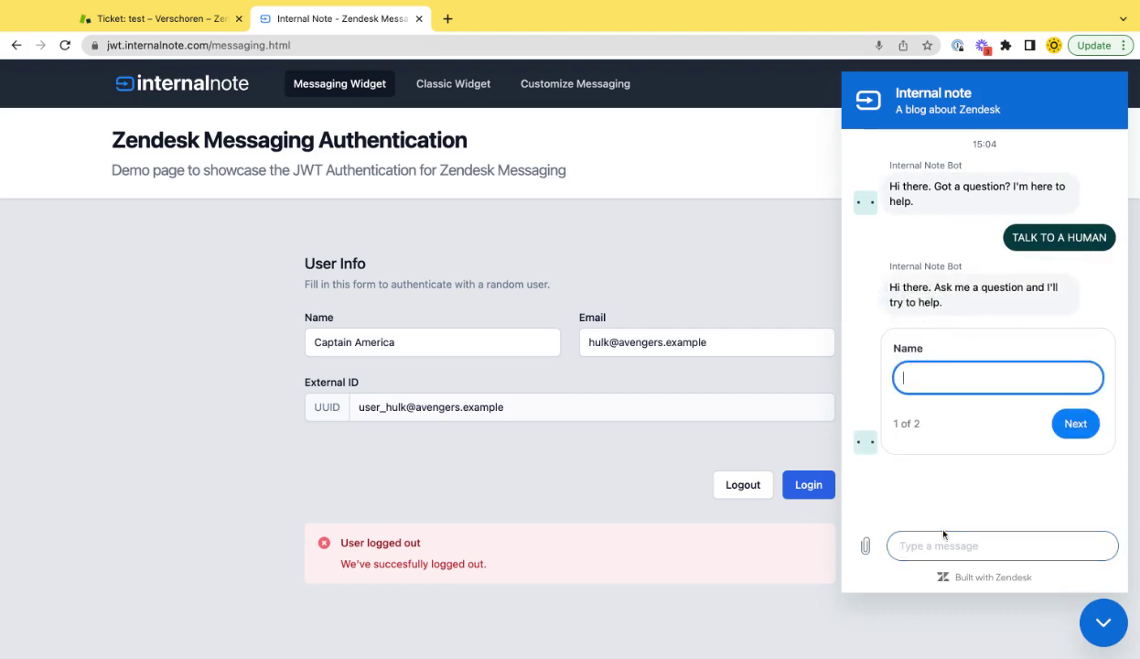
# Answer the chat form with the name Captain America and the pasted email address
pyautogui.write('Captain America')
pyautogui.press('Return')
pyautogui.hotkey('ctrl', 'v')
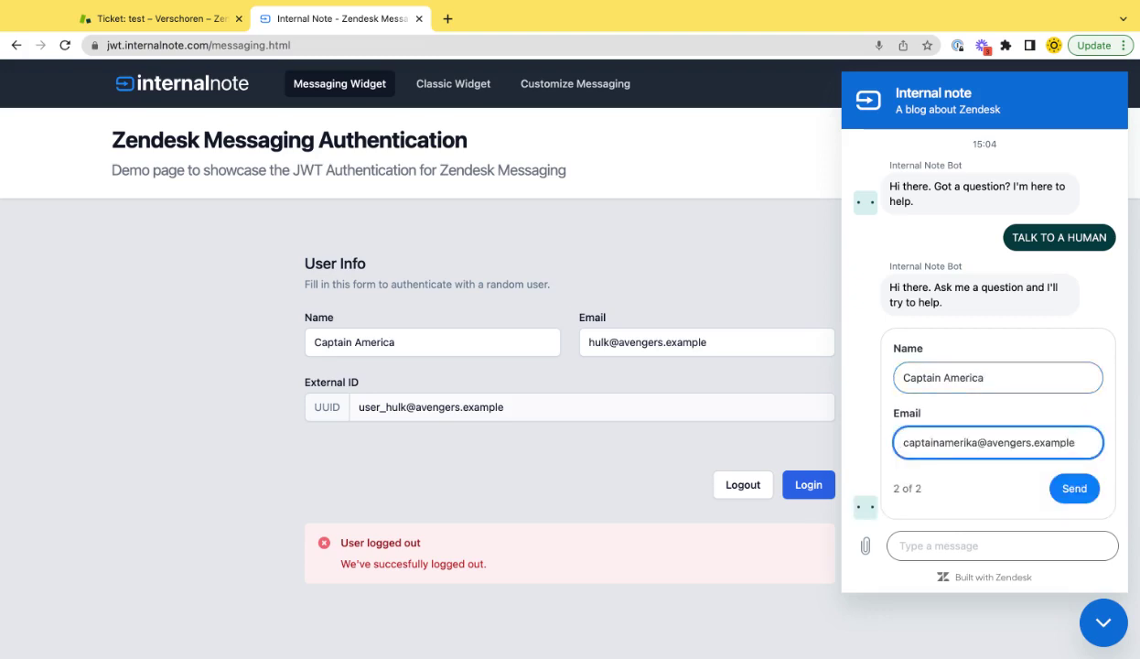
pyautogui.press('Return')
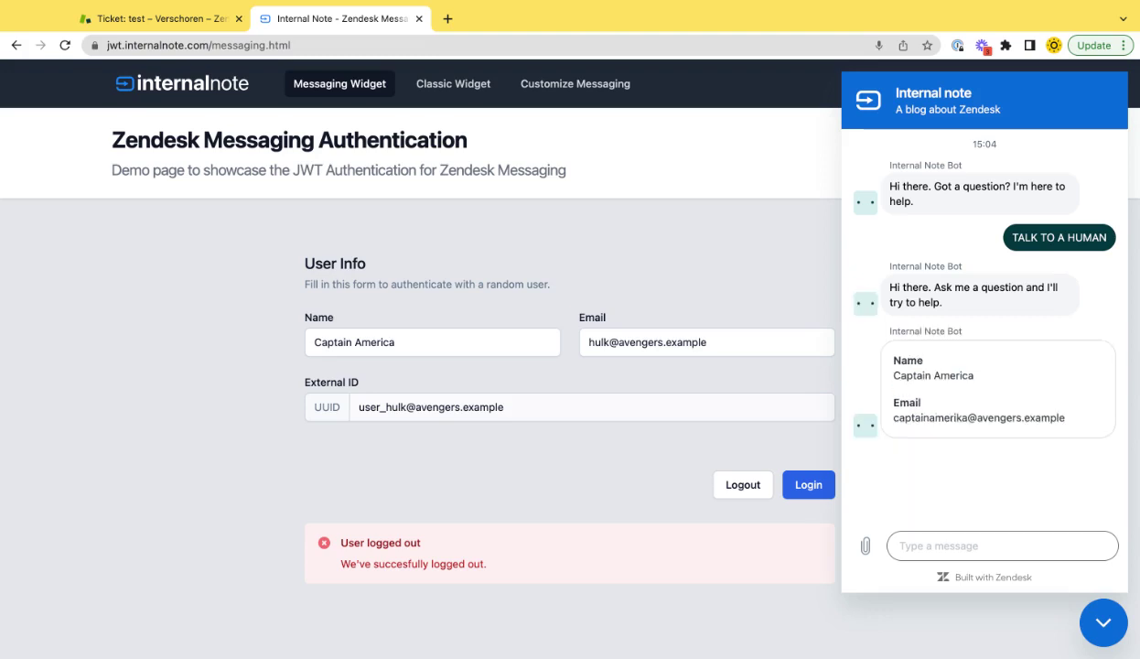
# Send the chat messages 'Test' and 'hello'
pyautogui.click(952, 546)
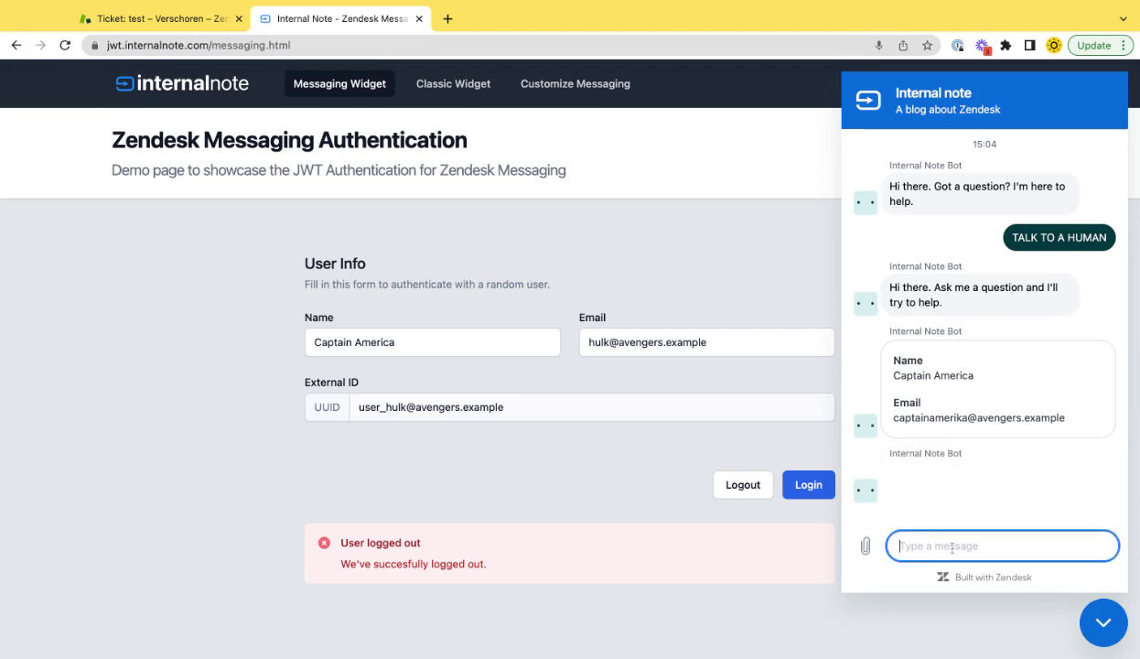
pyautogui.write('Test')
pyautogui.press('Return')
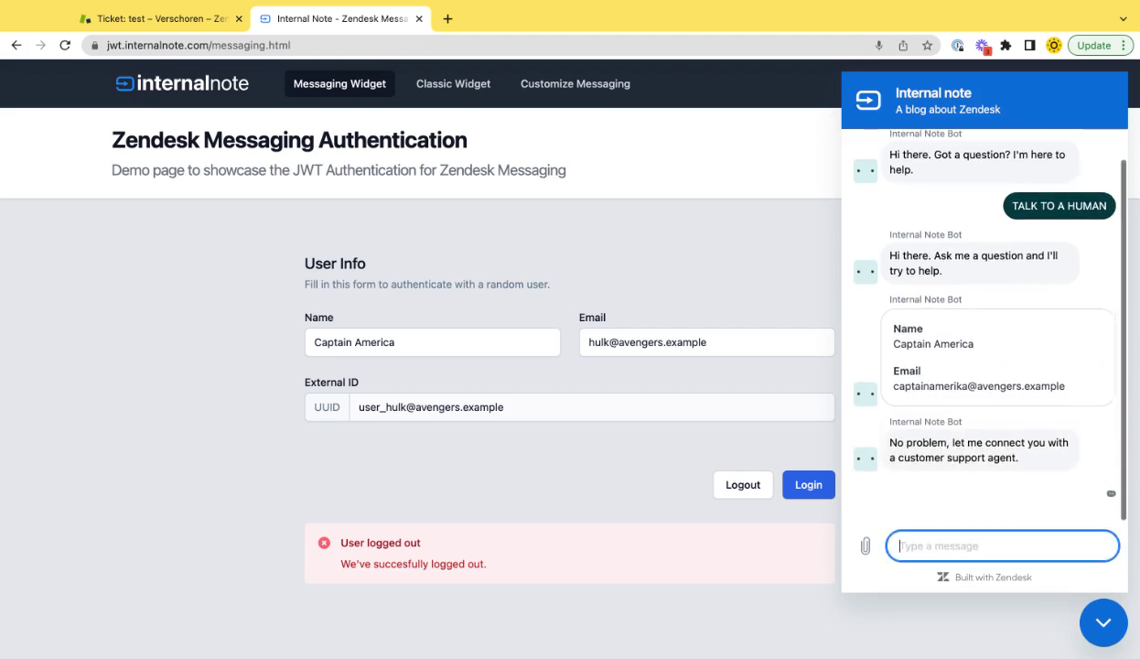
pyautogui.write('hello')
pyautogui.press('Return')
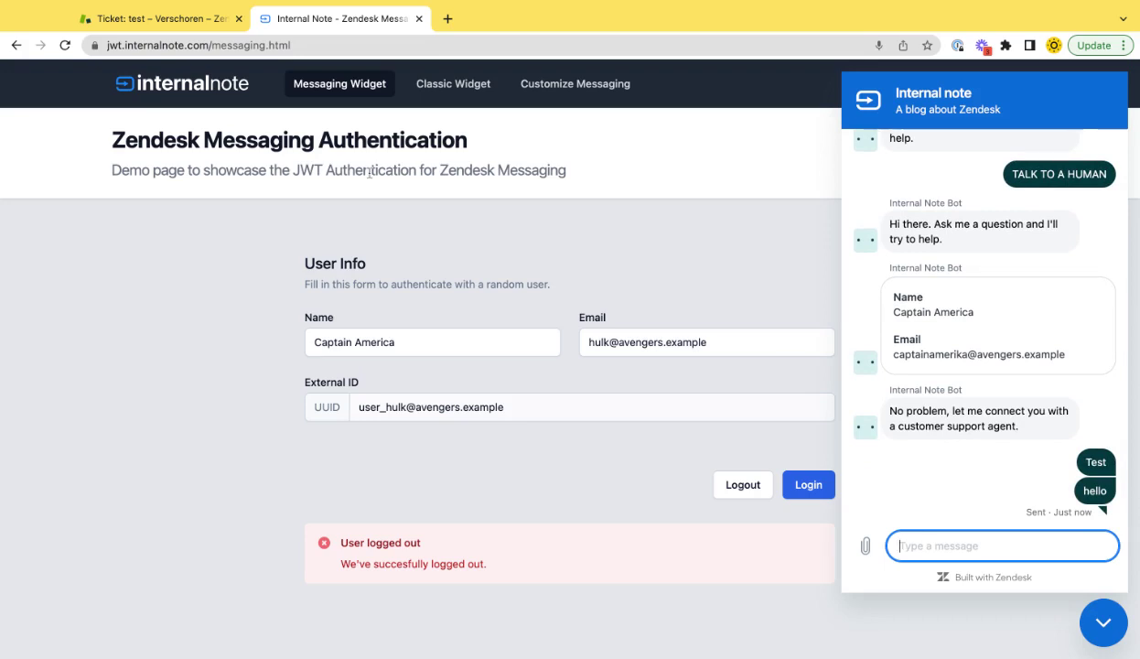
pyautogui.click(164, 19)
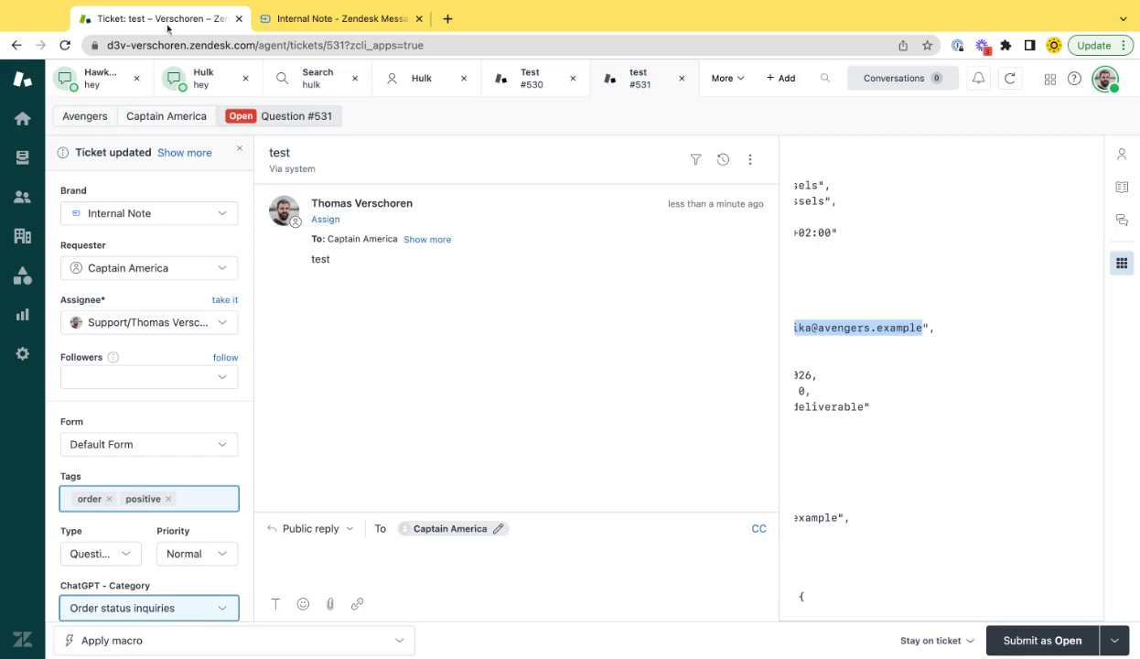
# Open ticket #532 from Action Needed and check the merger JSON's externalId and email lines
pyautogui.click(23, 157)
pyautogui.moveTo(621, 402)
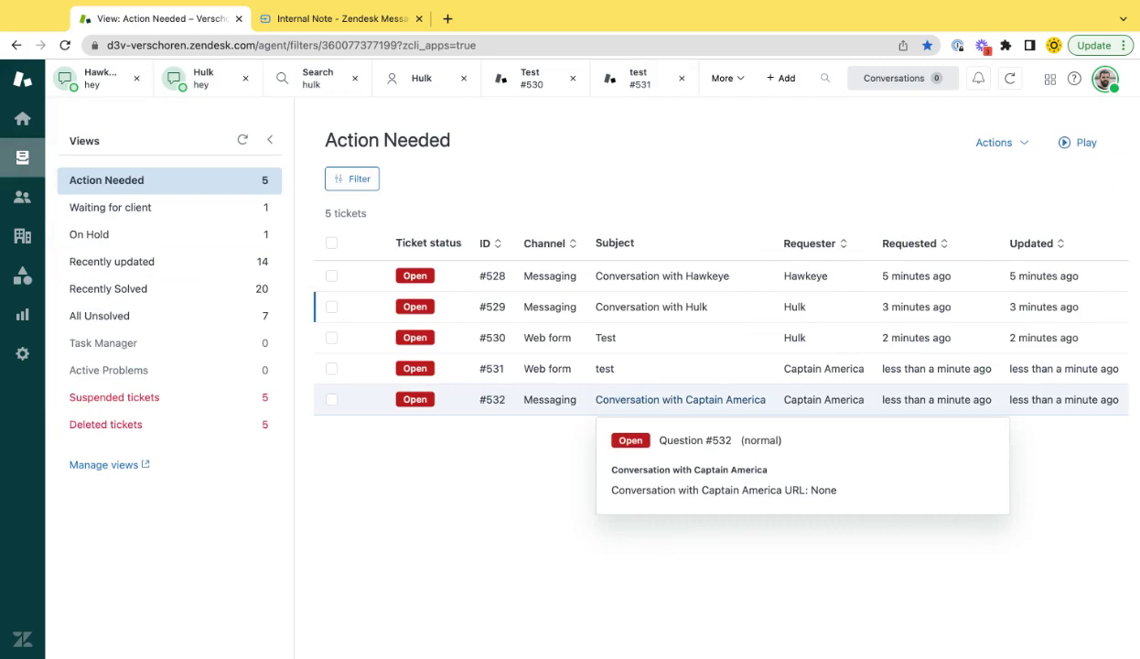
pyautogui.click(680, 399)
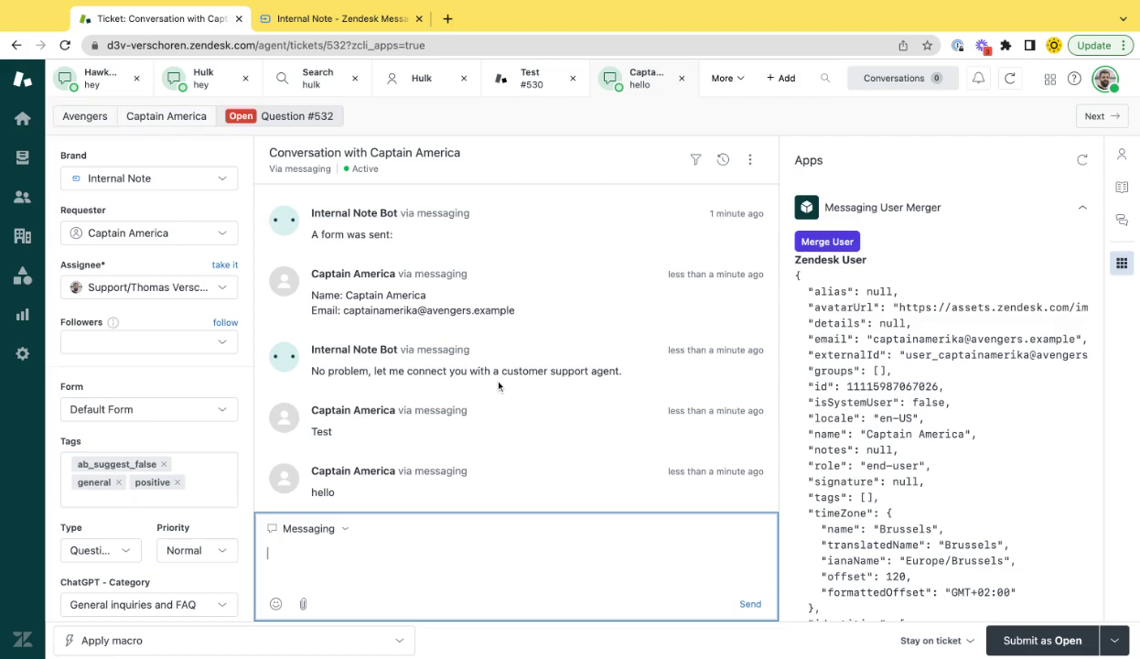
pyautogui.tripleClick(876, 363)
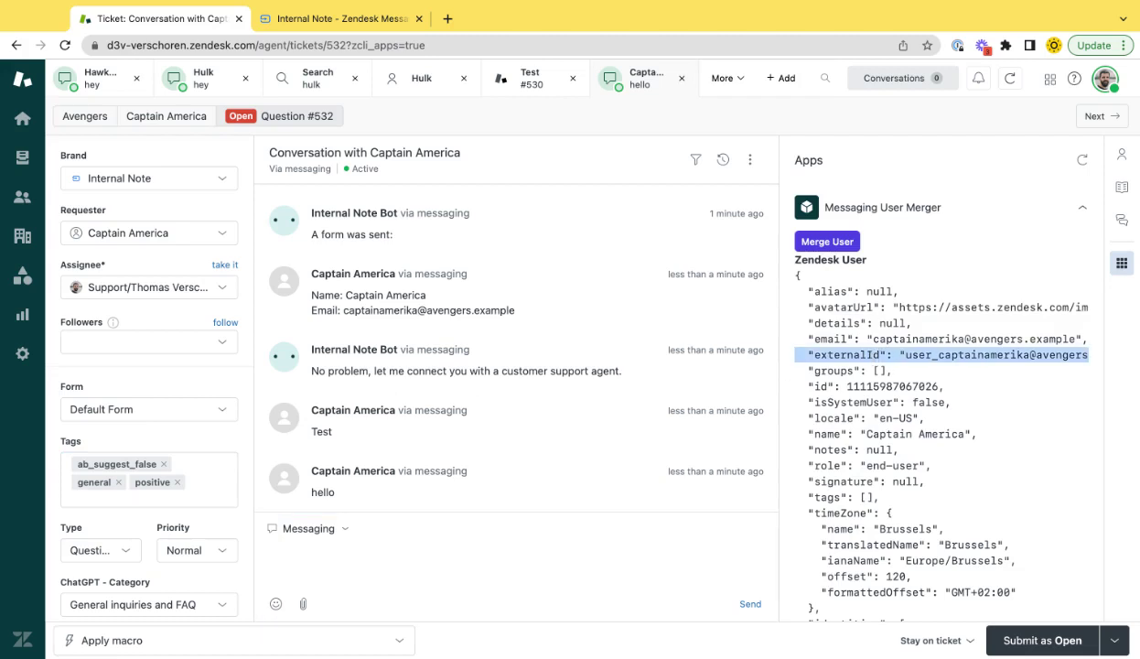
pyautogui.tripleClick(844, 339)
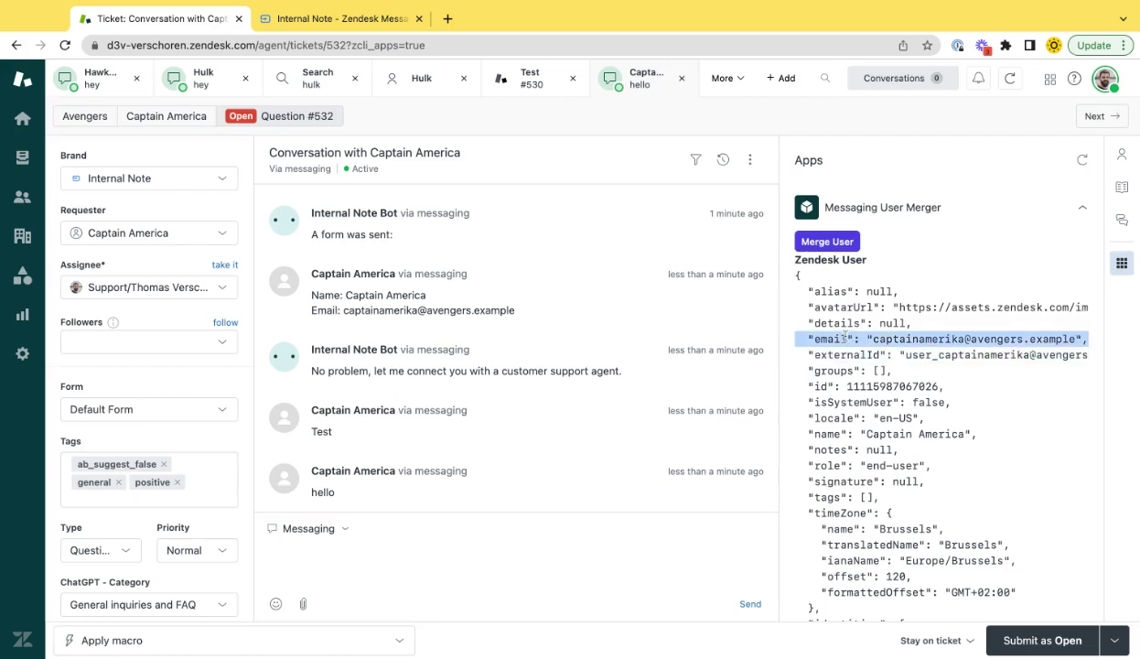
pyautogui.scroll(-4, 843, 339)
pyautogui.scroll(-3, 842, 337)
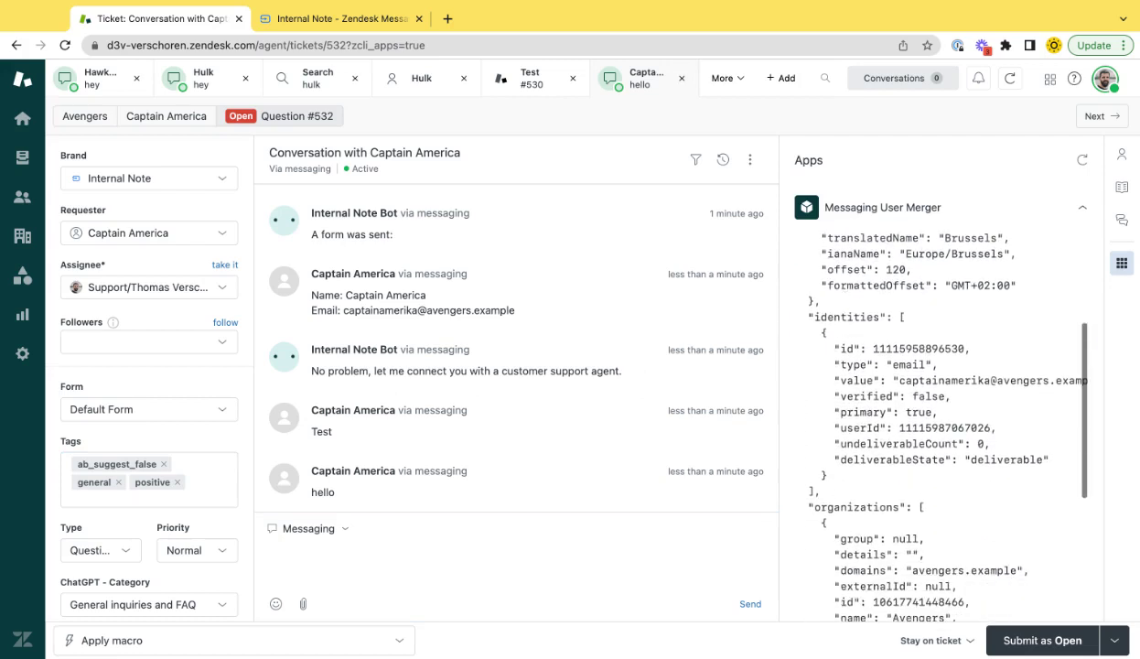
# Compare ticket #532's user data against ticket #530
pyautogui.click(509, 83)
pyautogui.scroll(-6, 904, 407)
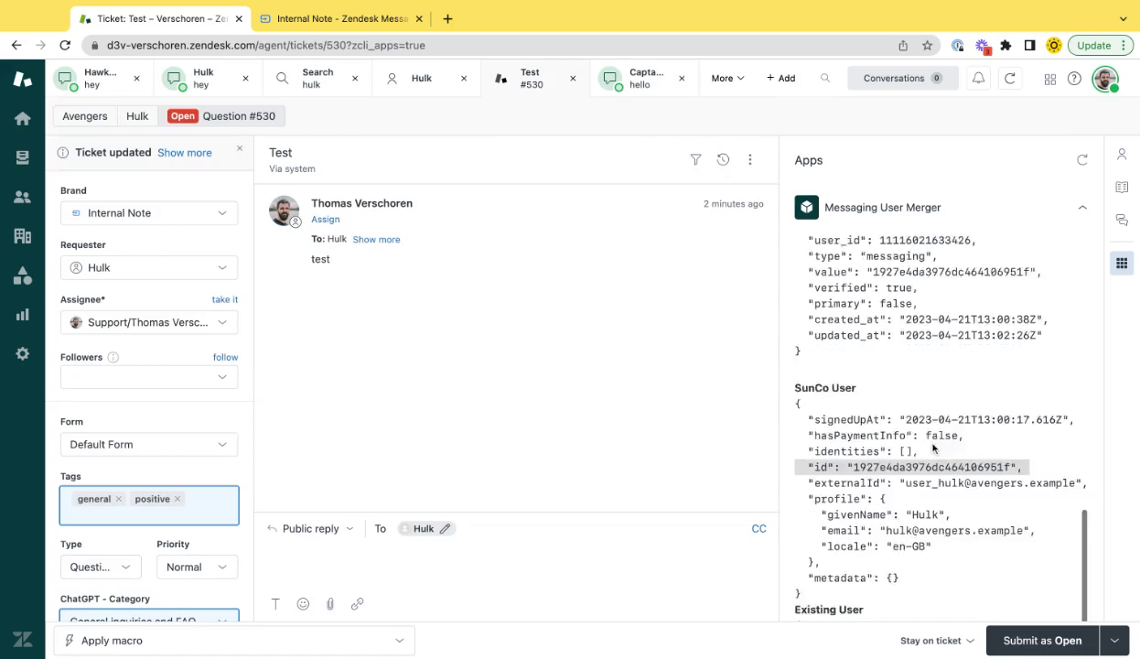
pyautogui.scroll(12, 904, 403)
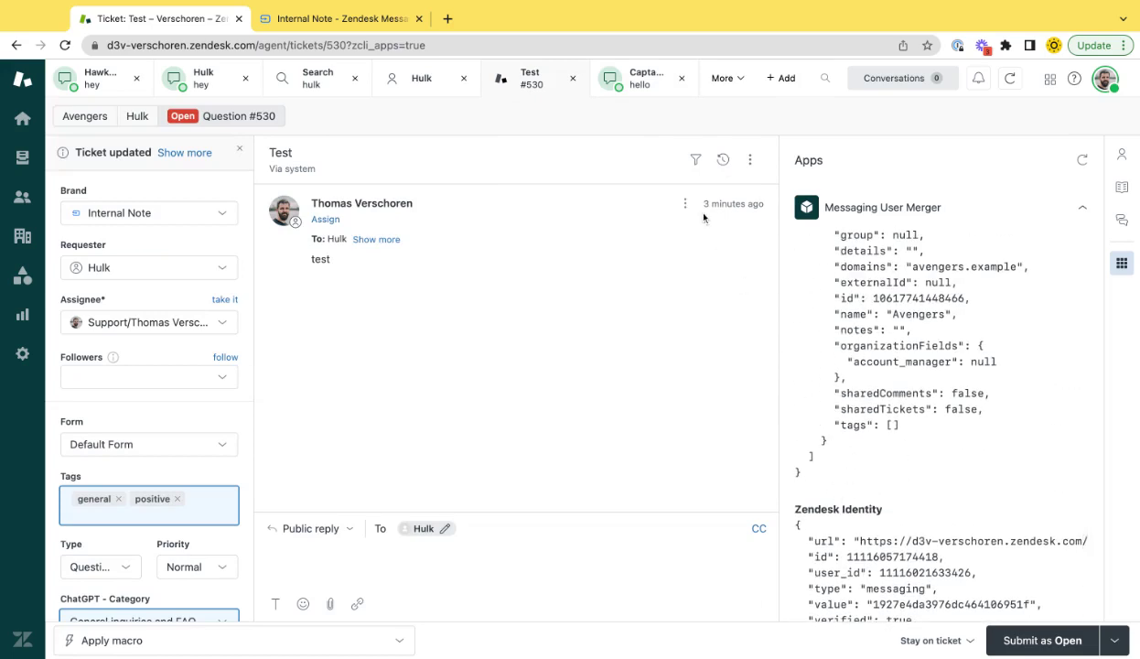
pyautogui.click(638, 85)
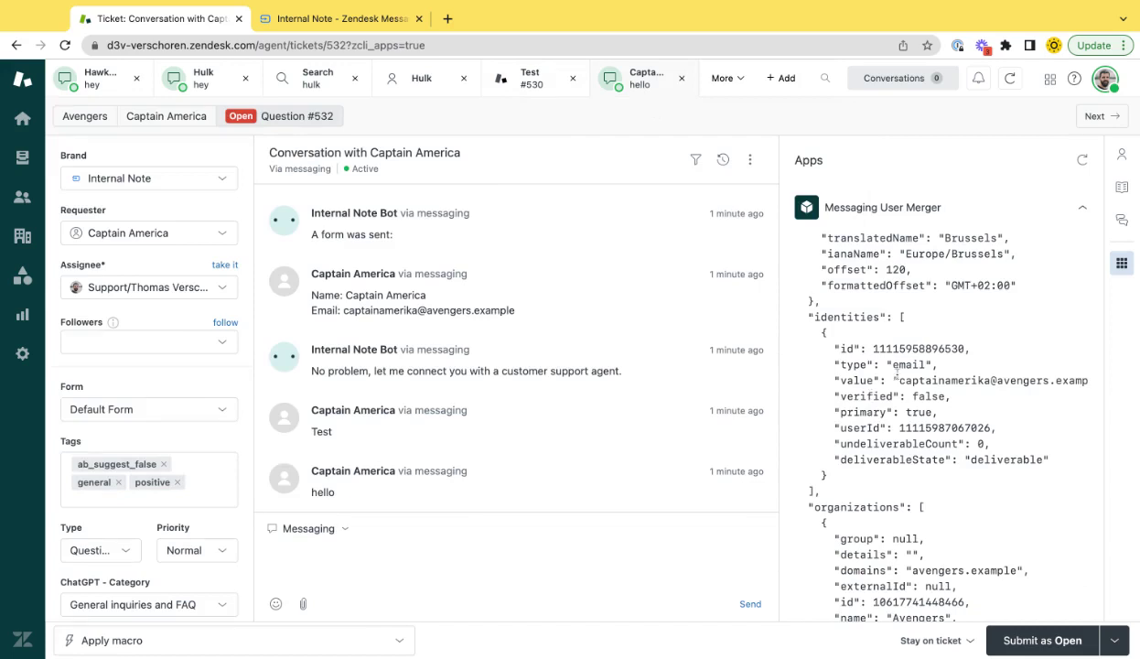
# Inspect ticket #532's messaging identity user_id, value and SunCo profile email in the JSON
pyautogui.scroll(-5, 879, 371)
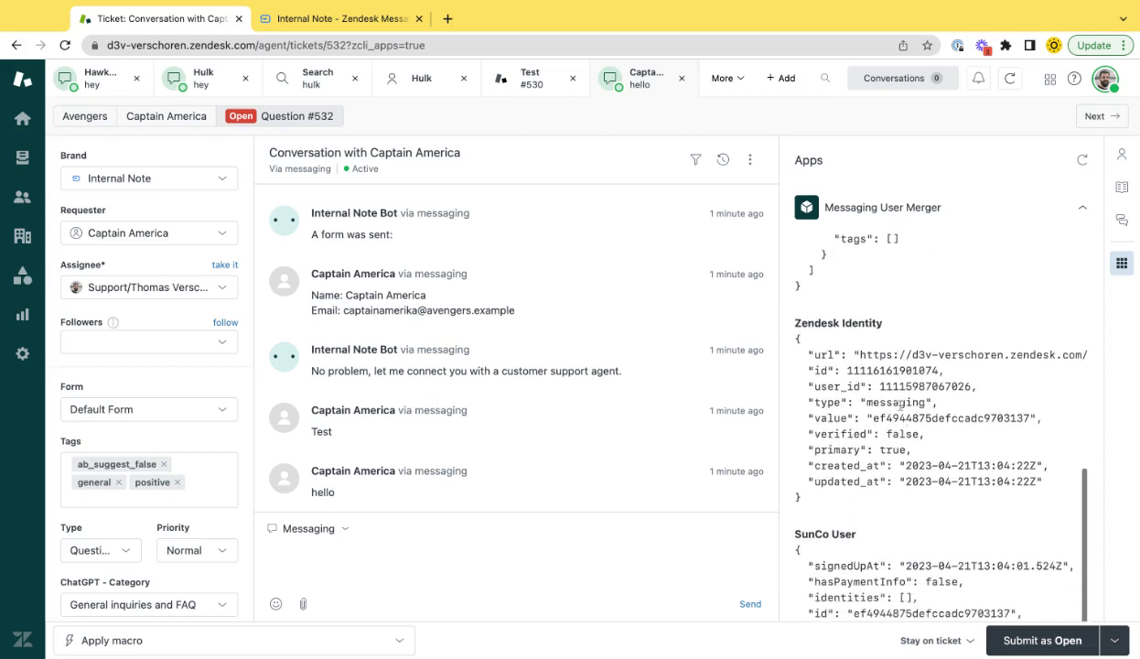
pyautogui.doubleClick(895, 402)
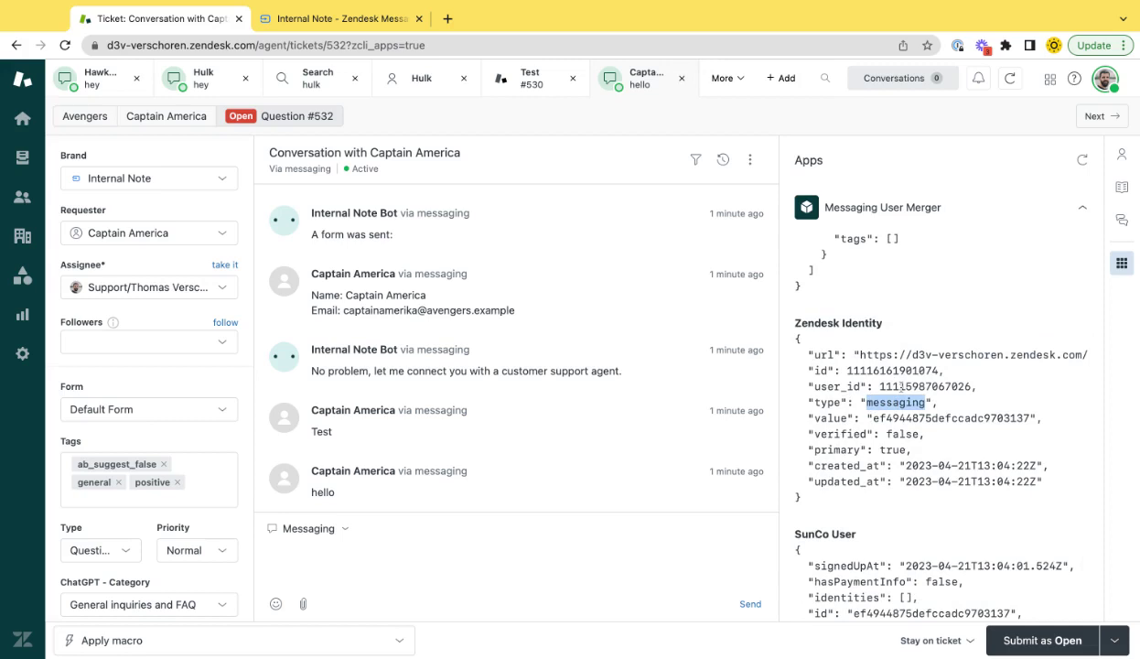
pyautogui.doubleClick(881, 387)
pyautogui.click(903, 423)
pyautogui.doubleClick(903, 419)
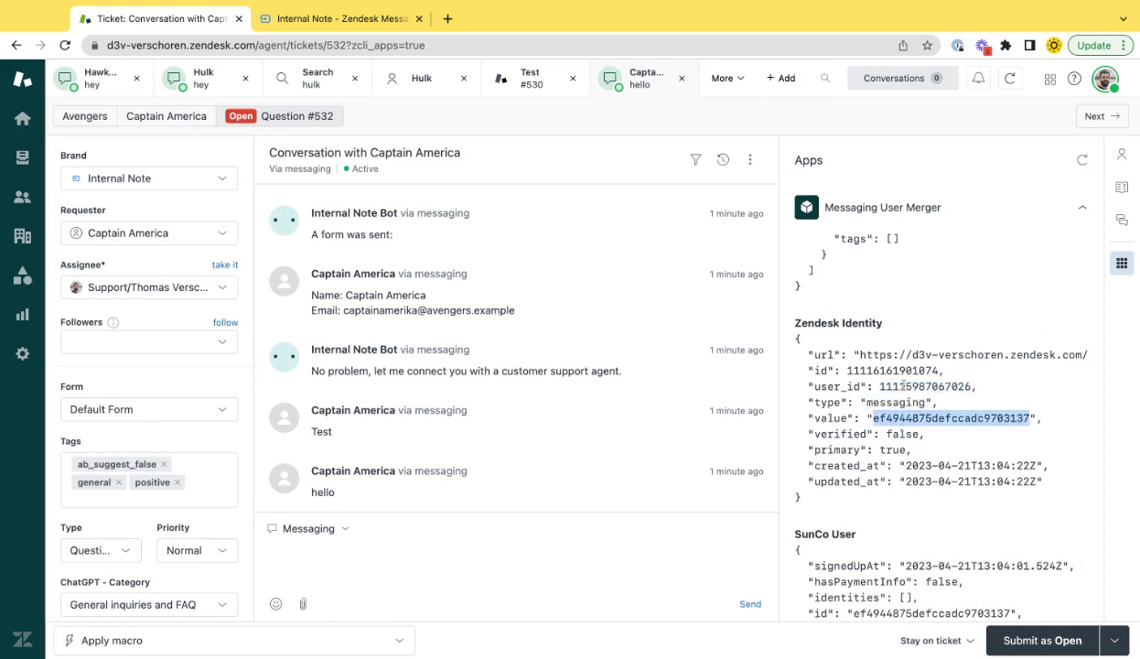
pyautogui.scroll(-5, 888, 417)
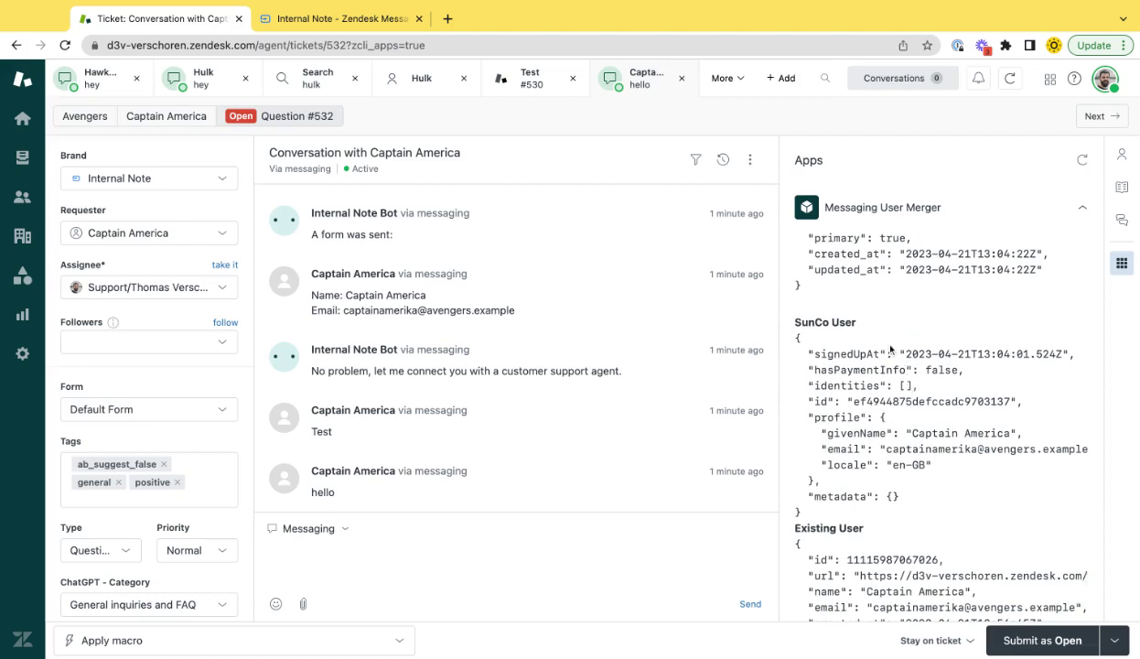
pyautogui.tripleClick(908, 448)
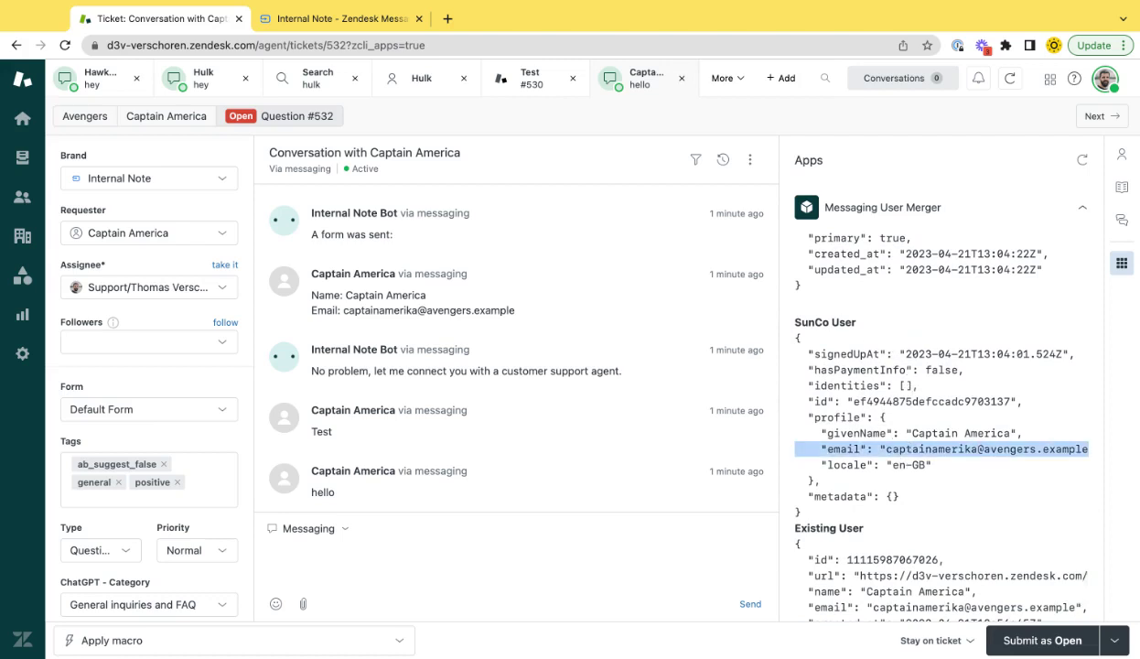
pyautogui.scroll(-3, 893, 542)
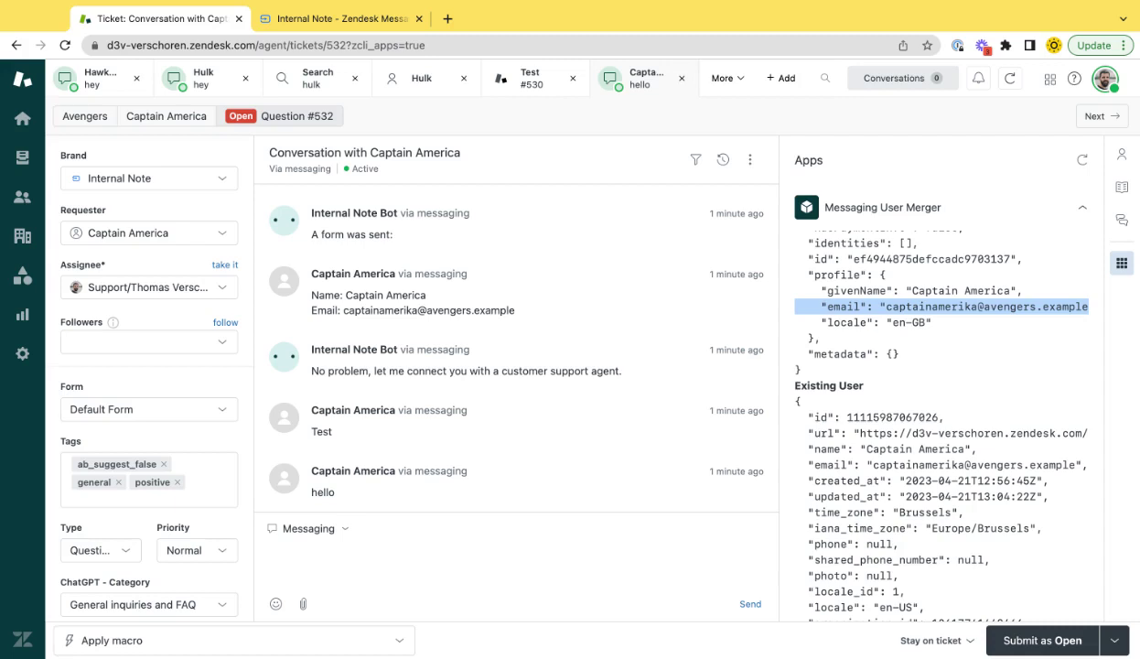
# Log in the demo user, close the chat messenger and reload the demo page
pyautogui.click(333, 27)
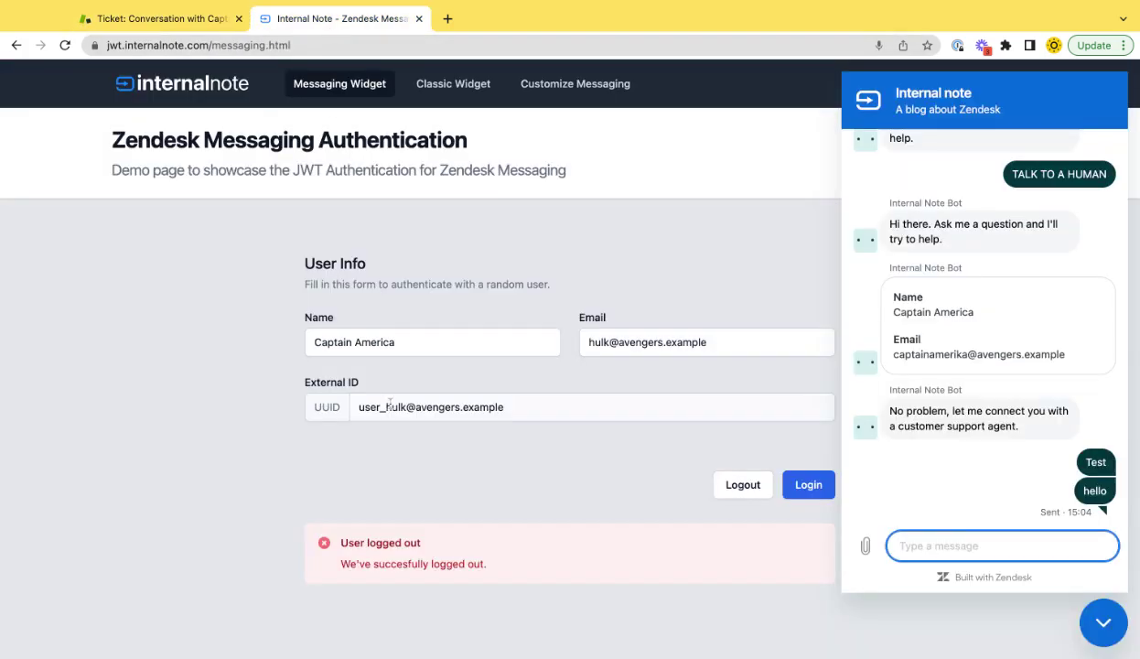
pyautogui.click(806, 487)
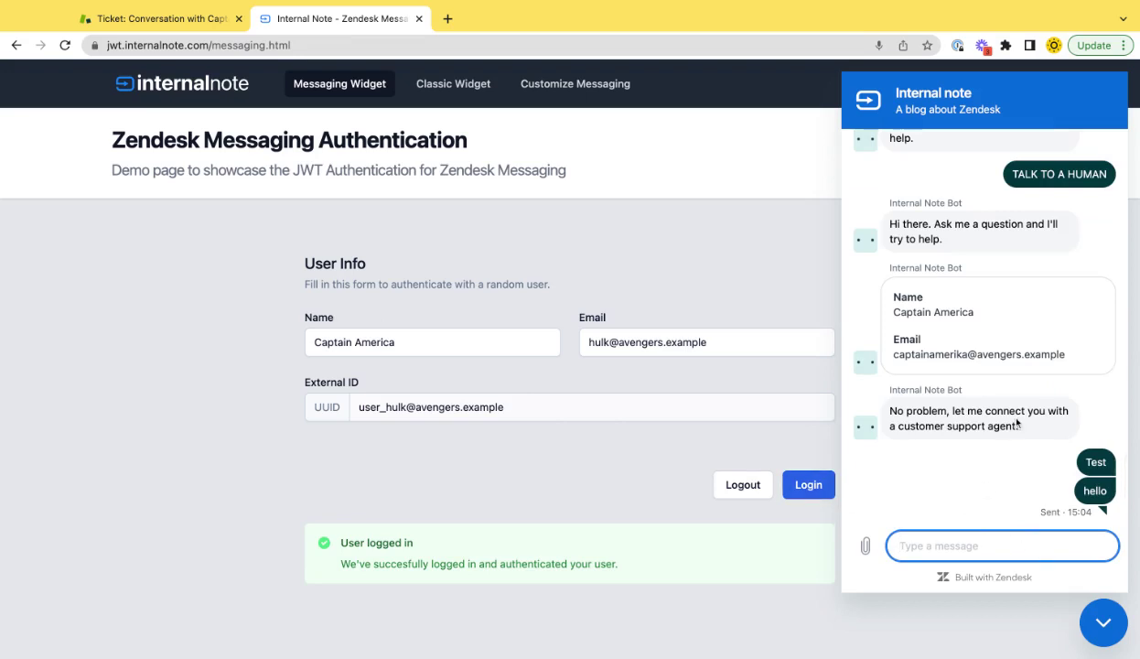
pyautogui.click(1099, 623)
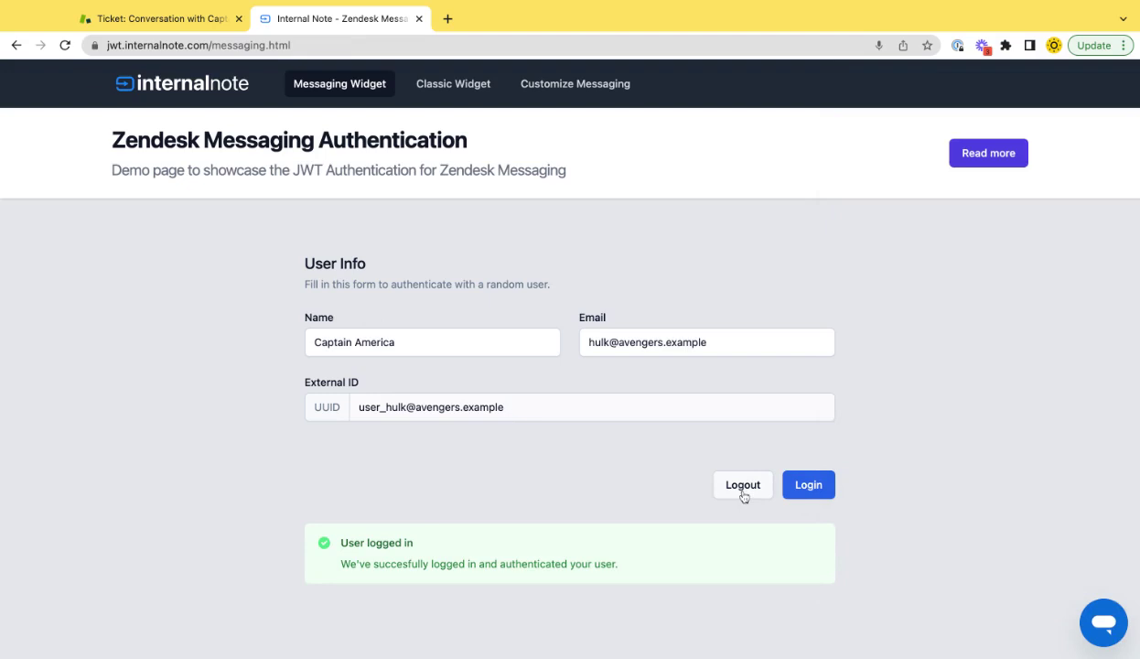
pyautogui.hotkey('ctrl', 'shift', 'Tab')
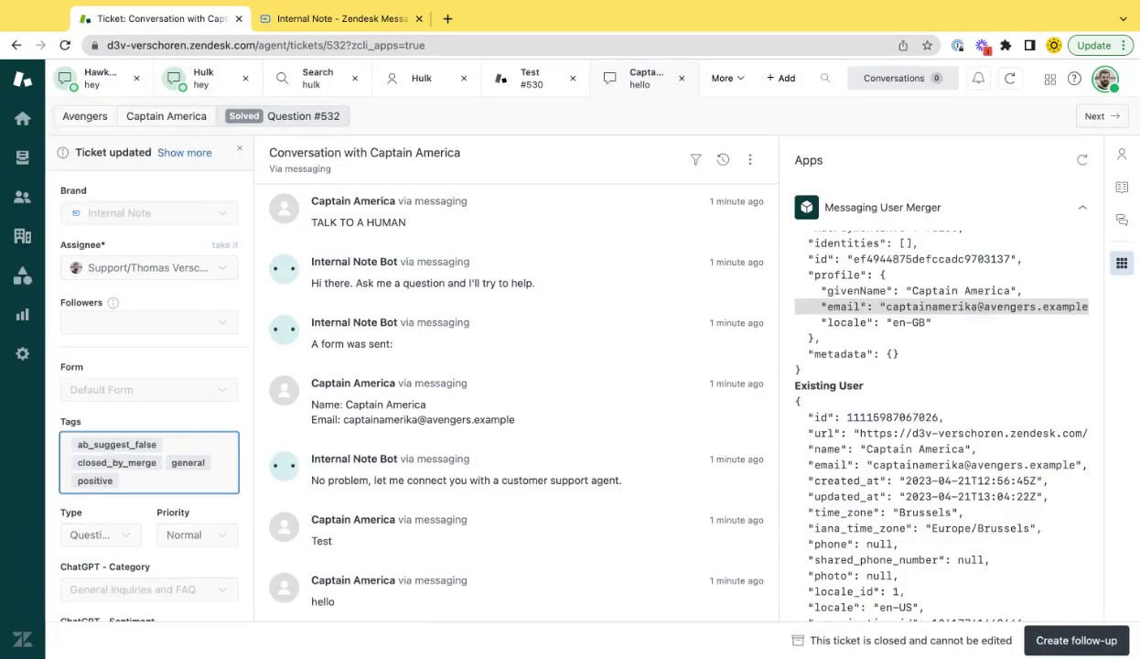
pyautogui.hotkey('ctrl', 'Tab')
pyautogui.press('super+r')
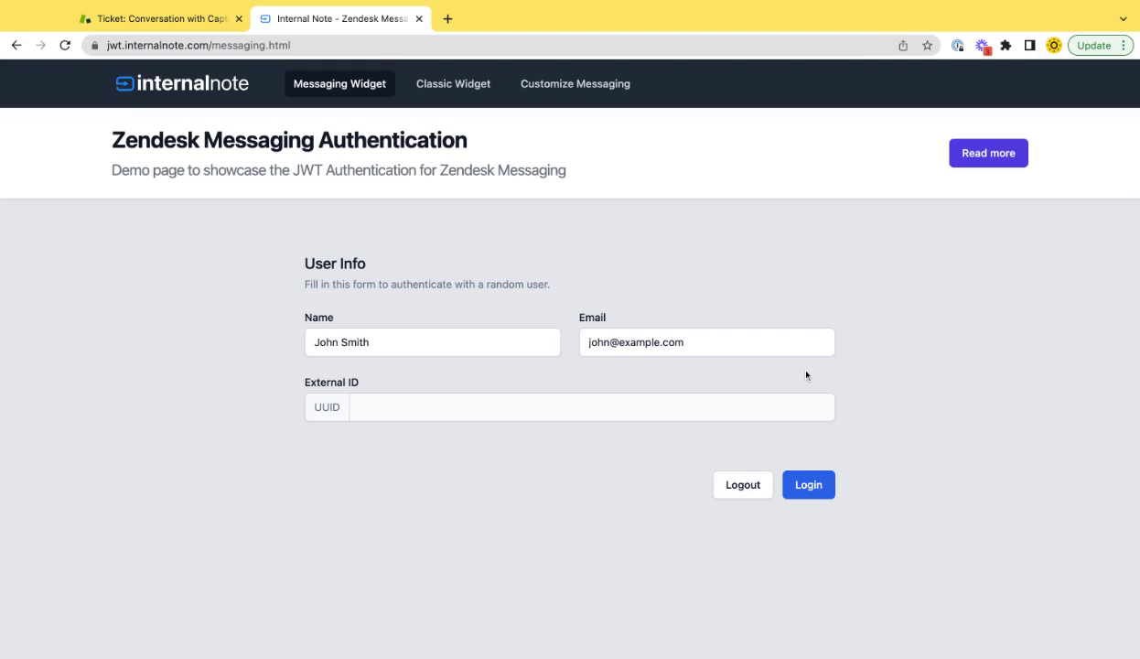
# Log in as Captain America, entering his email address in the Email field
pyautogui.click(413, 337)
pyautogui.hotkey('alt', 'shift', 'Left')
pyautogui.hotkey('alt', 'shift', 'Left')
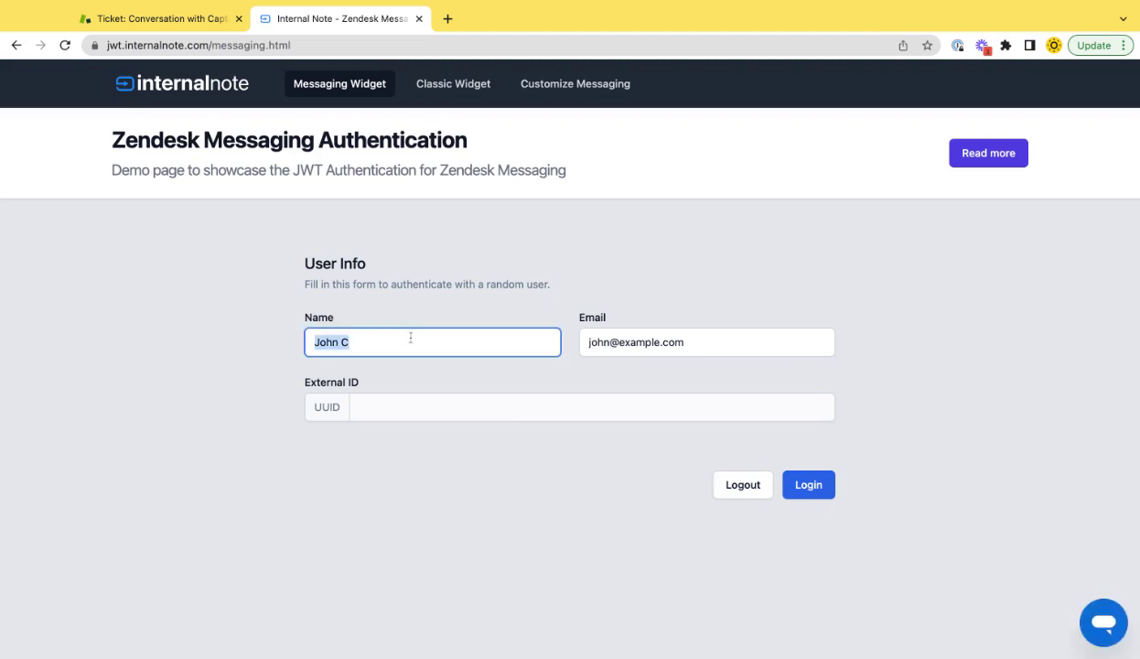
pyautogui.write('Captain America')
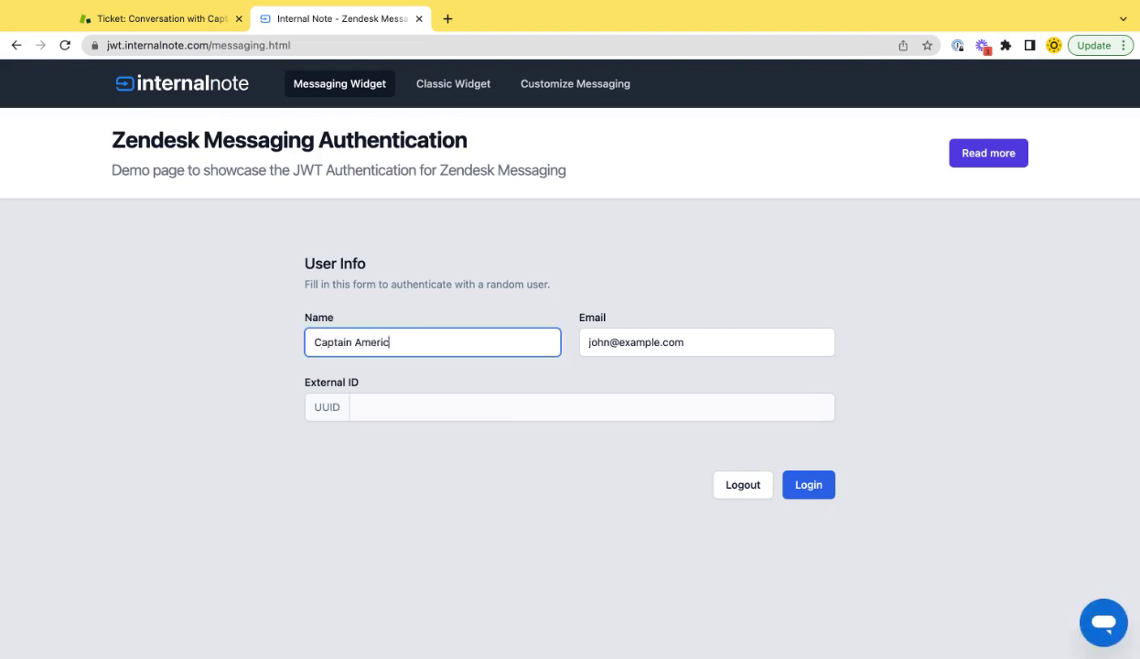
pyautogui.press('Tab')
pyautogui.write('captainamerika@avengers.example')
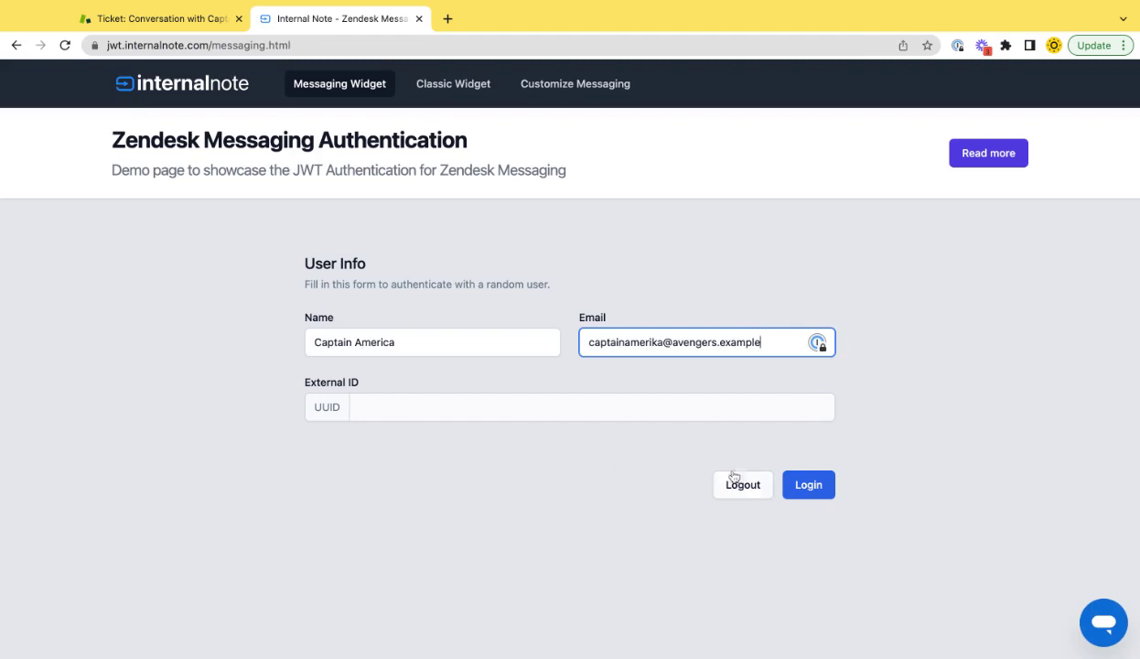
pyautogui.click(788, 490)
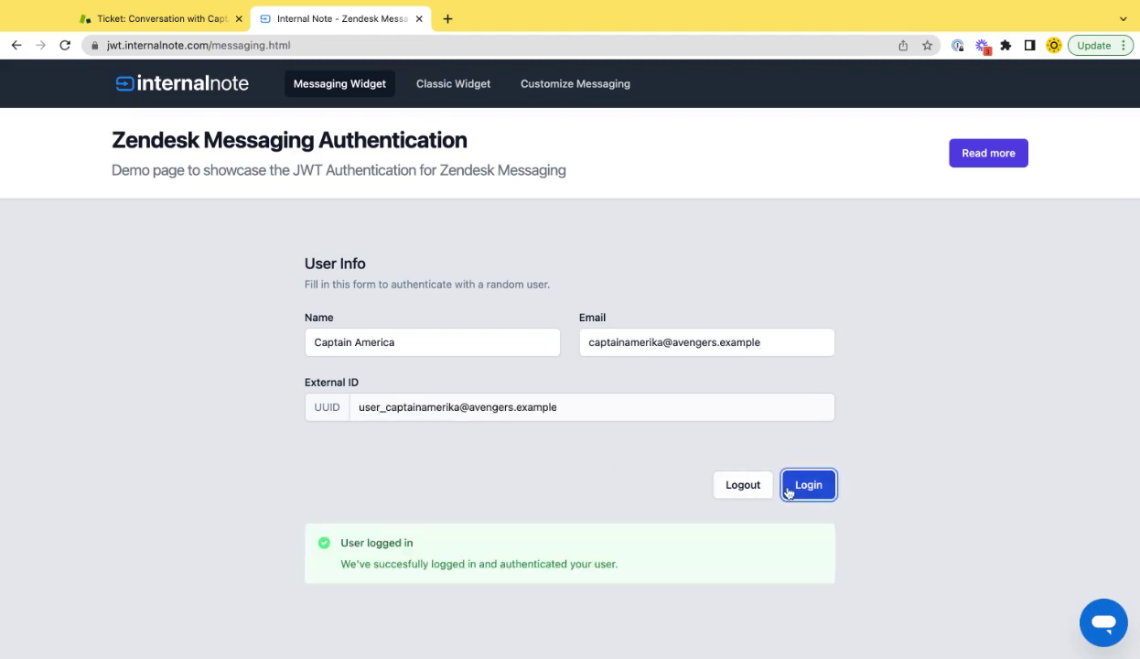
# Send 'Talk To a human' and then 'hey hey' in Captain America's chat
pyautogui.click(1091, 639)
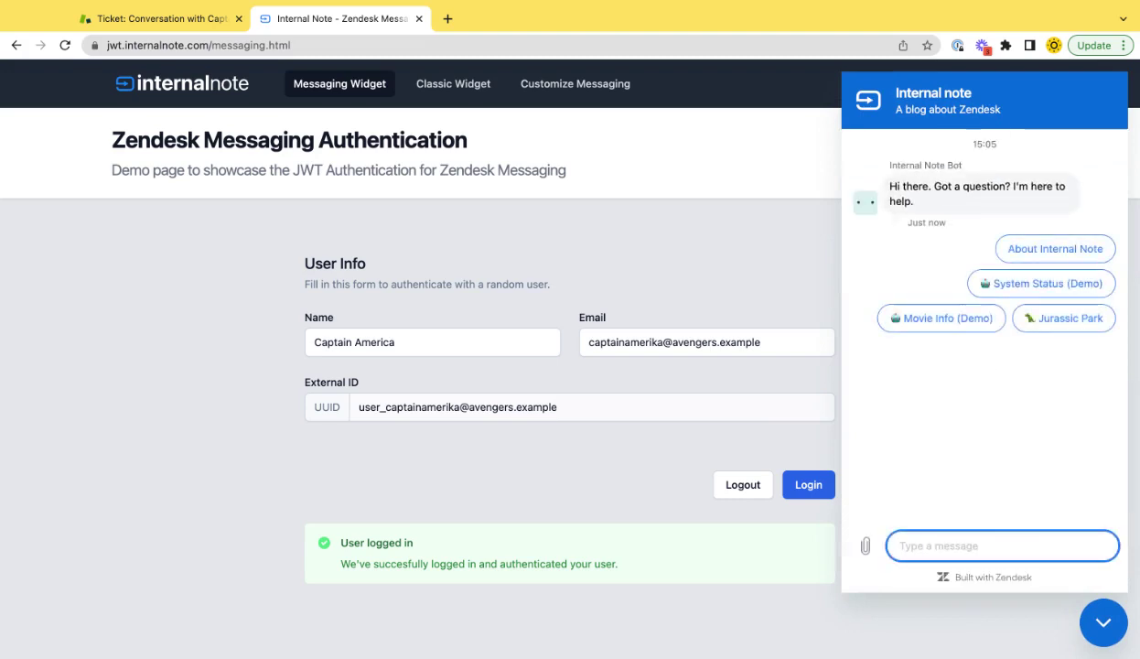
pyautogui.write('Talk ')
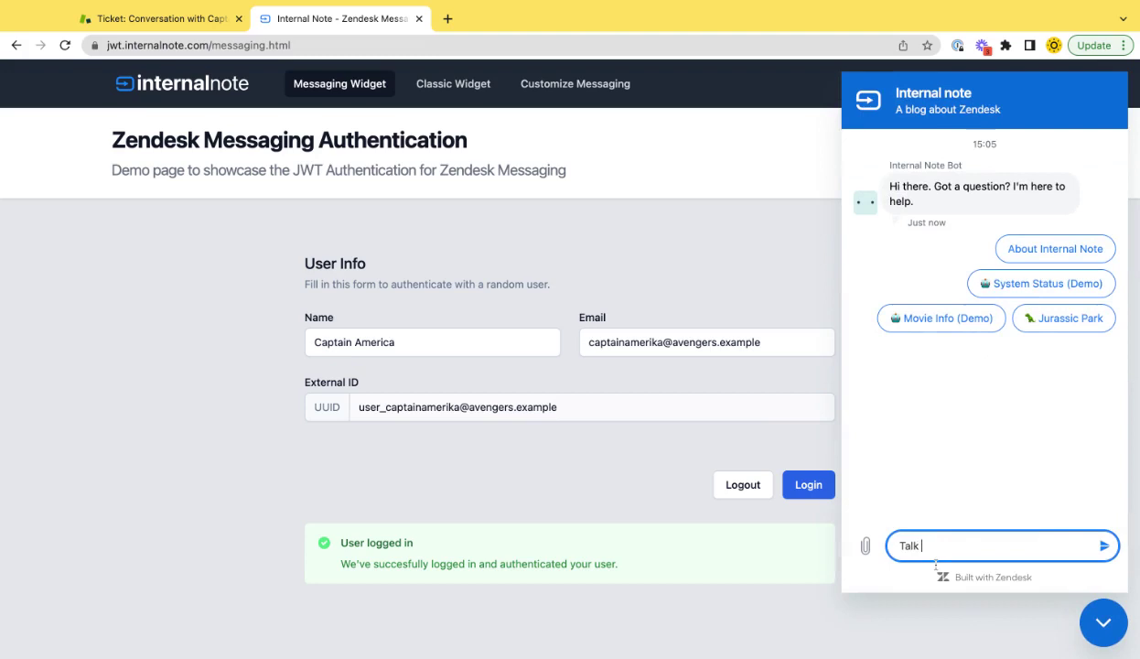
pyautogui.write('To a human')
pyautogui.press('Return')
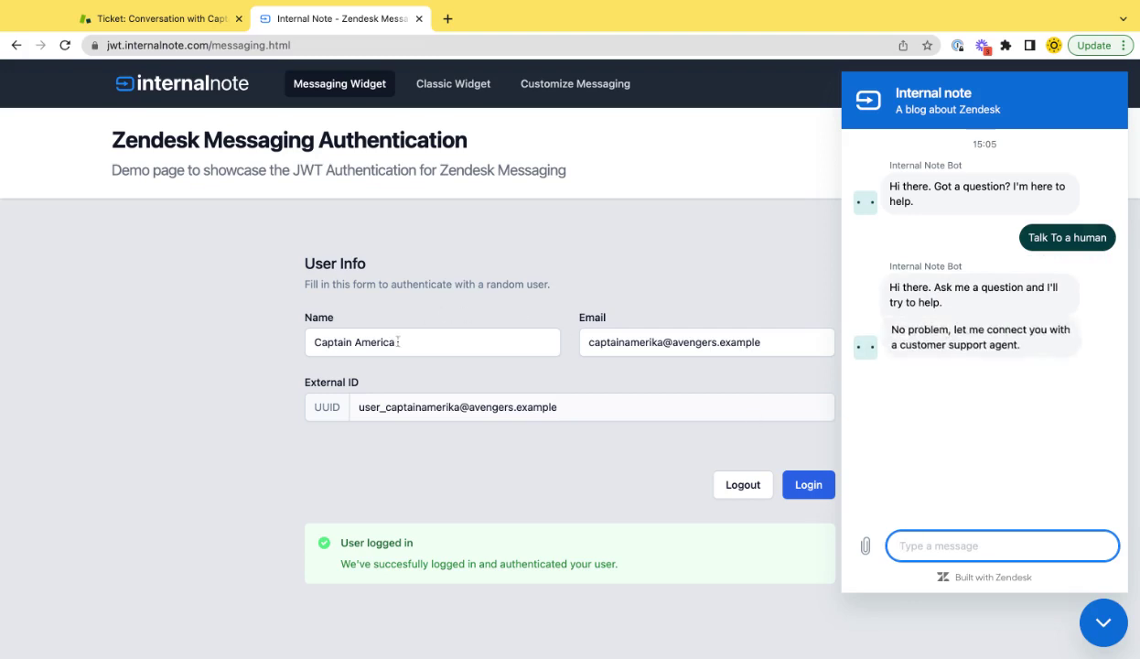
pyautogui.write('hey hey')
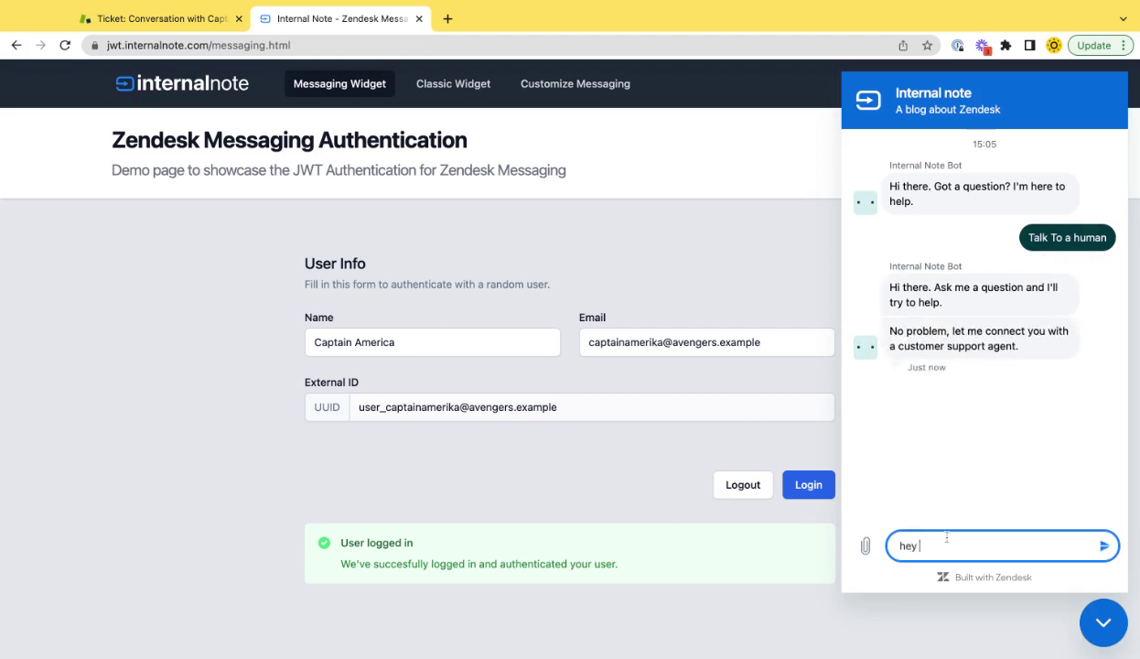
pyautogui.press('Return')
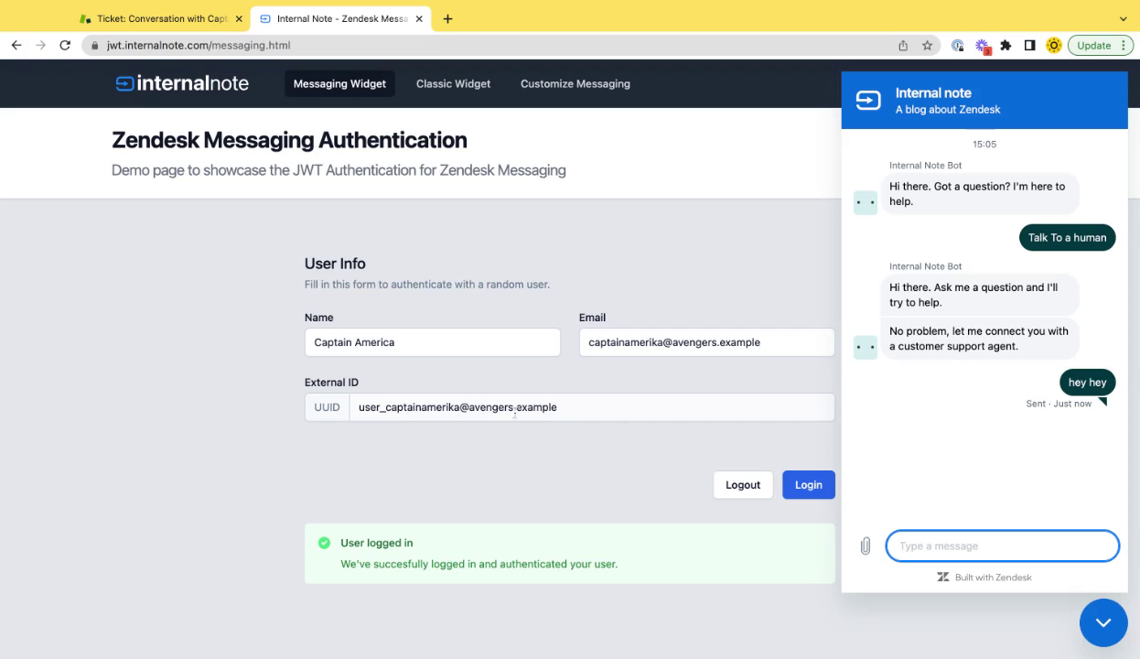
# Open ticket #533, Conversation with Captain America, from the Action Needed view
pyautogui.click(156, 18)
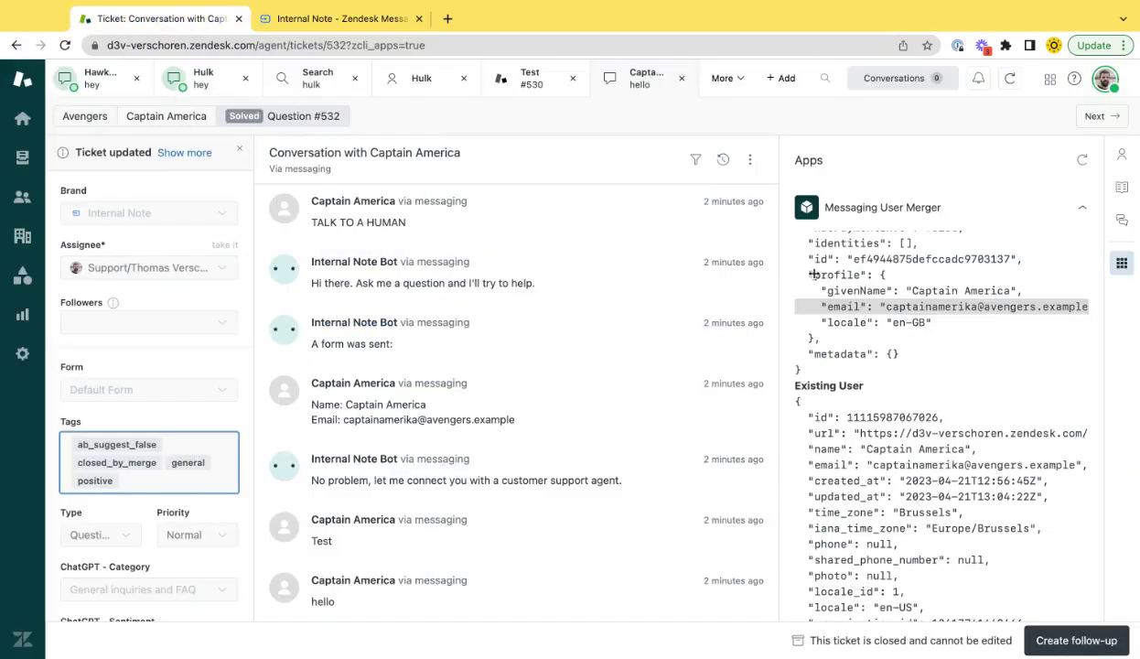
pyautogui.scroll(-10, 904, 342)
pyautogui.scroll(10, 903, 342)
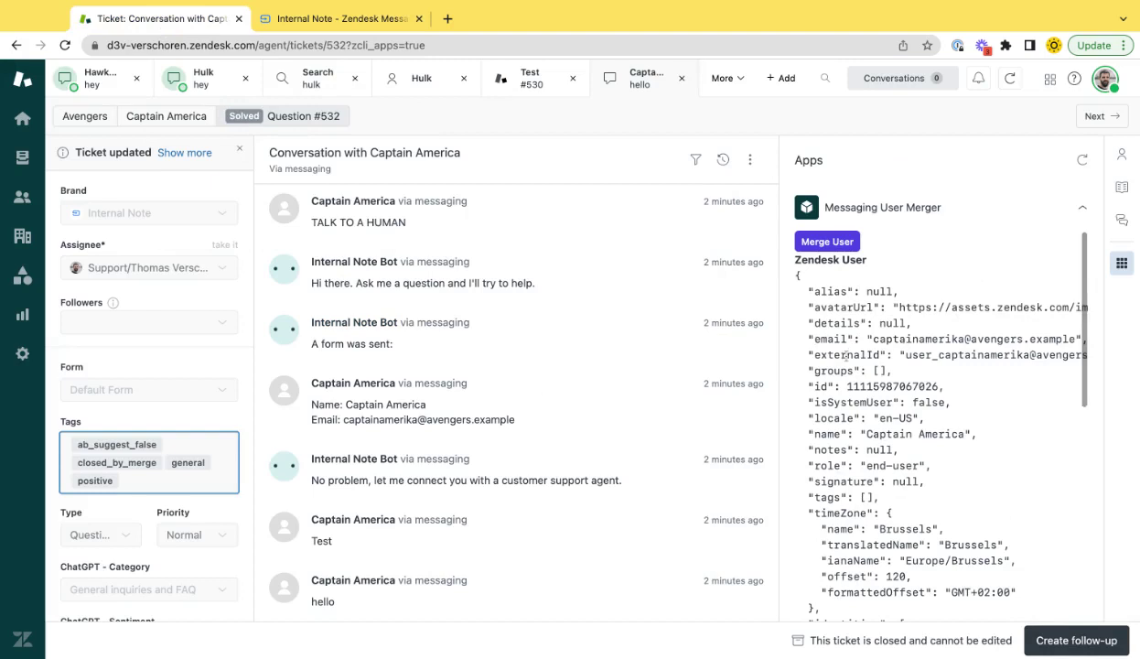
pyautogui.click(22, 157)
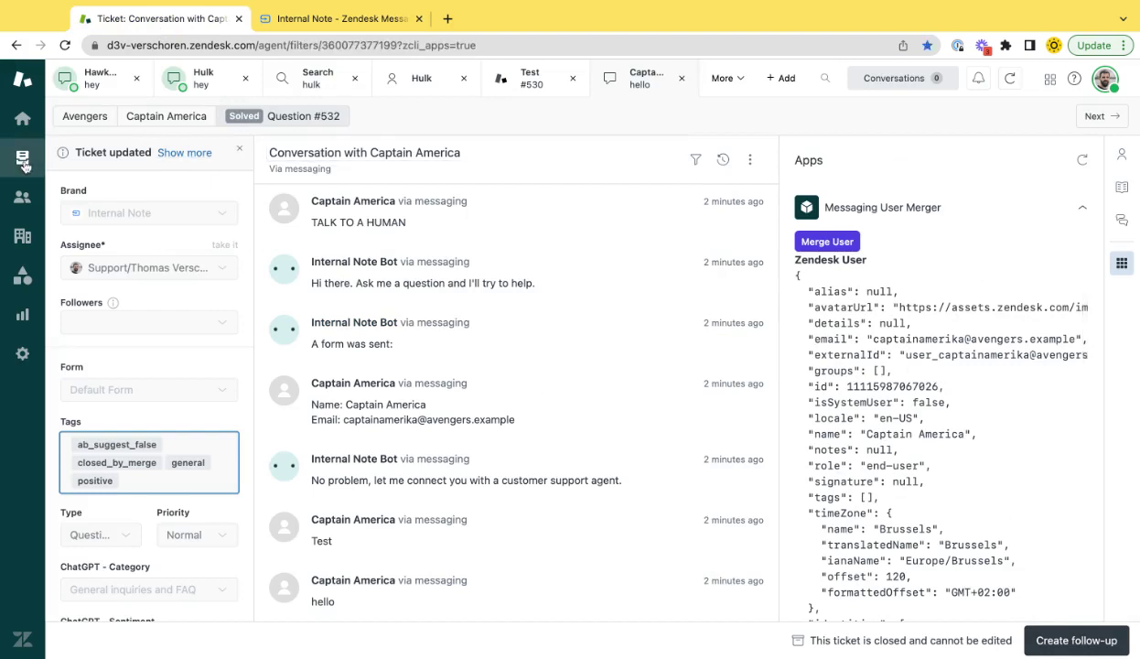
pyautogui.moveTo(627, 403)
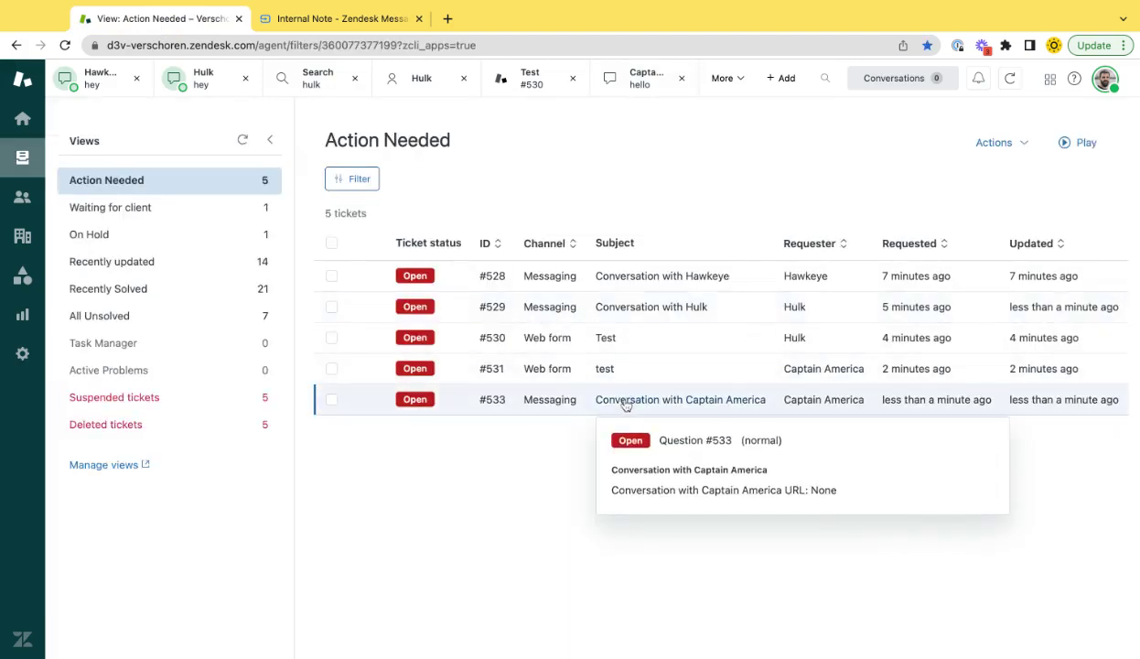
pyautogui.click(627, 403)
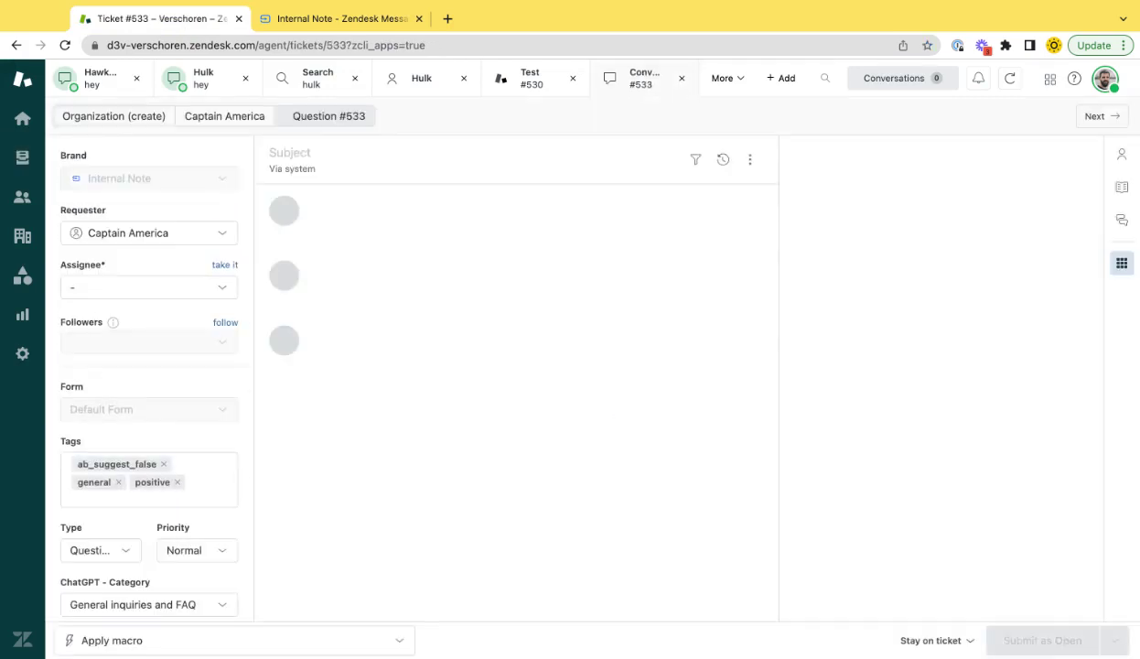
# Check Captain America's requester profile, then scroll through the merger app's user JSON
pyautogui.click(217, 117)
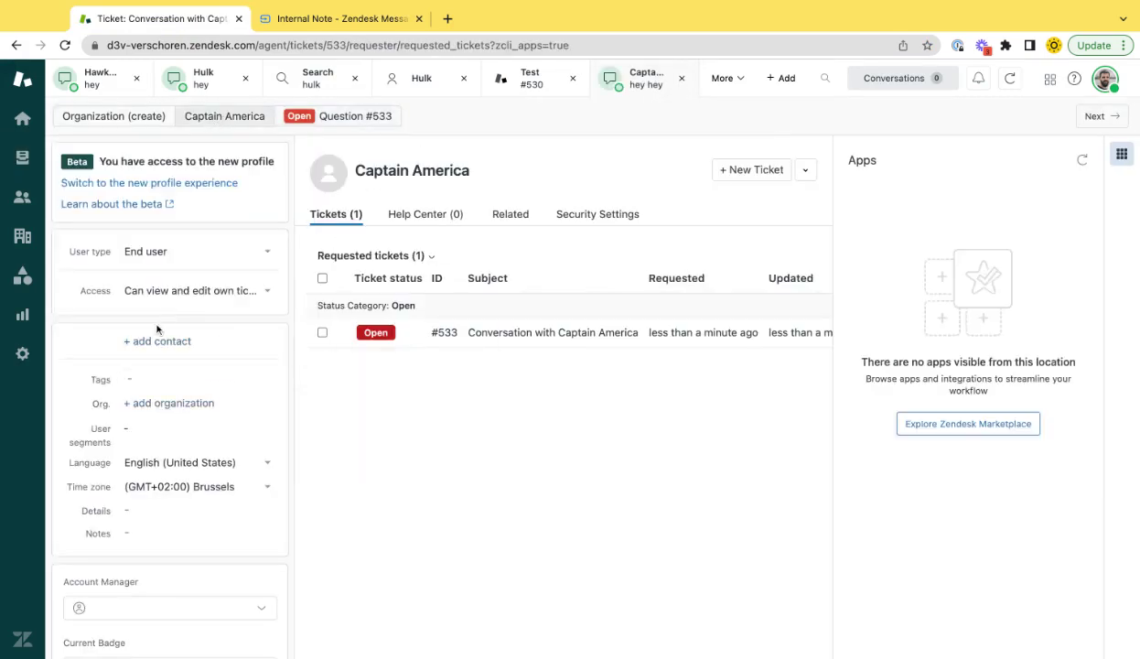
pyautogui.click(349, 122)
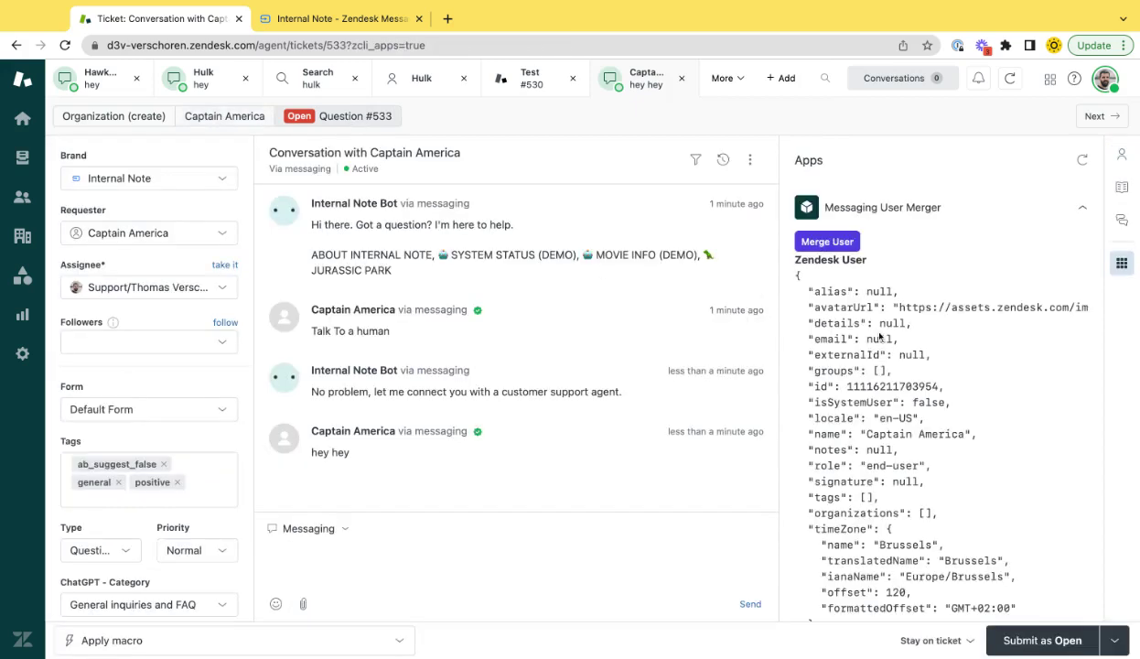
pyautogui.scroll(-2, 879, 336)
pyautogui.scroll(-10, 880, 336)
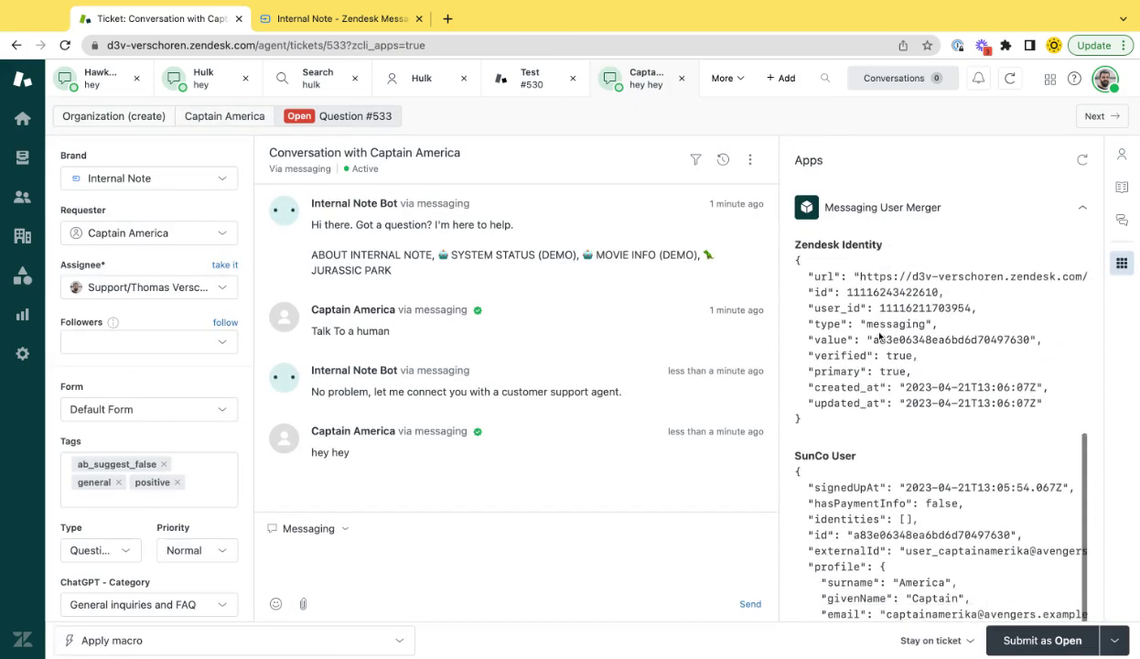
pyautogui.scroll(-7, 891, 324)
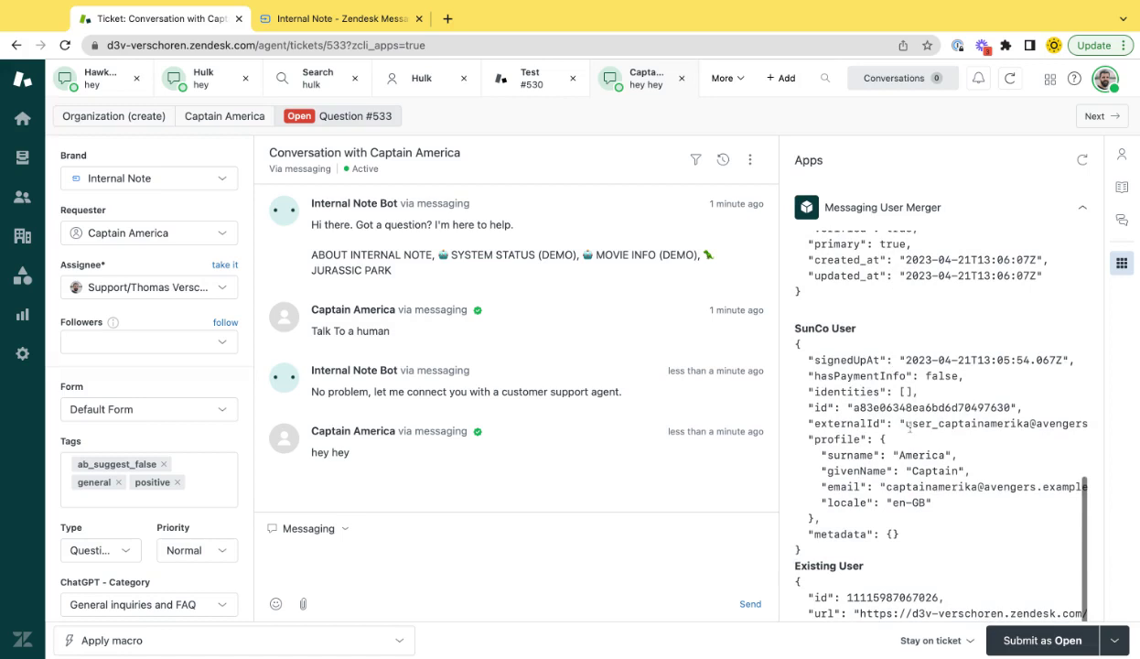
pyautogui.scroll(-2, 905, 422)
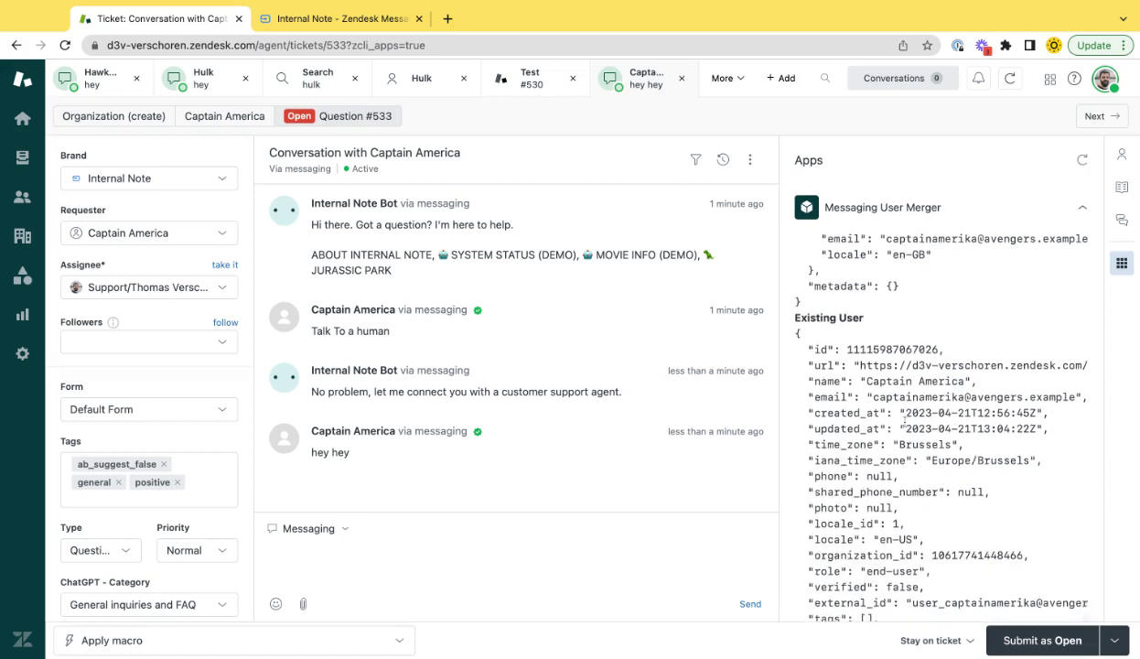
# Return to the Internal Note demo page showing Captain America's chat
pyautogui.click(321, 23)
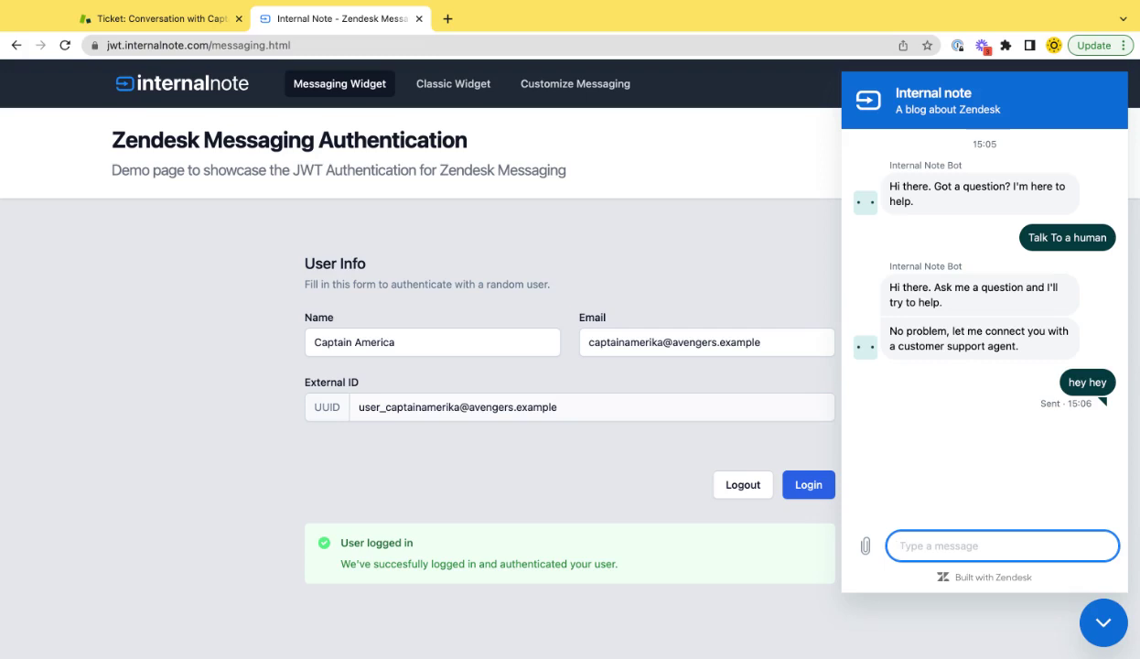
# Open Hulk's ticket #530 'Test' and scroll to its messaging Zendesk Identity
pyautogui.click(168, 18)
pyautogui.moveTo(477, 436)
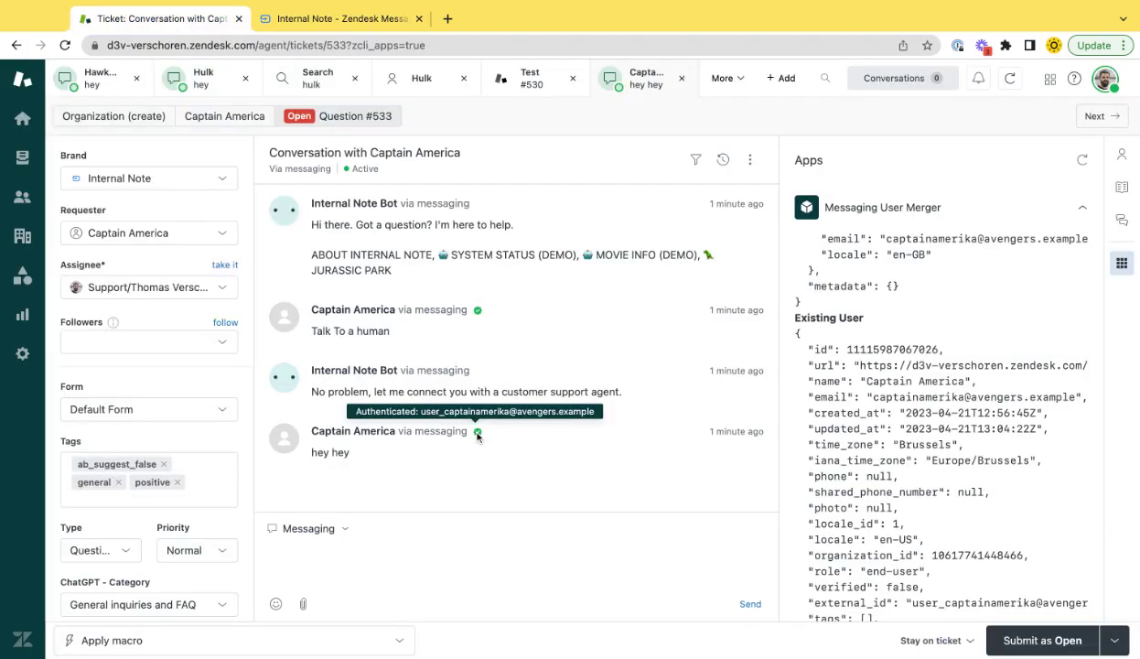
pyautogui.click(527, 85)
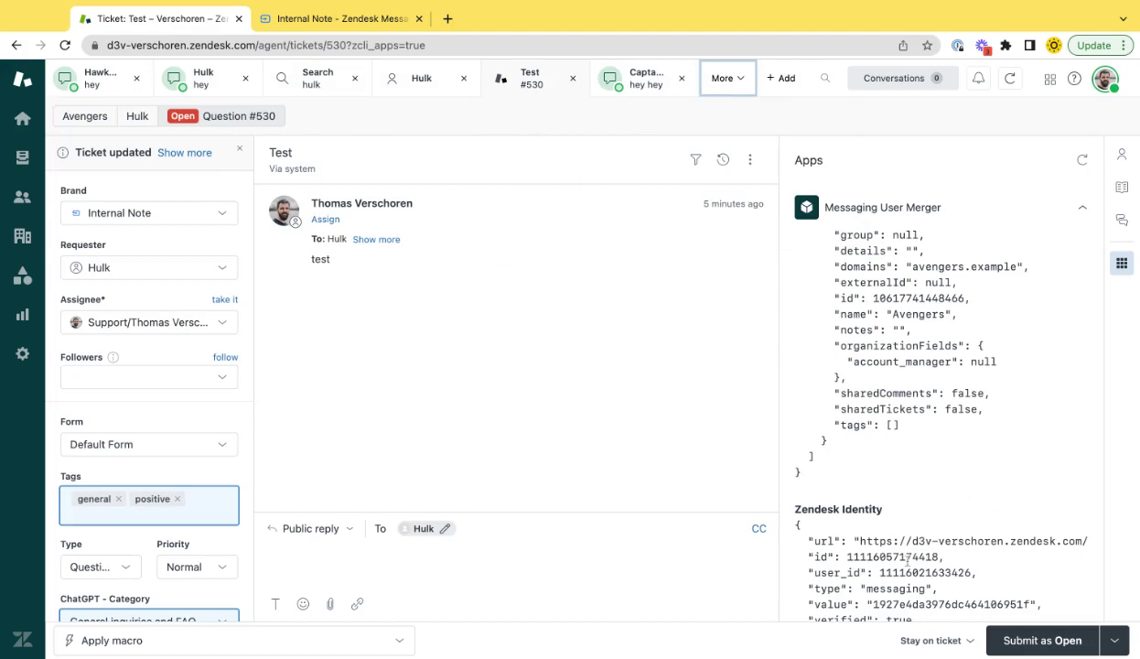
pyautogui.scroll(-2, 829, 544)
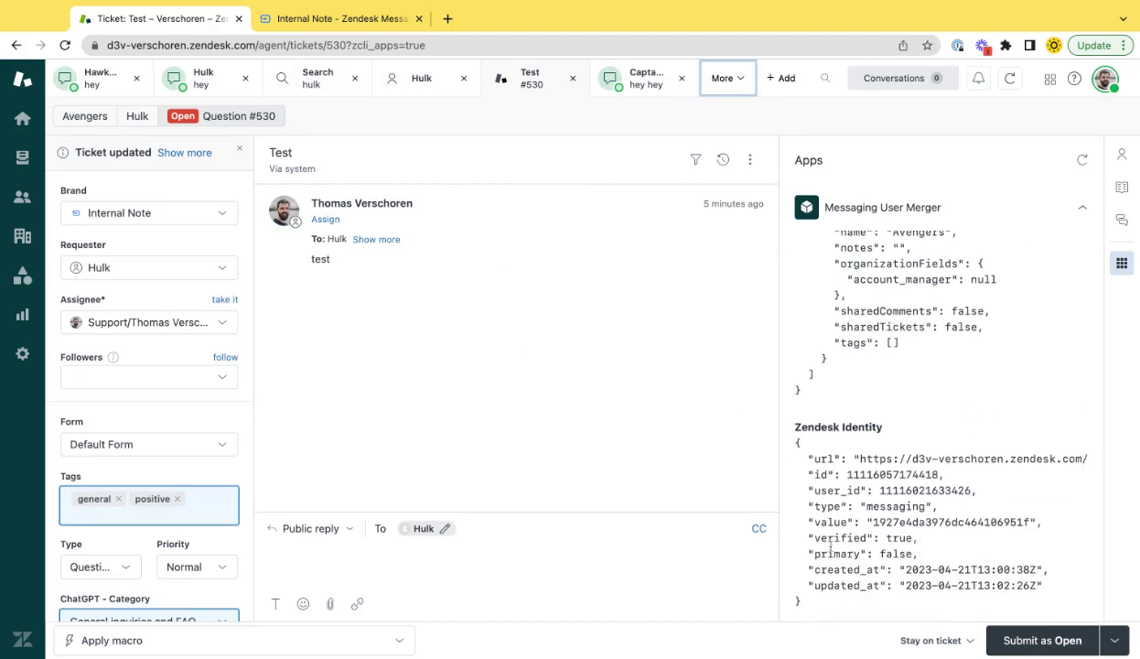